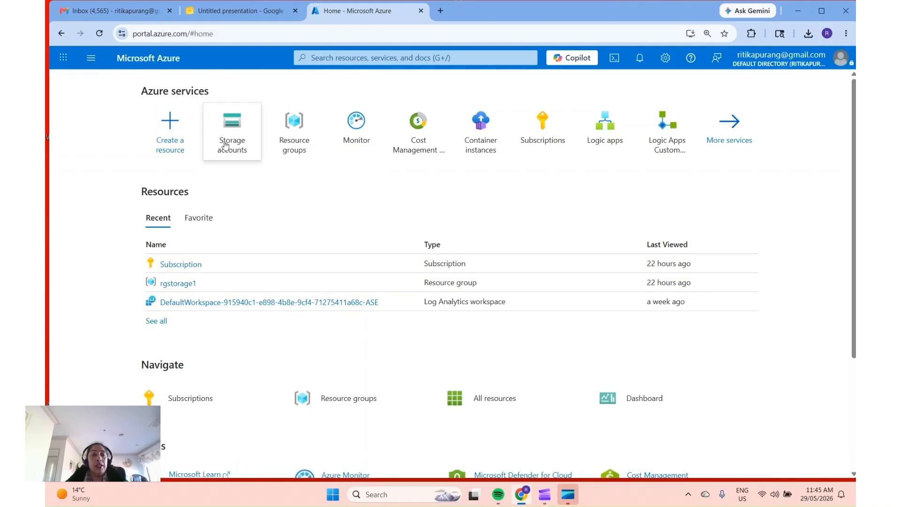
mouse_move(226, 145)
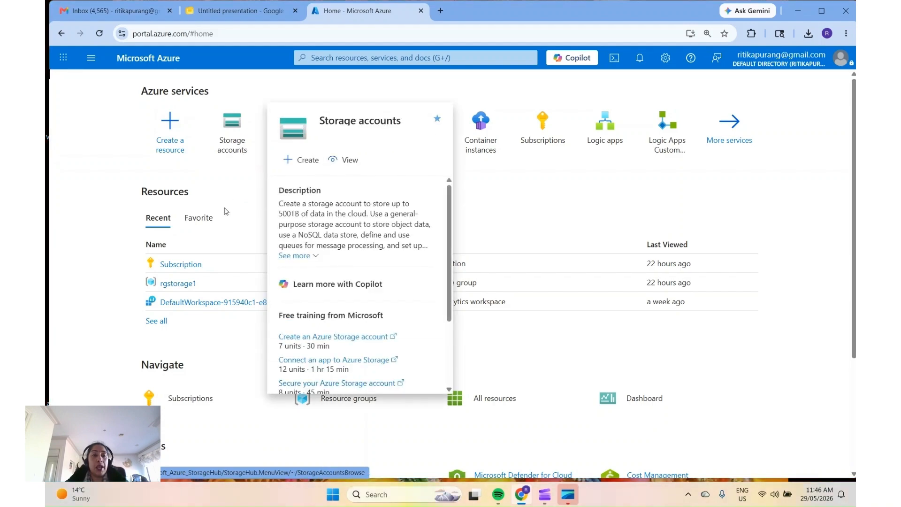
mouse_move(195, 281)
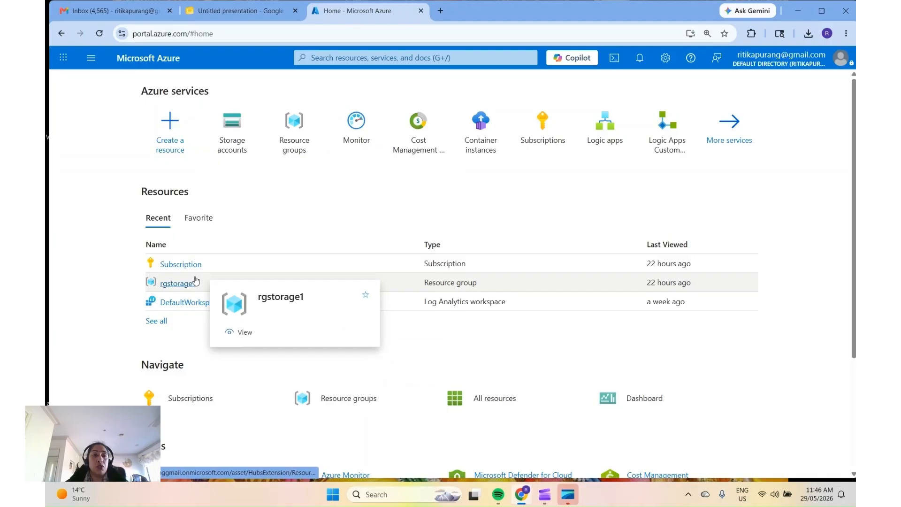
left_click(238, 146)
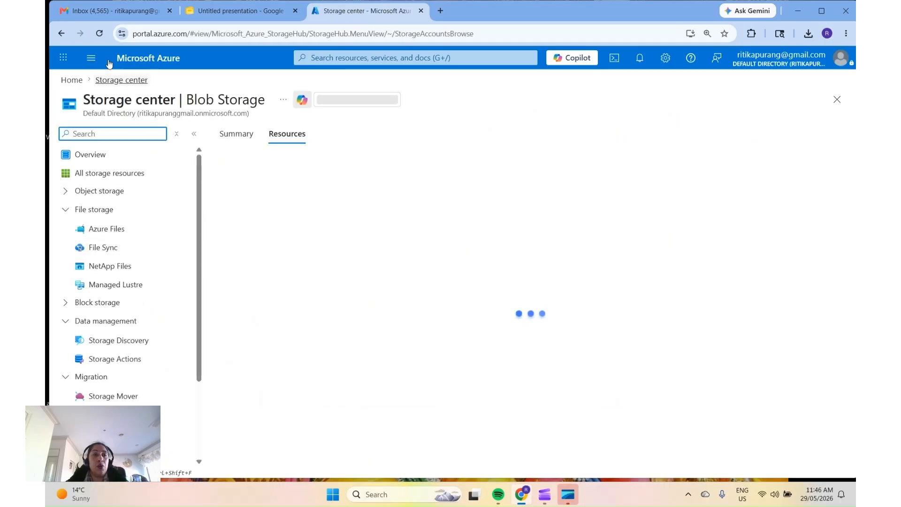
left_click(91, 58)
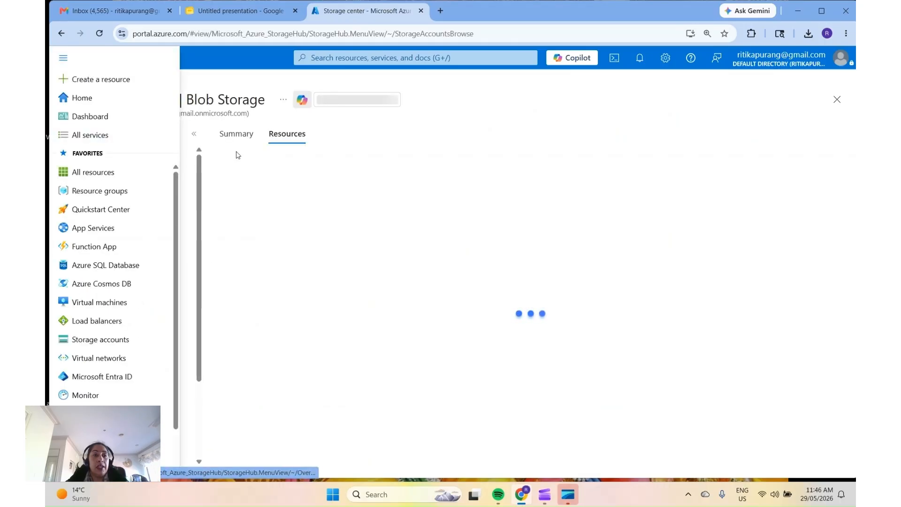
left_click(83, 98)
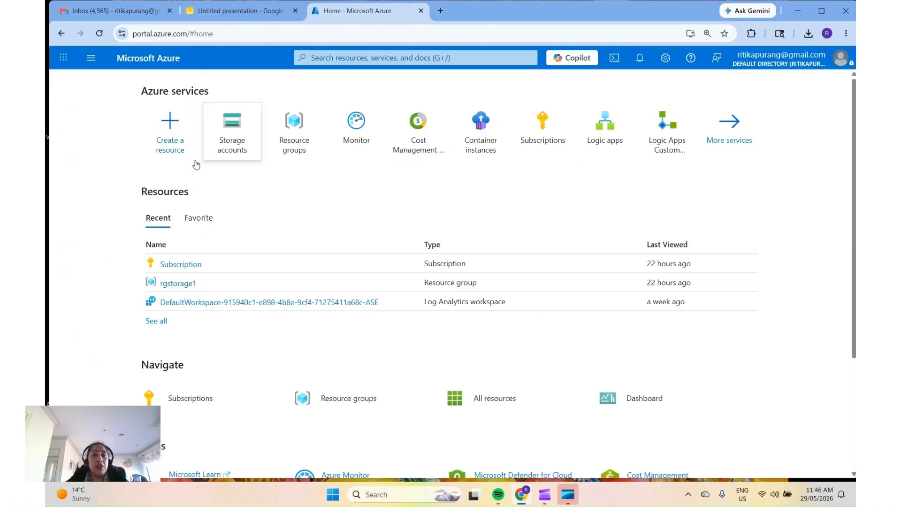
Search the portal for "storage account" and open the Storage accounts service.
left_click(432, 58)
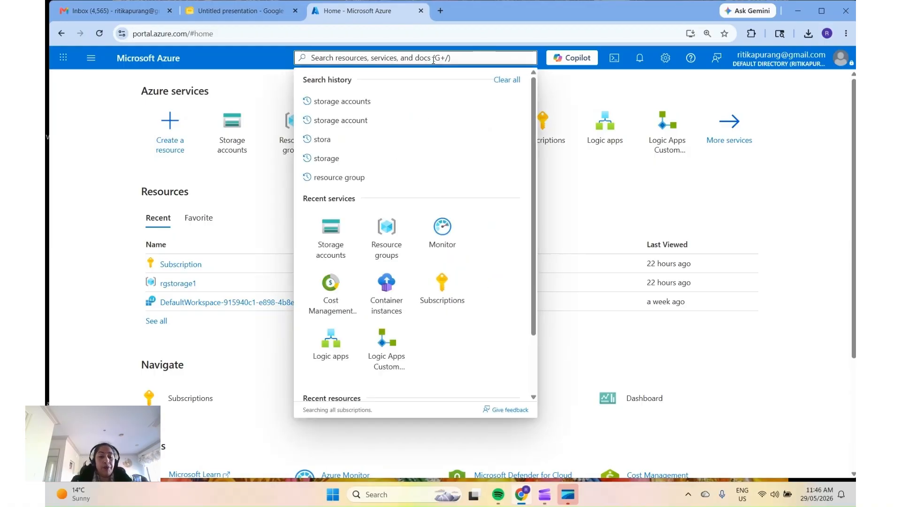
type("stora")
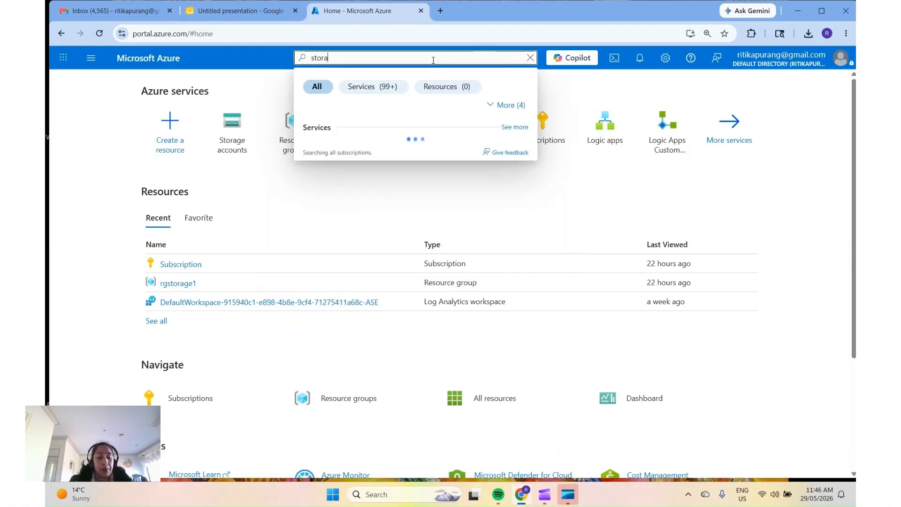
type("ge a")
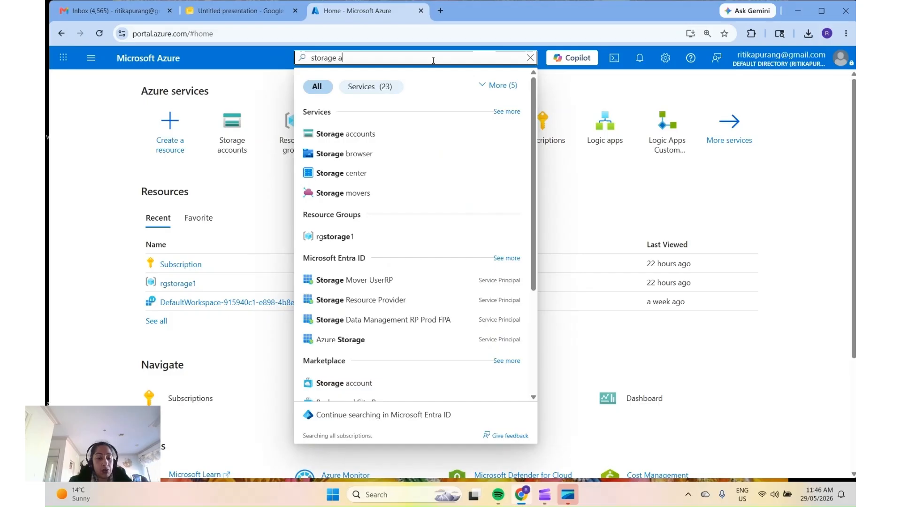
type("ccount")
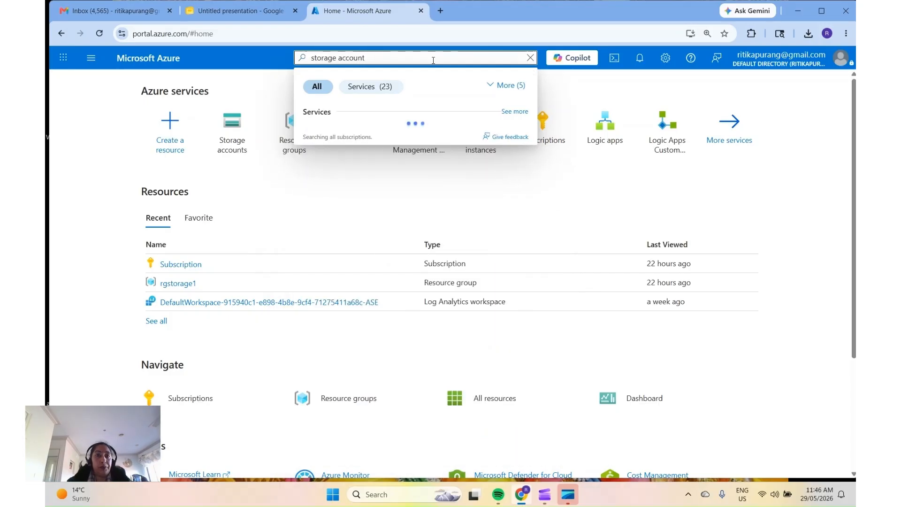
left_click(388, 133)
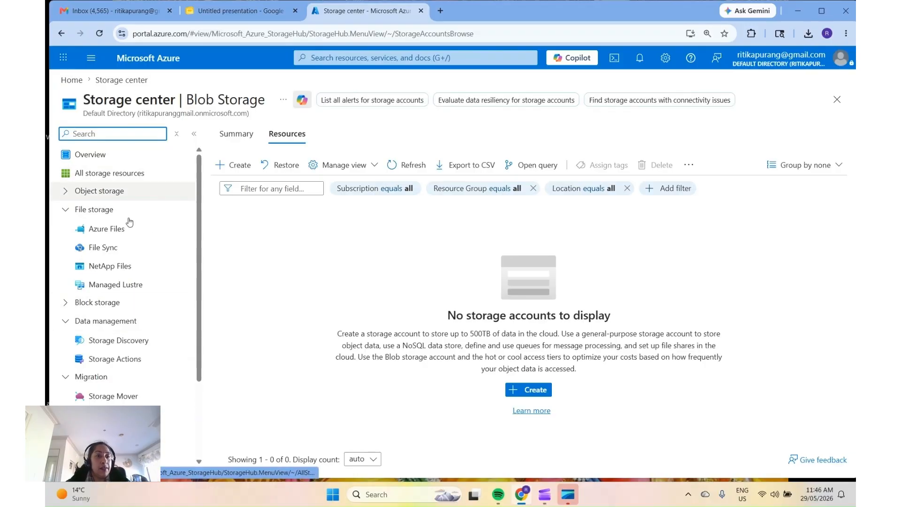
Start creating a new storage account from the empty storage accounts list.
scroll(117, 323, "down", 3)
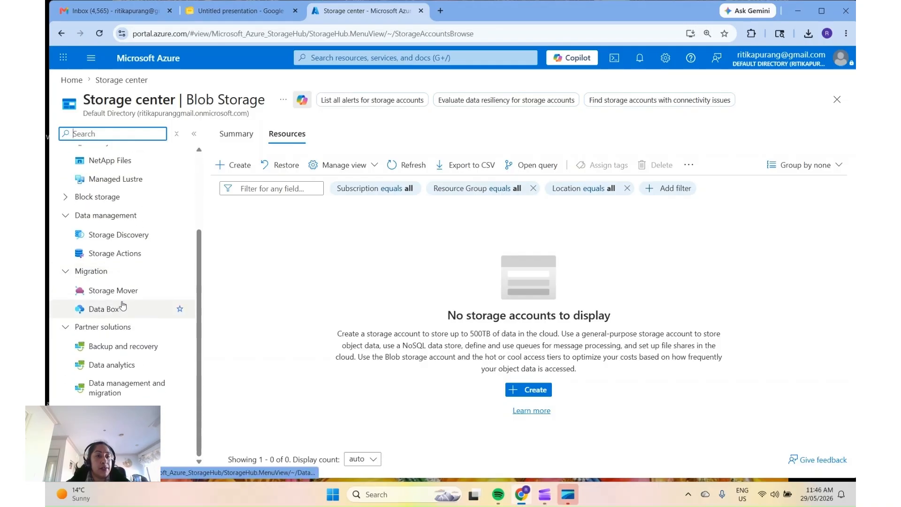
scroll(121, 342, "up", 3)
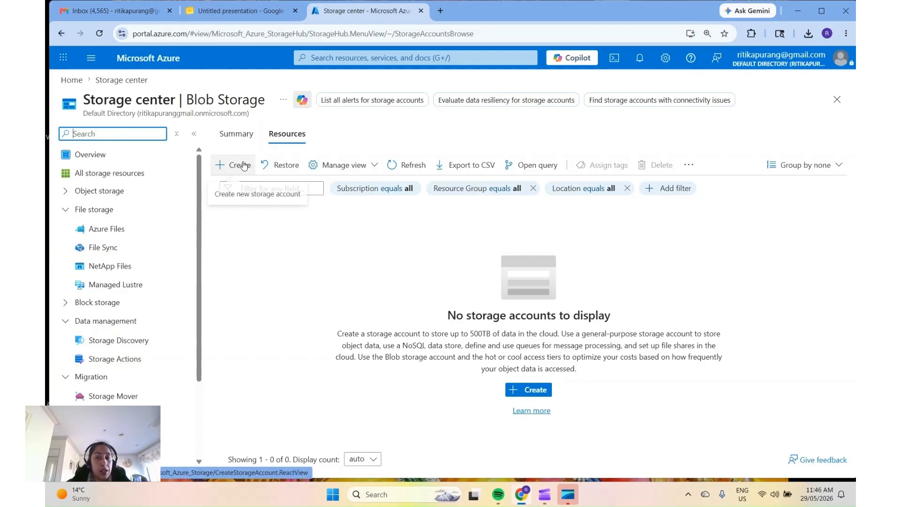
left_click(540, 393)
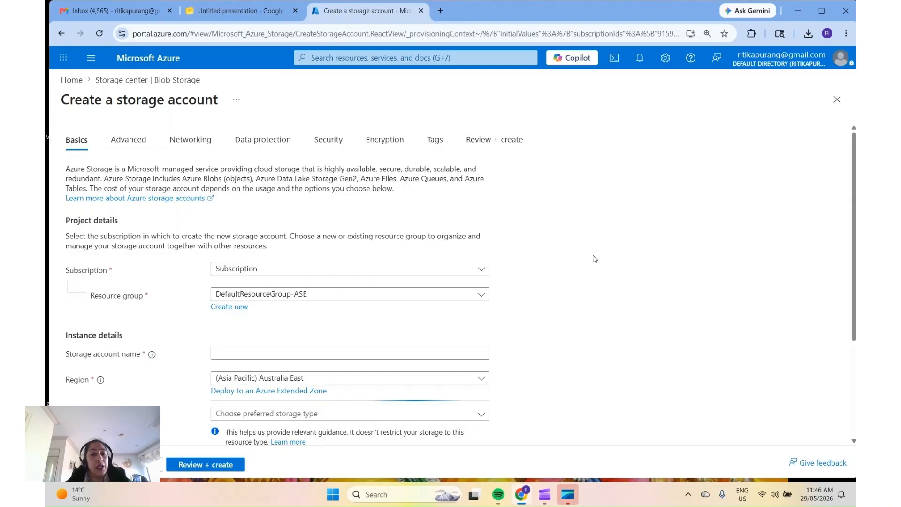
Choose the subscription named Subscription and the resource group rgstorage1 for the storage account.
scroll(569, 282, "down", 1)
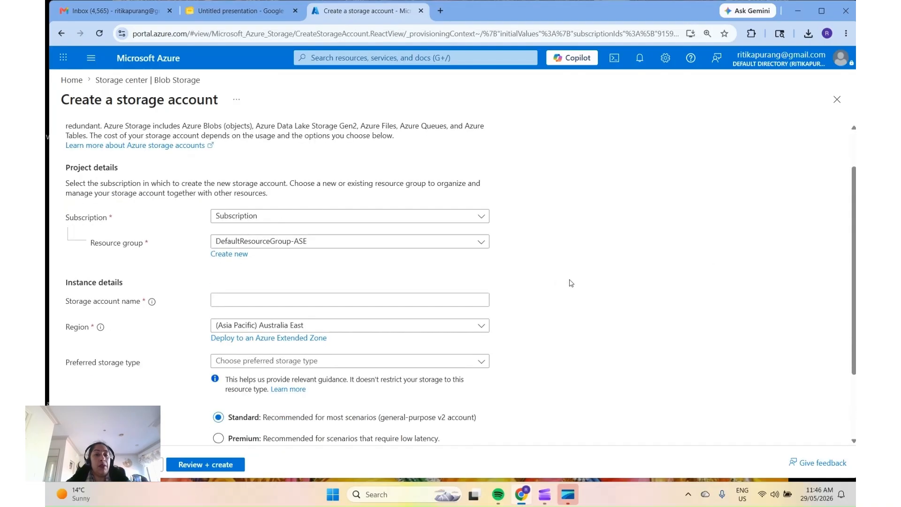
left_click(452, 223)
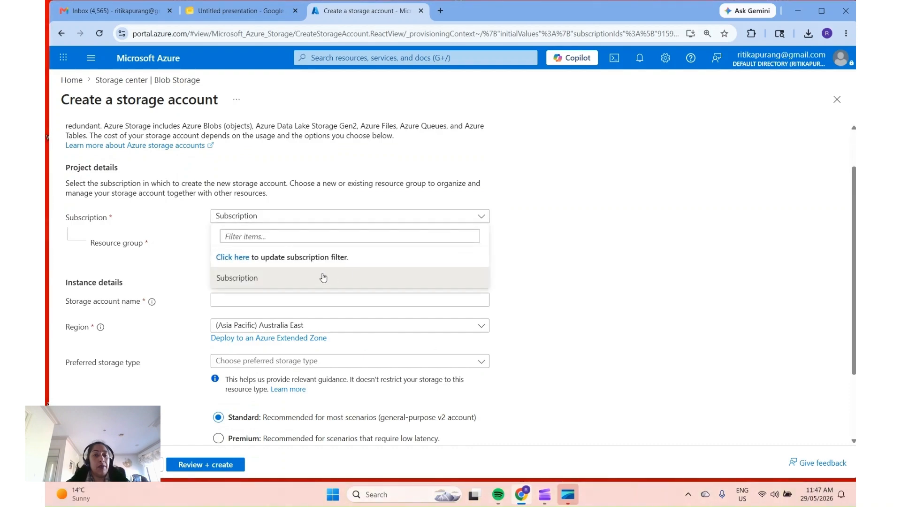
left_click(242, 279)
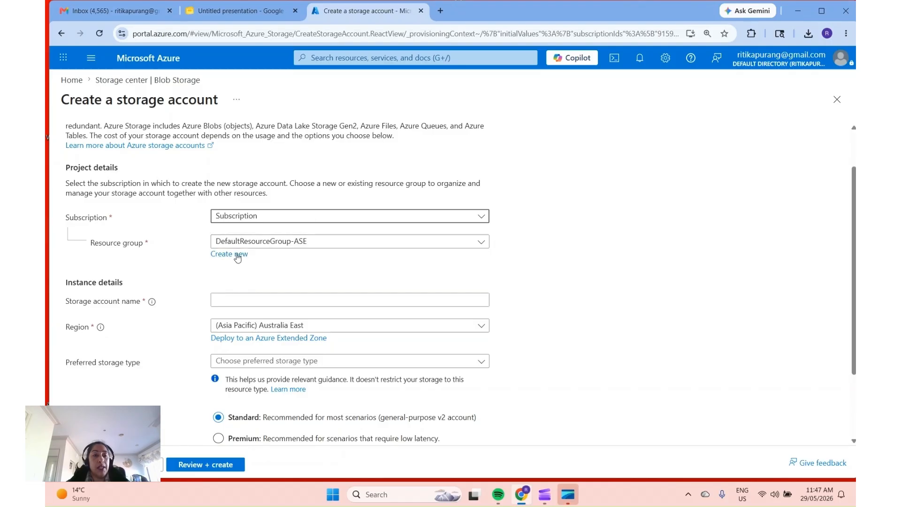
left_click(250, 244)
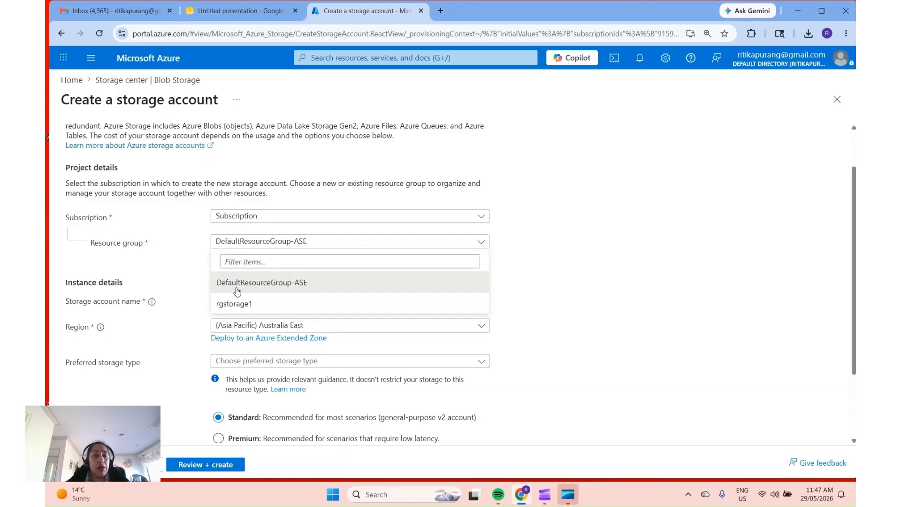
left_click(231, 304)
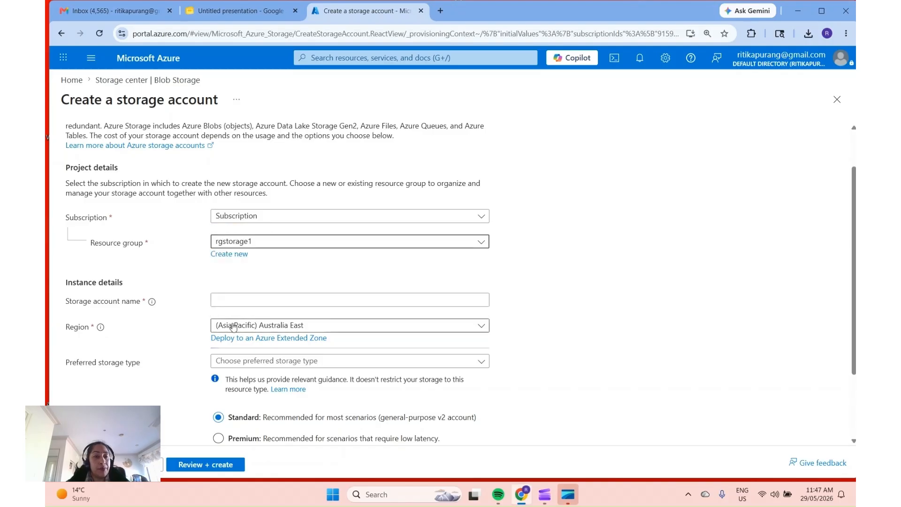
Try storageacc12 as the storage account name.
left_click(241, 299)
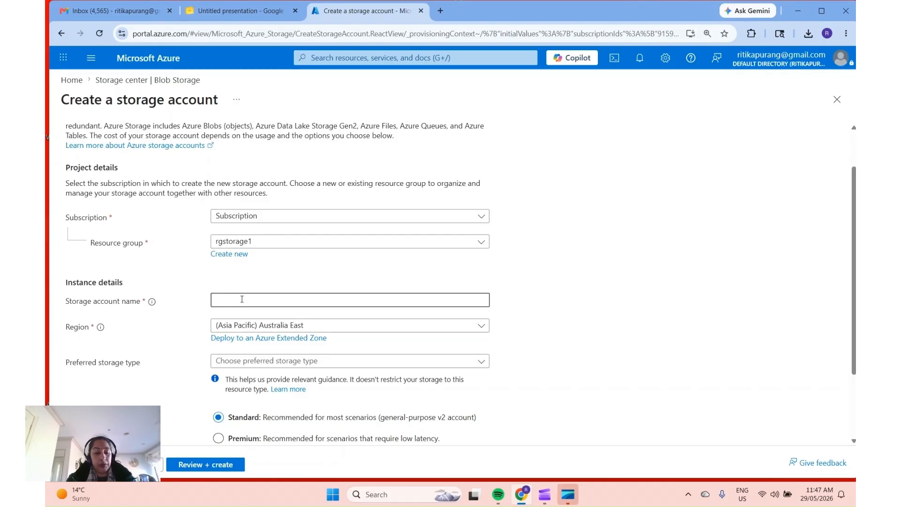
type("storage")
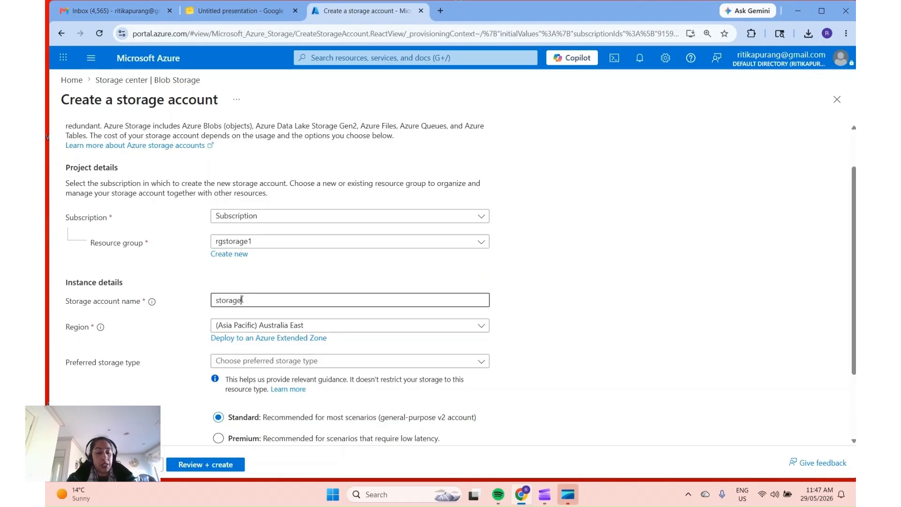
type("acc12")
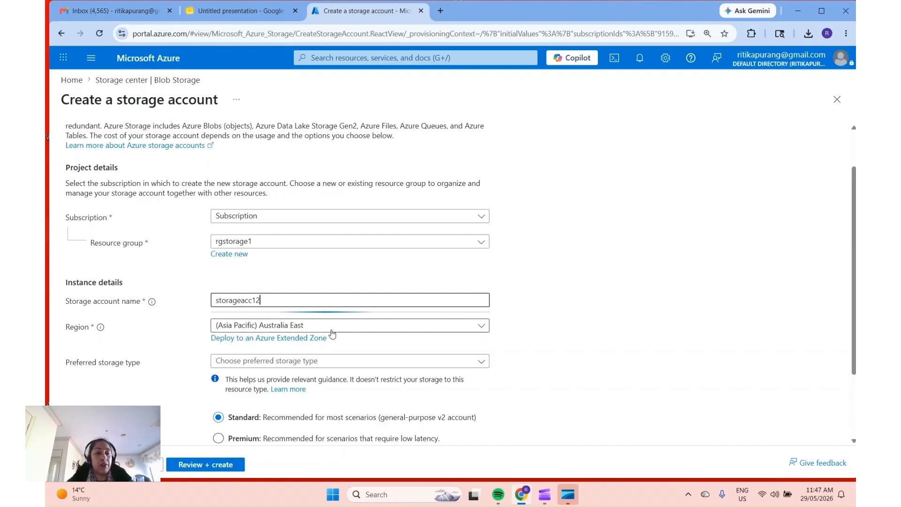
Select (Asia Pacific) Australia East as the storage account's region.
left_click(331, 328)
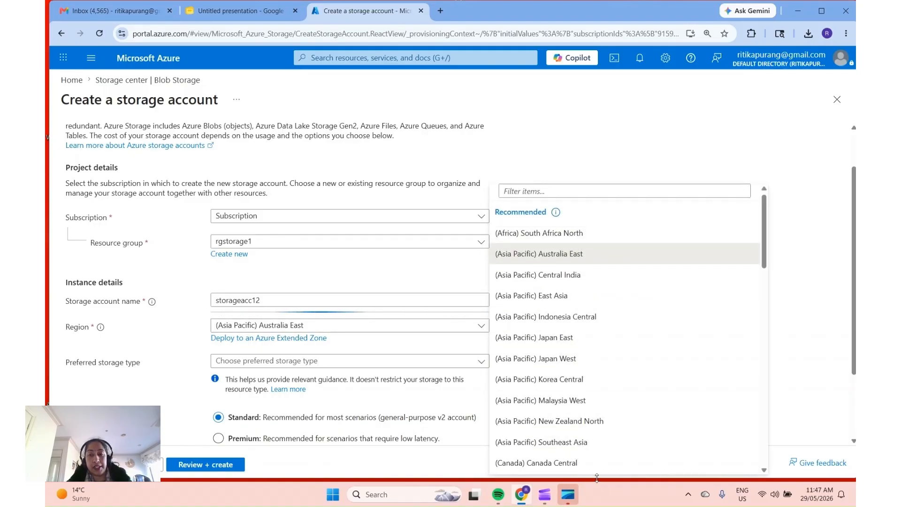
scroll(605, 370, "down", 1)
left_click(573, 217)
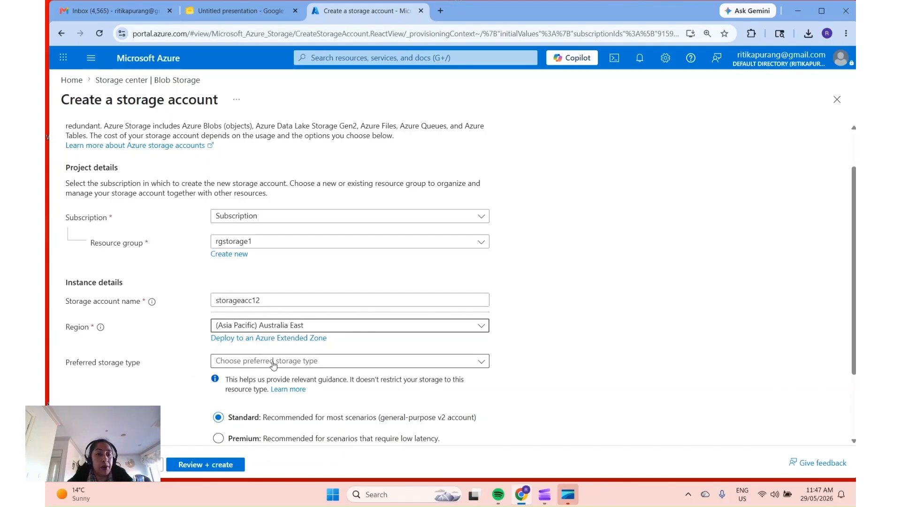
Extend the storage account name to storageacc1212 and set the preferred storage type to Other (tables and queues).
left_click(303, 298)
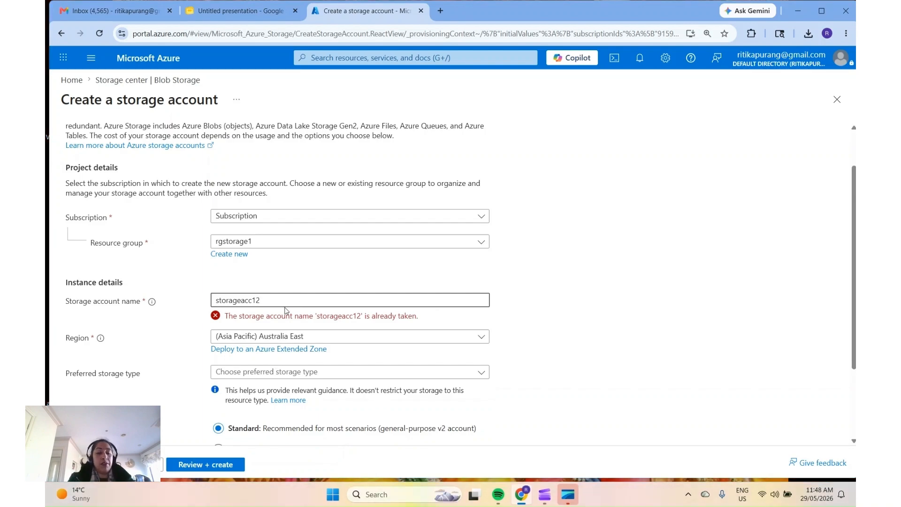
type("12")
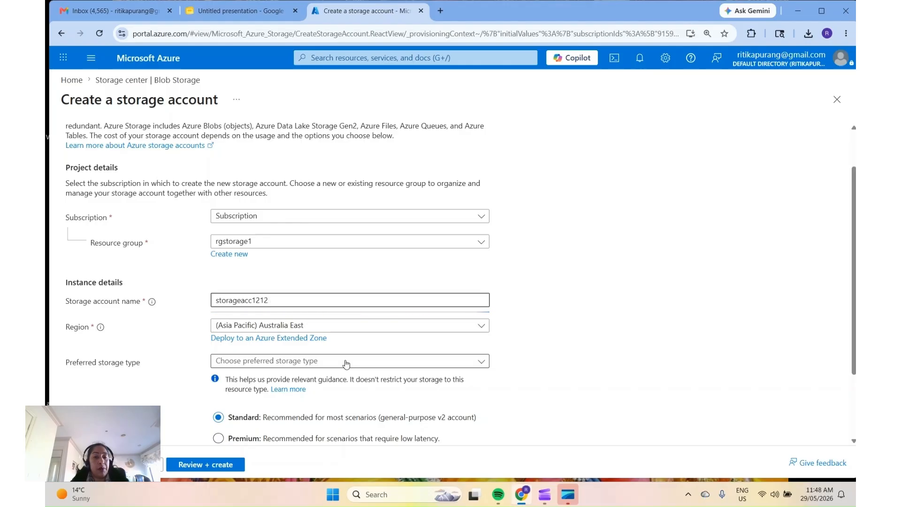
left_click(244, 364)
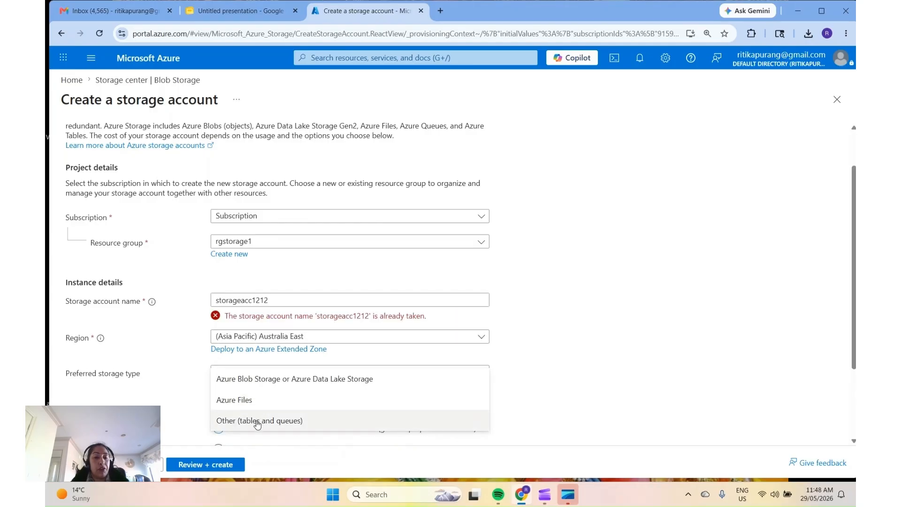
left_click(257, 422)
Replace the storage account name with rgstorage12.
left_click(284, 300)
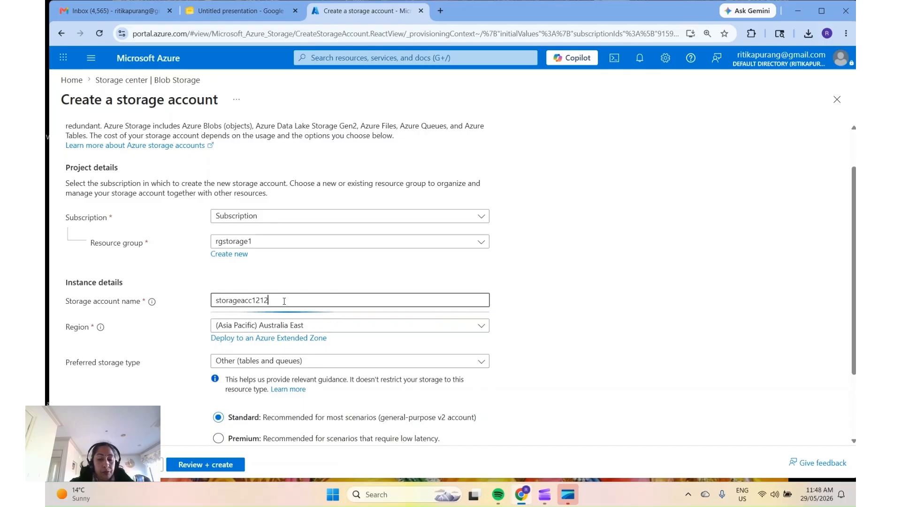
key("BackSpace")
key("BackSpace")
key("BackSpace")
key("BackSpace")
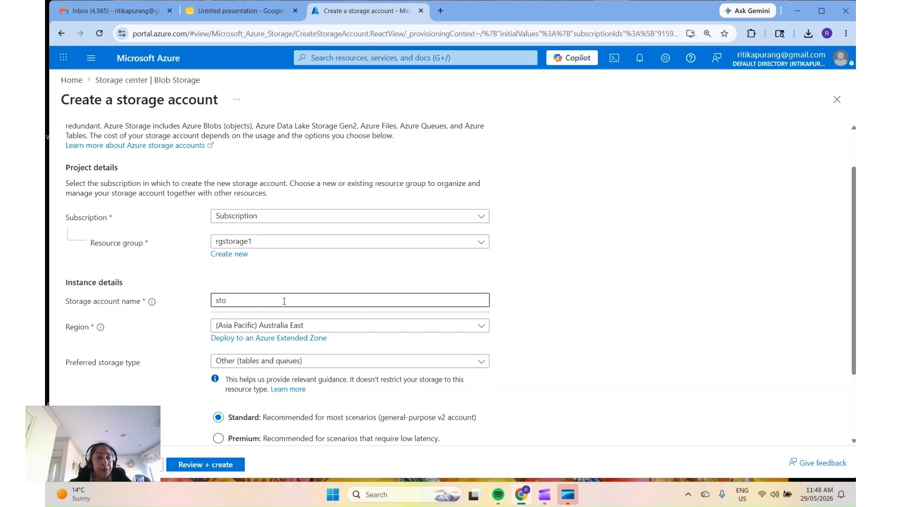
key("BackSpace")
key("BackSpace")
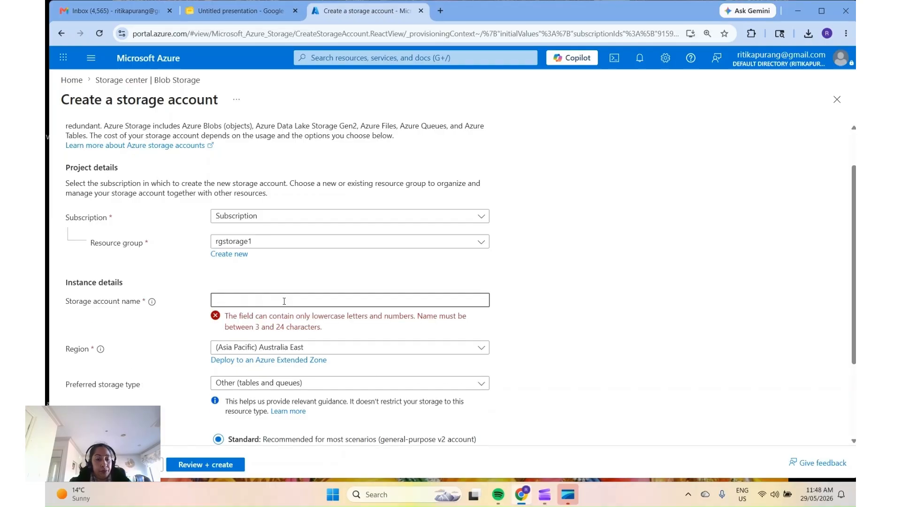
type("r")
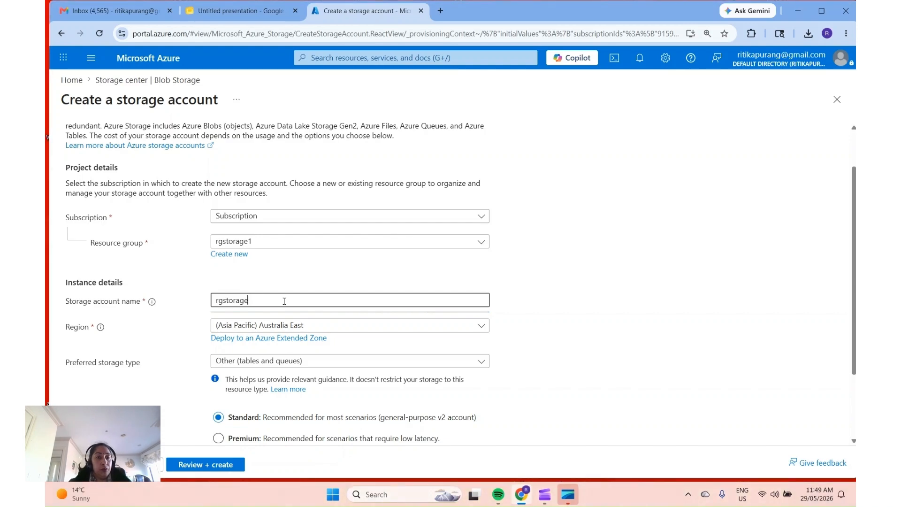
type("gstorage12")
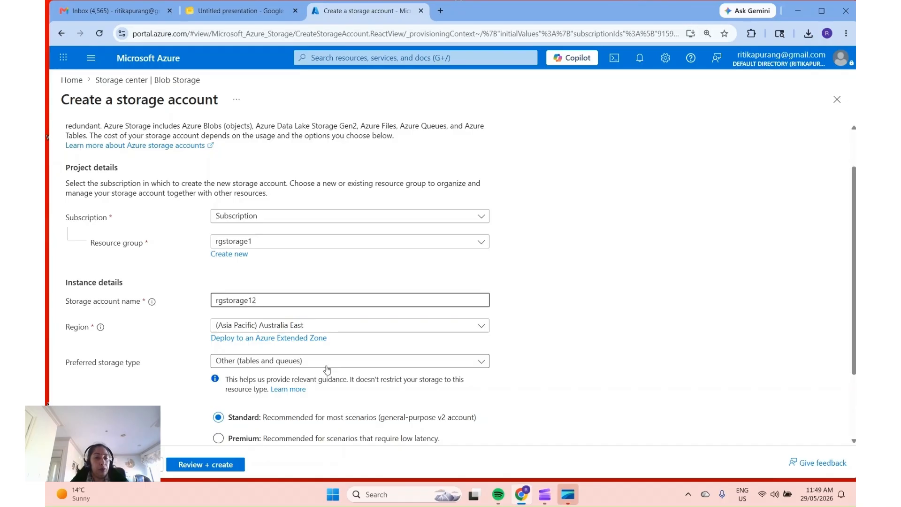
Set the redundancy to Locally redundant storage (LRS) and proceed to the review of the storage account settings.
scroll(326, 376, "down", 2)
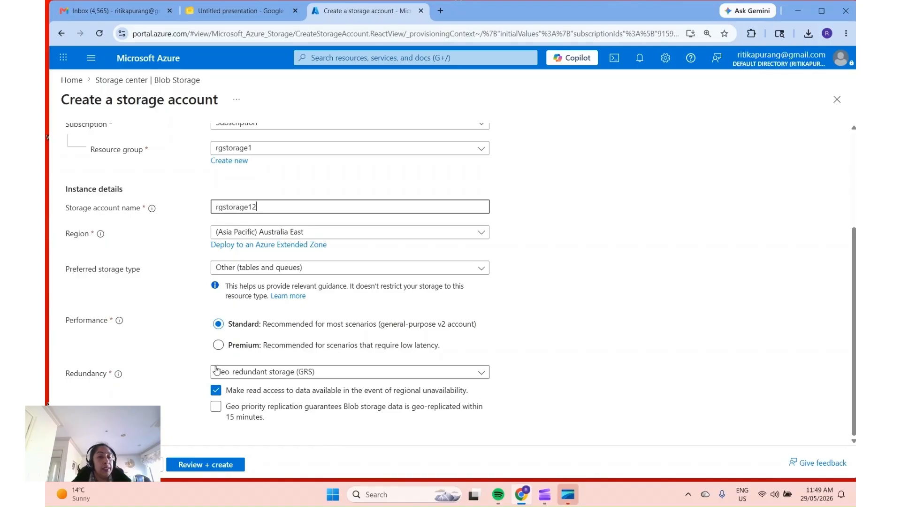
left_click(479, 376)
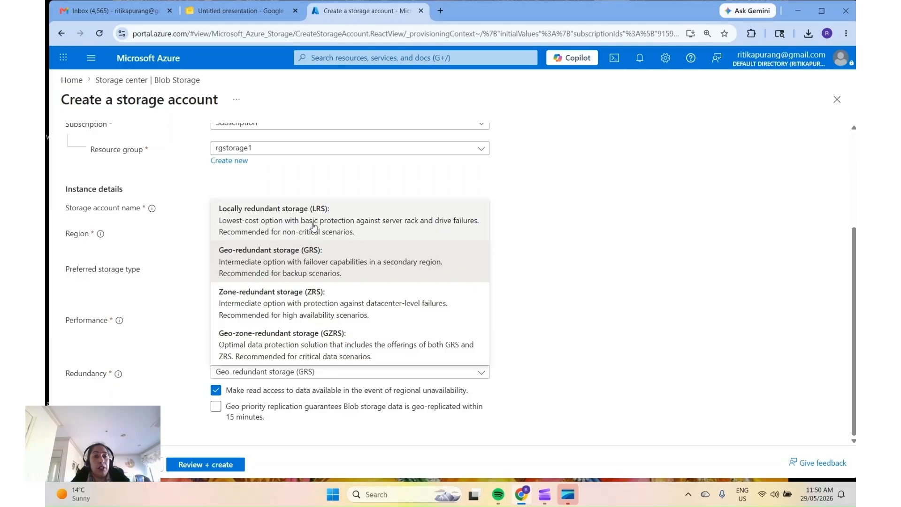
left_click(292, 219)
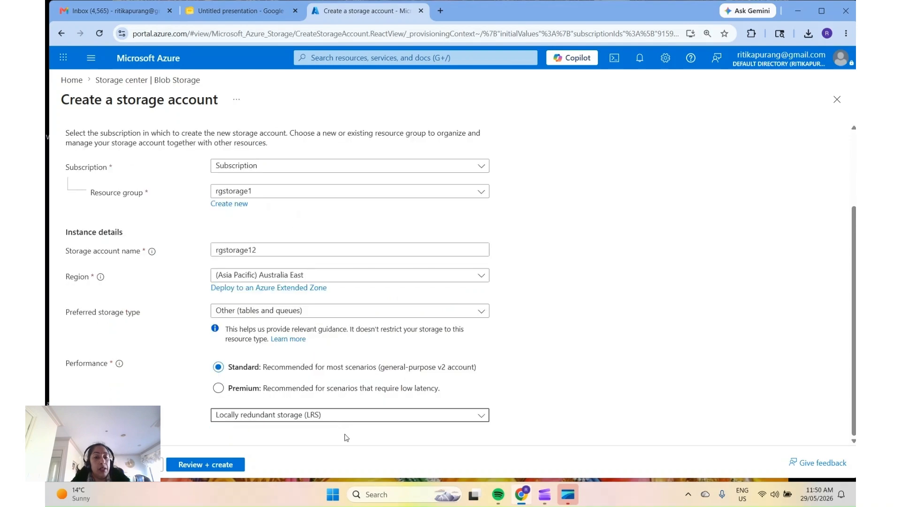
left_click(221, 469)
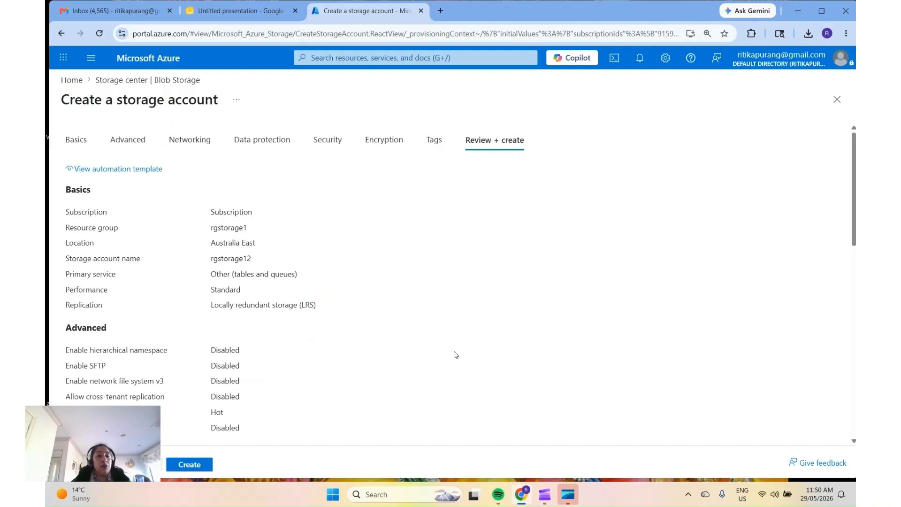
Create the storage account from the reviewed settings and open the deployed rgstorage12 resource.
left_click(187, 467)
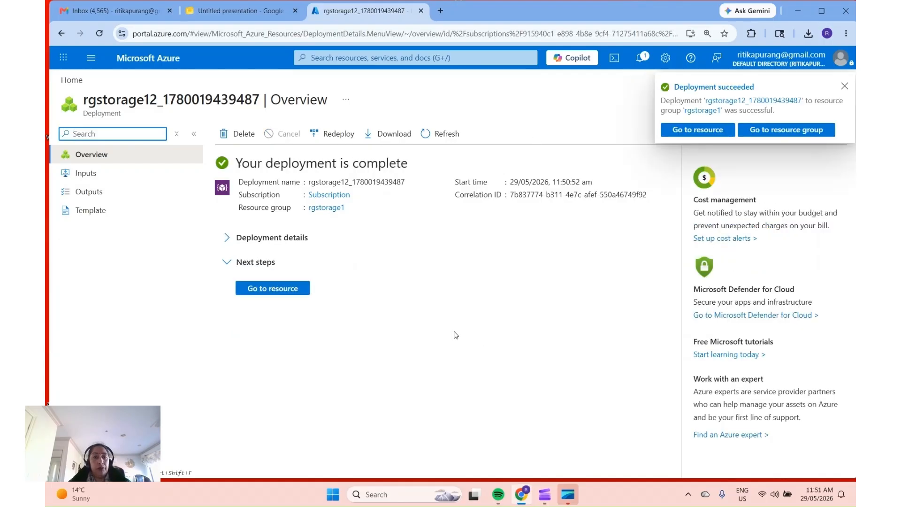
left_click(285, 293)
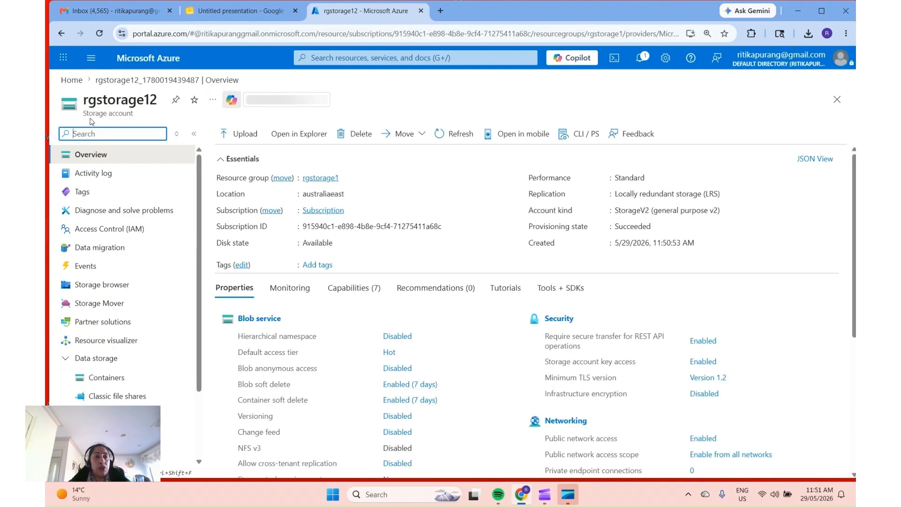
left_click_drag(158, 100, 82, 102)
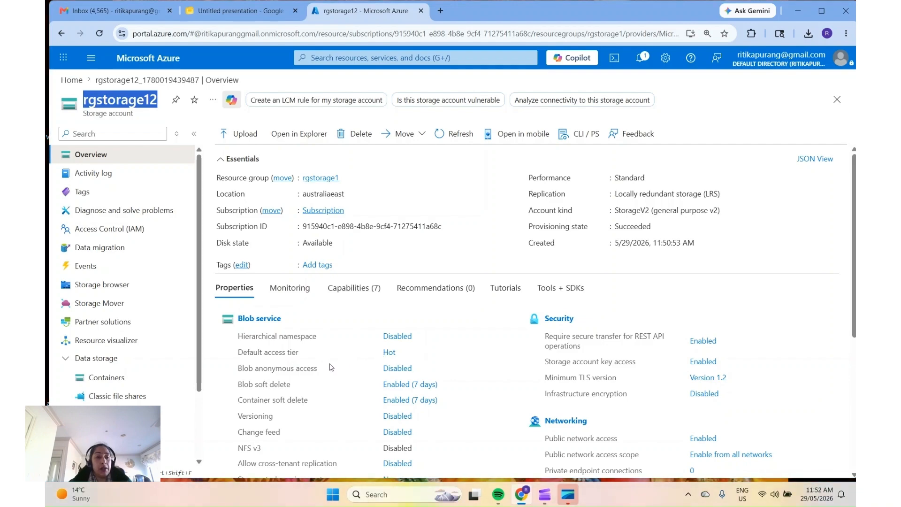
Create a new blob container named blob12 in the rgstorage12 storage account.
scroll(146, 251, "down", 2)
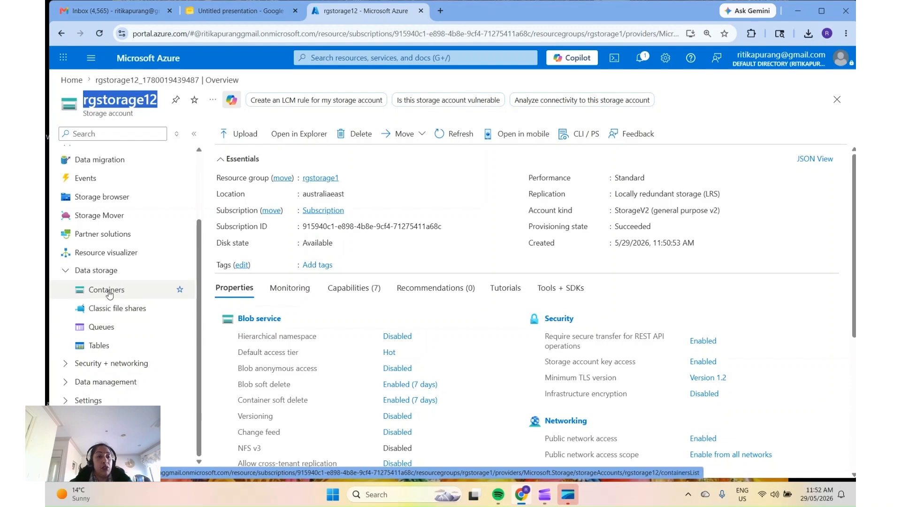
left_click(109, 292)
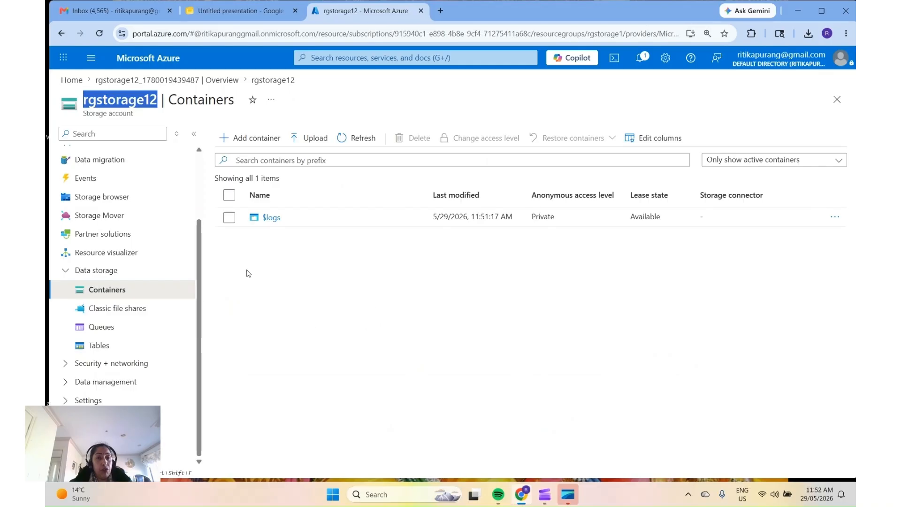
left_click(254, 147)
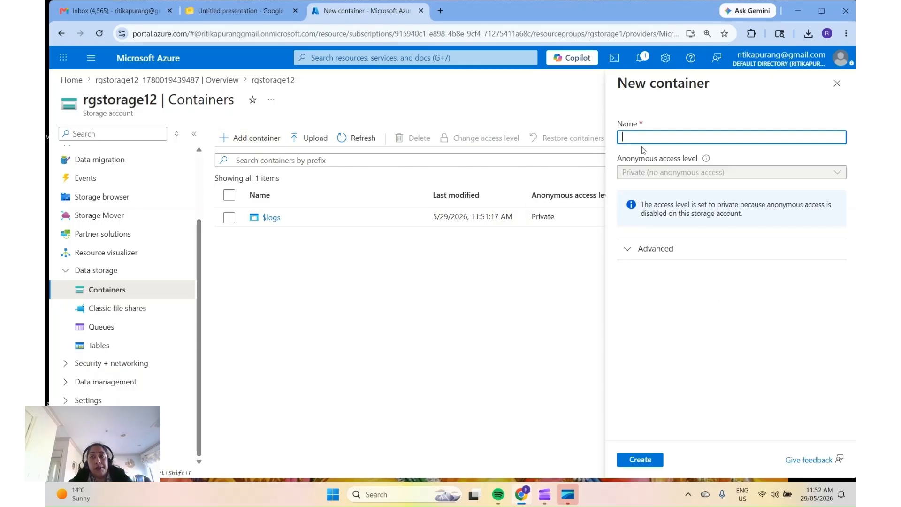
left_click(650, 136)
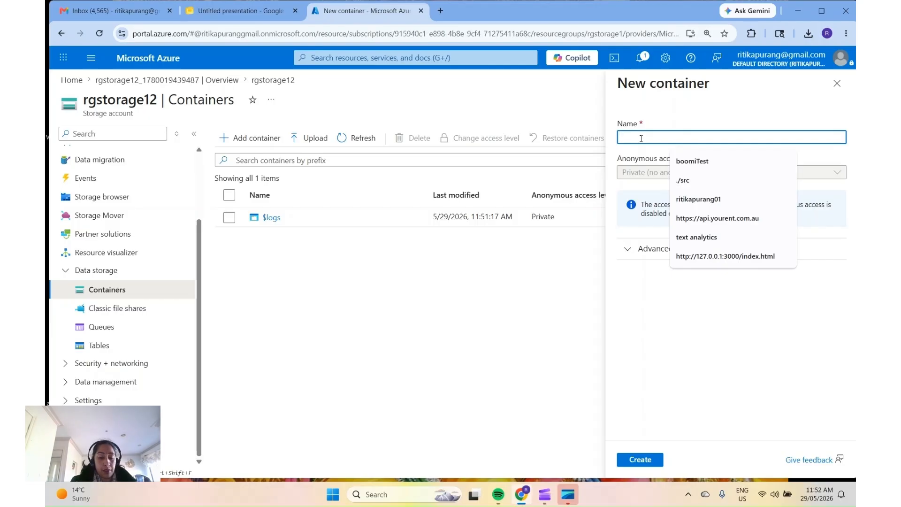
type("boi")
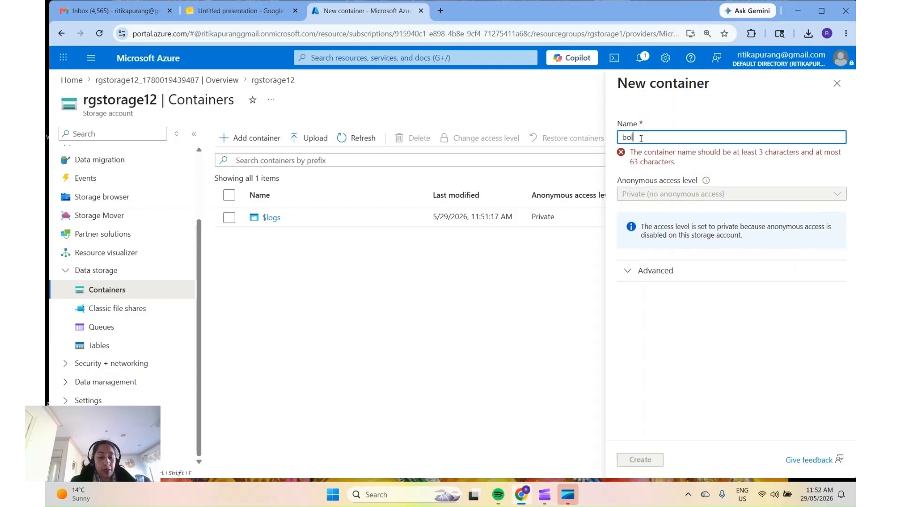
key("BackSpace")
type("lo")
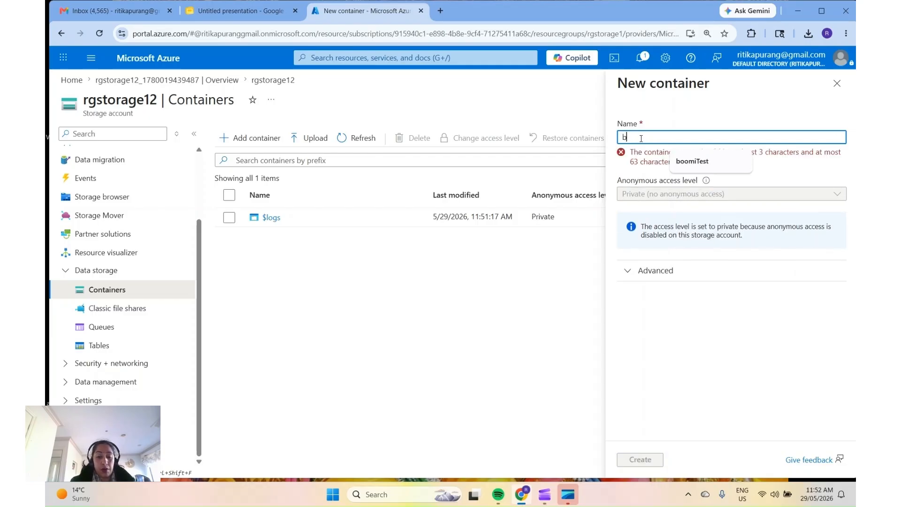
type("b")
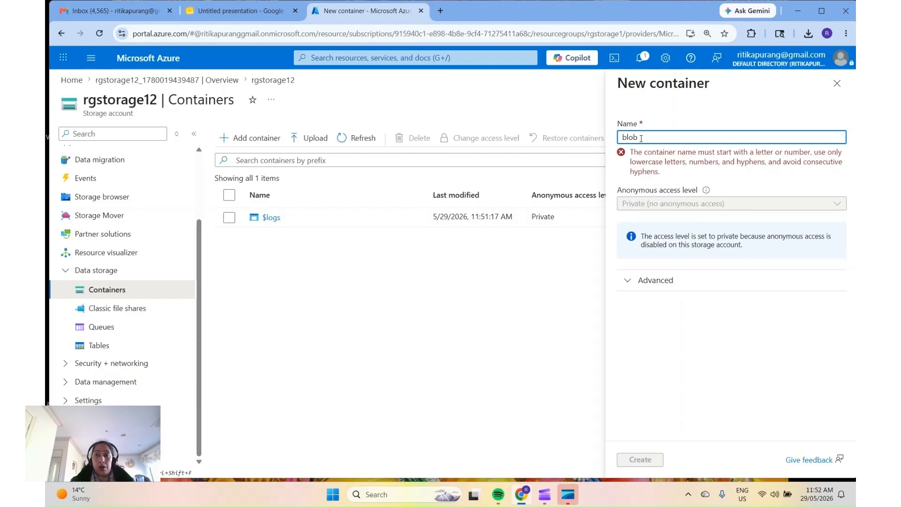
key("BackSpace")
type("12")
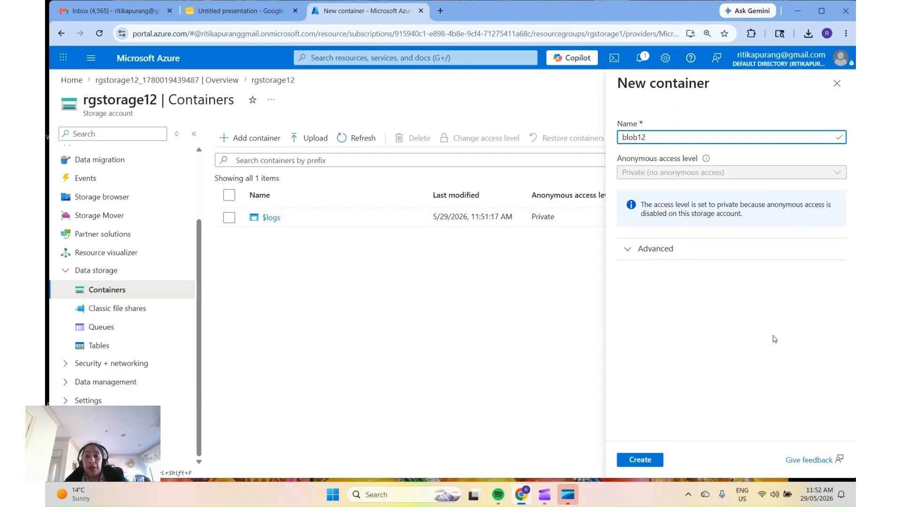
left_click(640, 460)
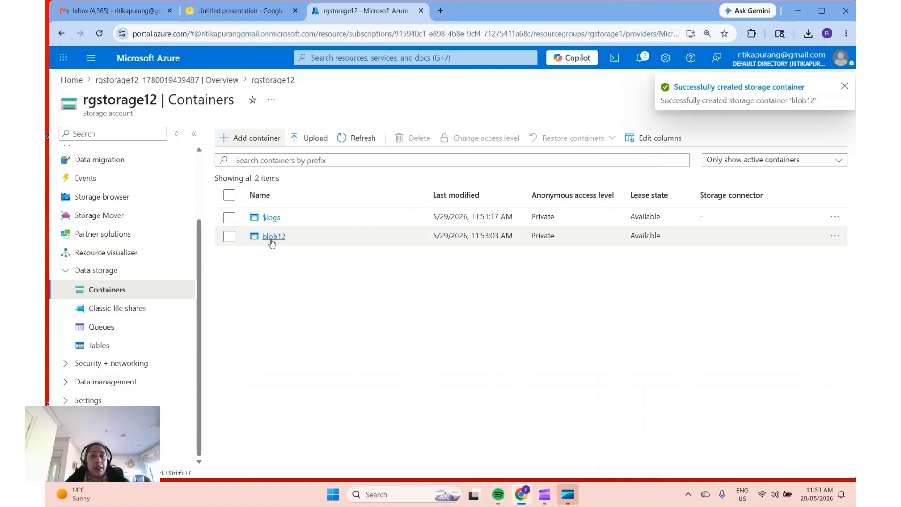
Add a virtual directory named blobstorage inside the blob12 container, then return to the container's root.
left_click(273, 236)
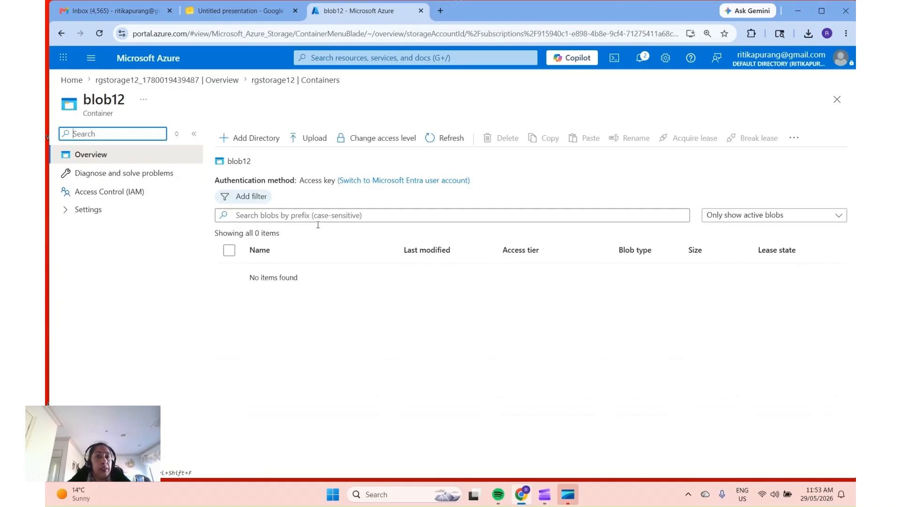
left_click(250, 143)
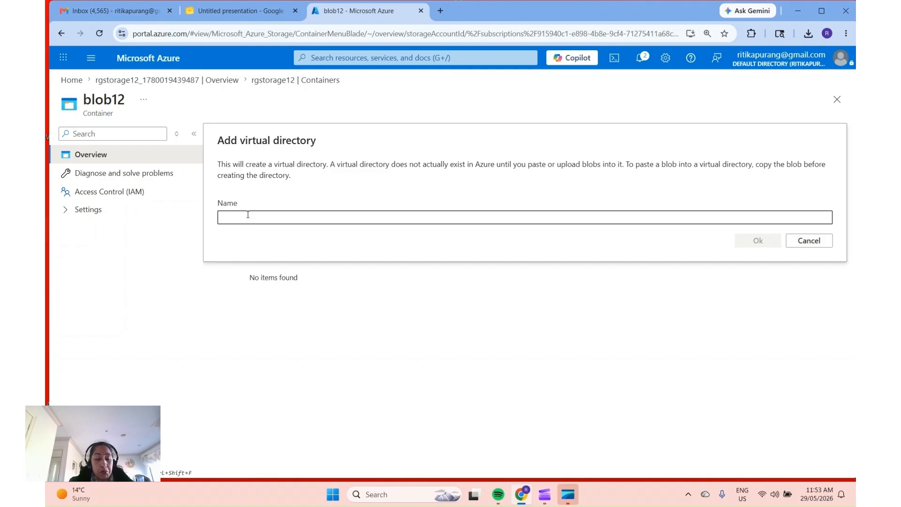
type("f")
key("BackSpace")
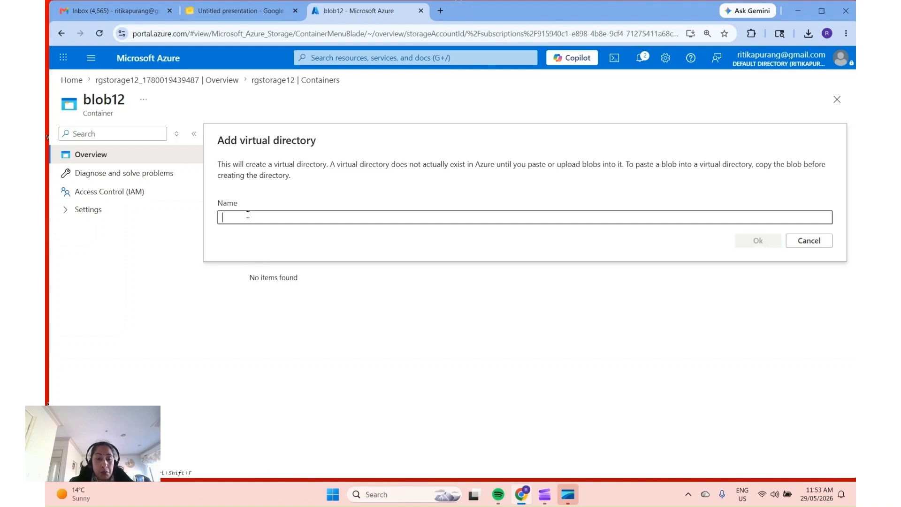
type("blobst")
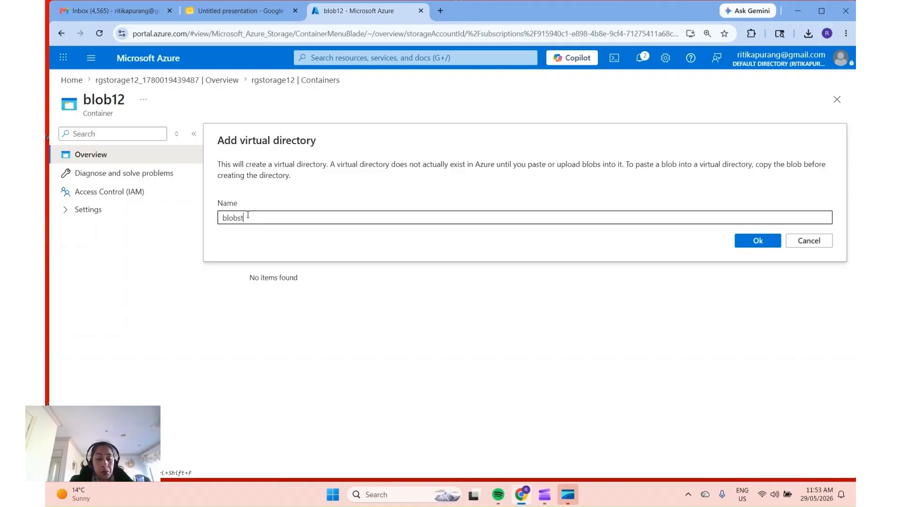
type("orage")
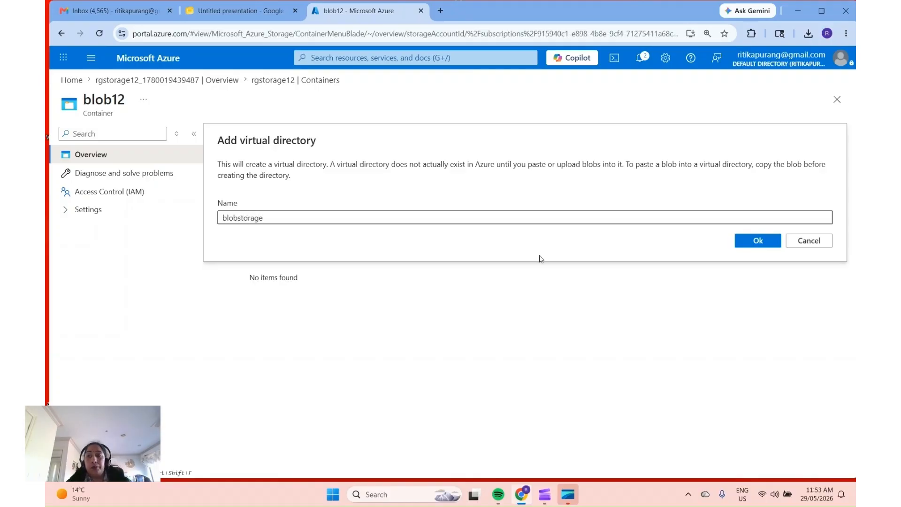
left_click(757, 240)
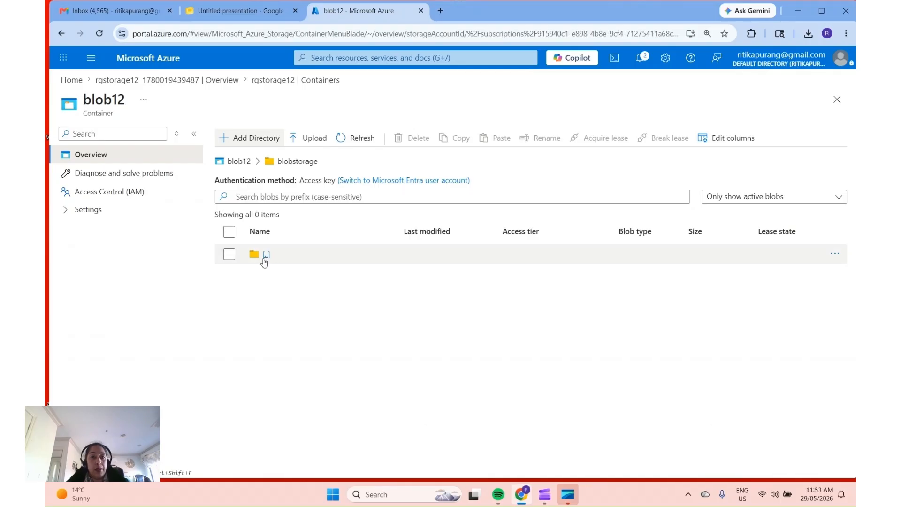
left_click(264, 258)
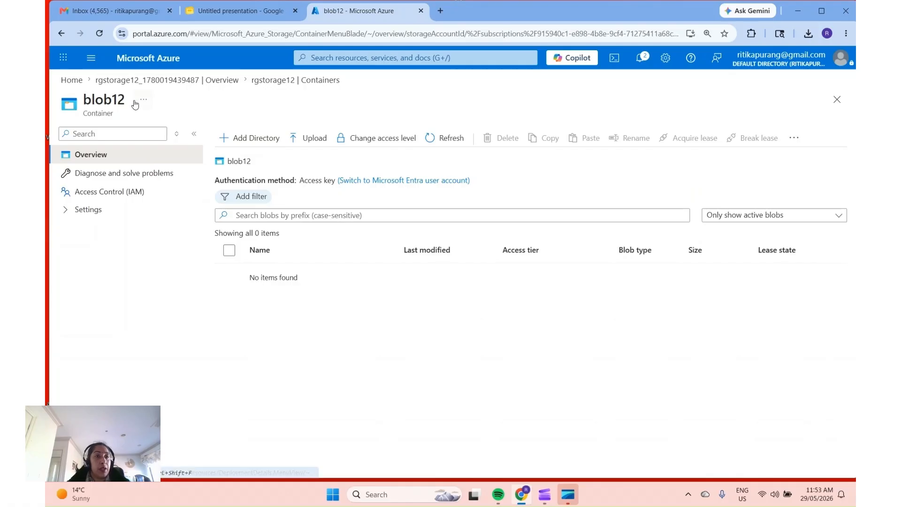
Reopen the rgstorage12 storage account from the portal home and view the blob12 container in its Storage browser.
left_click(216, 86)
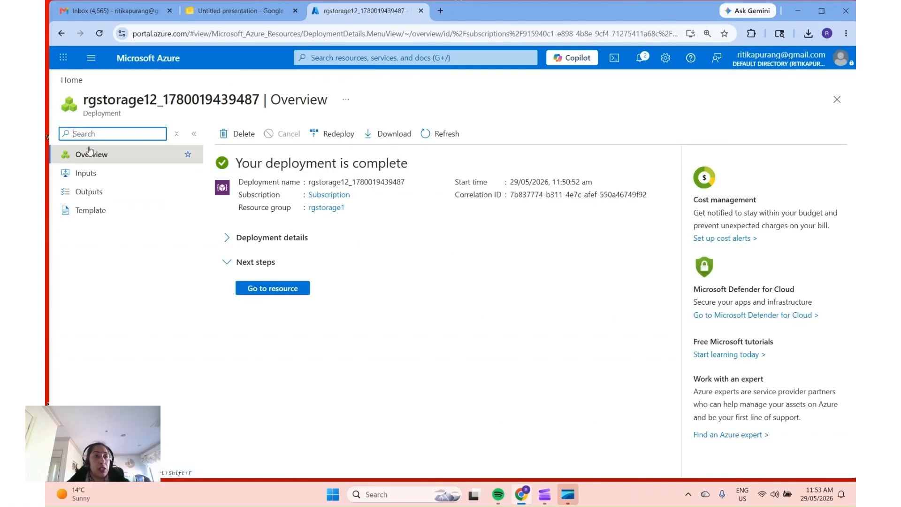
left_click(95, 59)
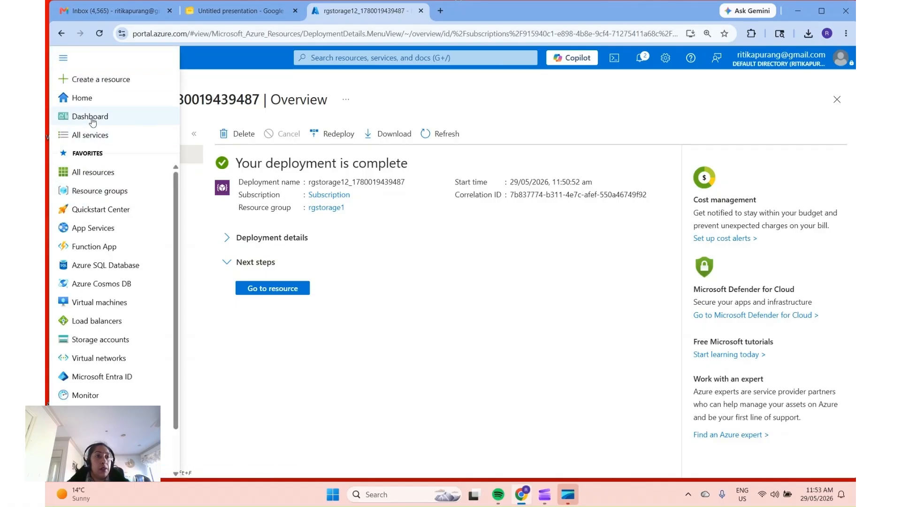
left_click(90, 99)
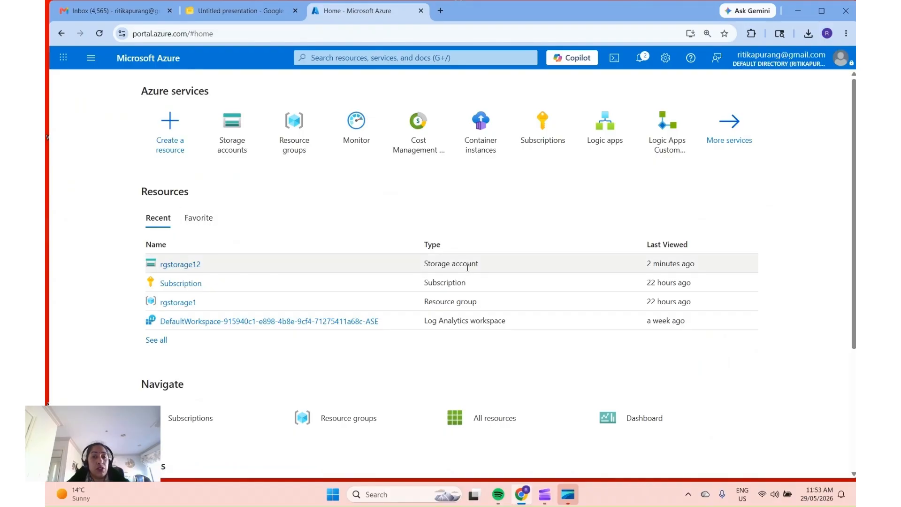
left_click(173, 266)
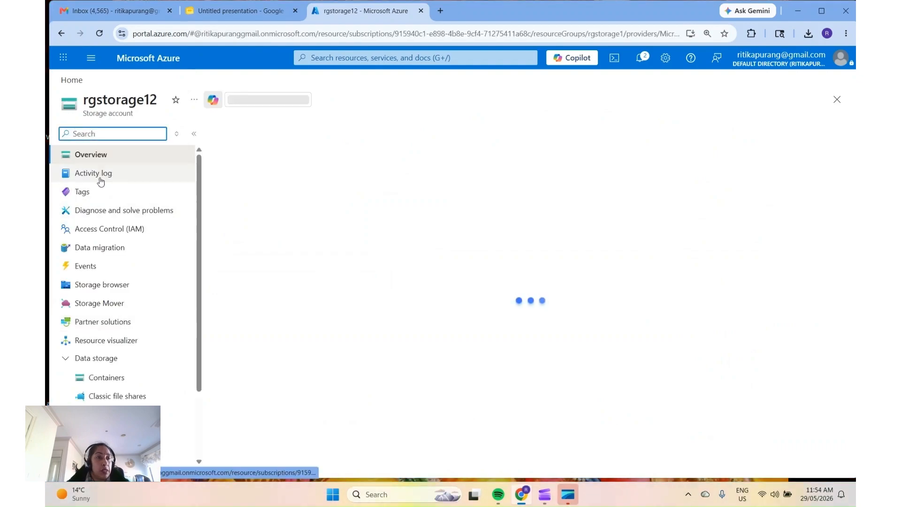
left_click(114, 287)
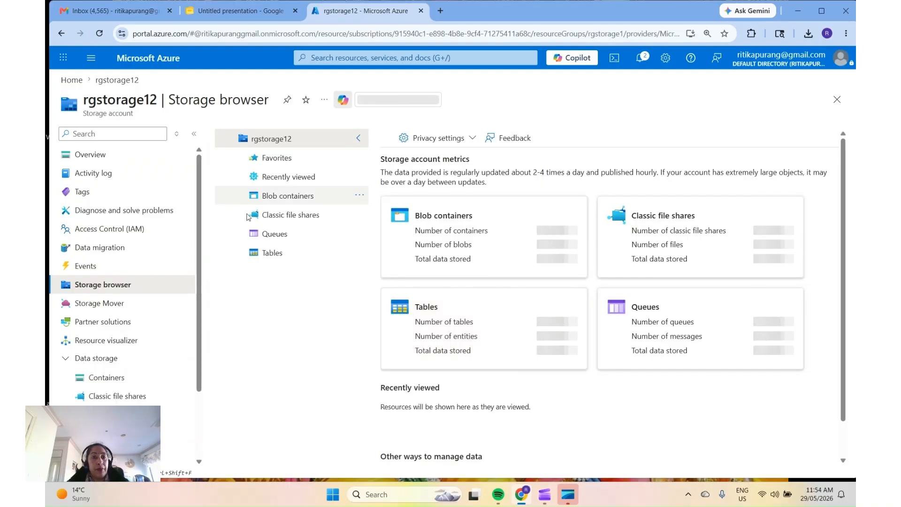
left_click(285, 197)
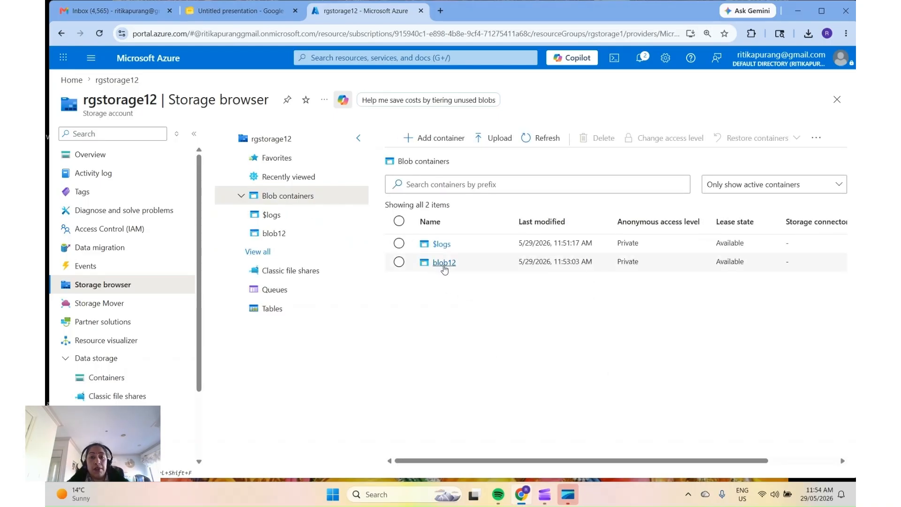
left_click(443, 263)
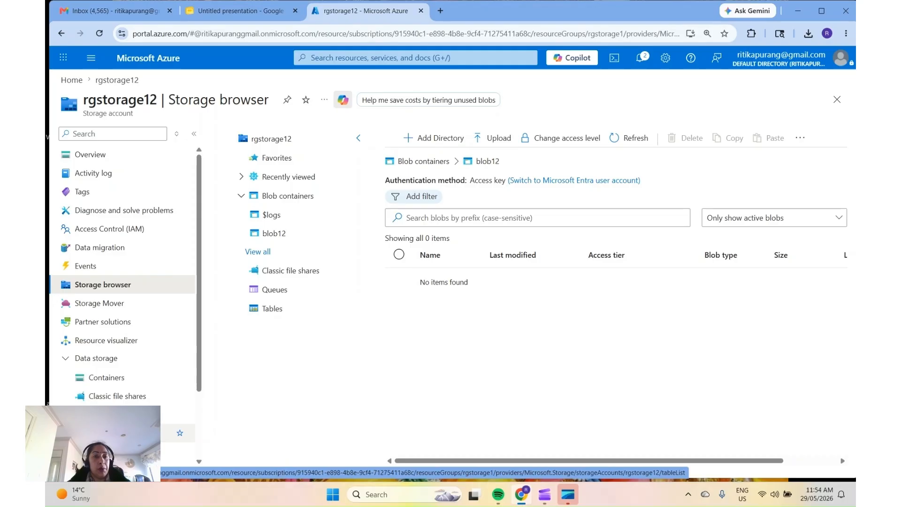
Add a table named customers to the rgstorage12 storage account.
left_click(174, 432)
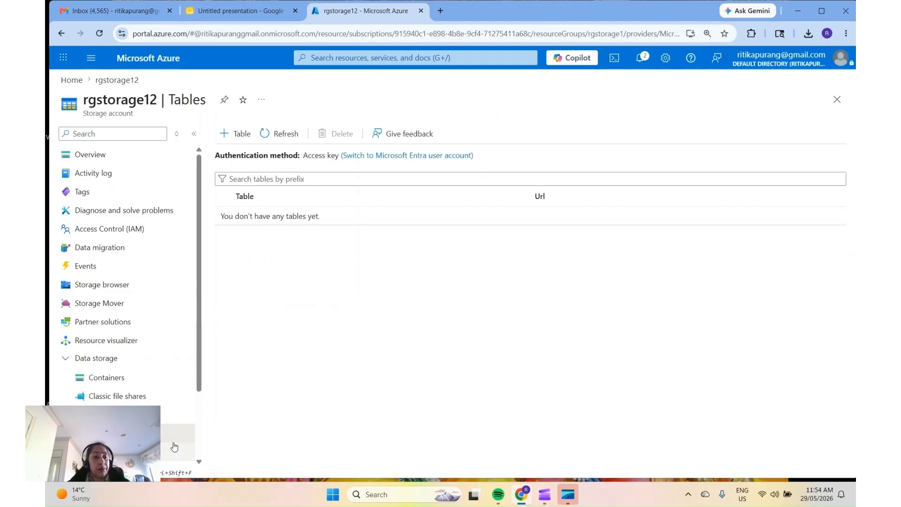
left_click(242, 135)
left_click(279, 202)
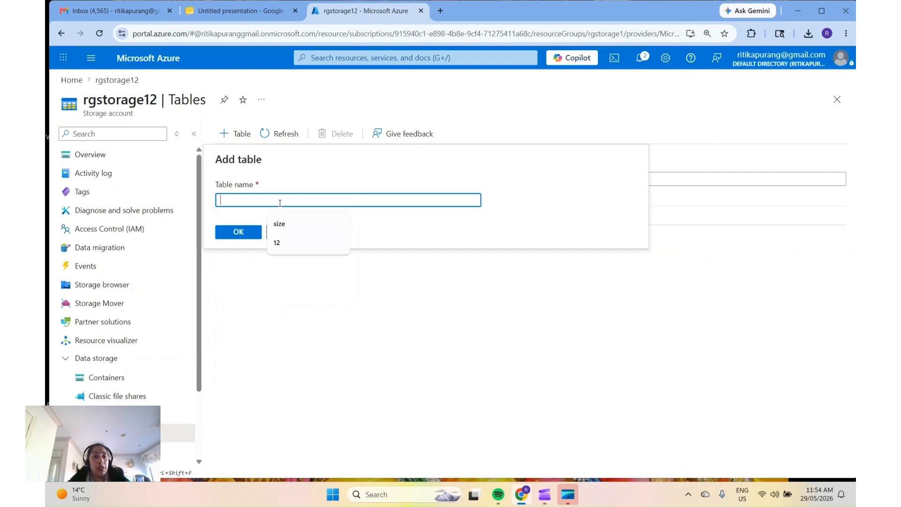
type("customers")
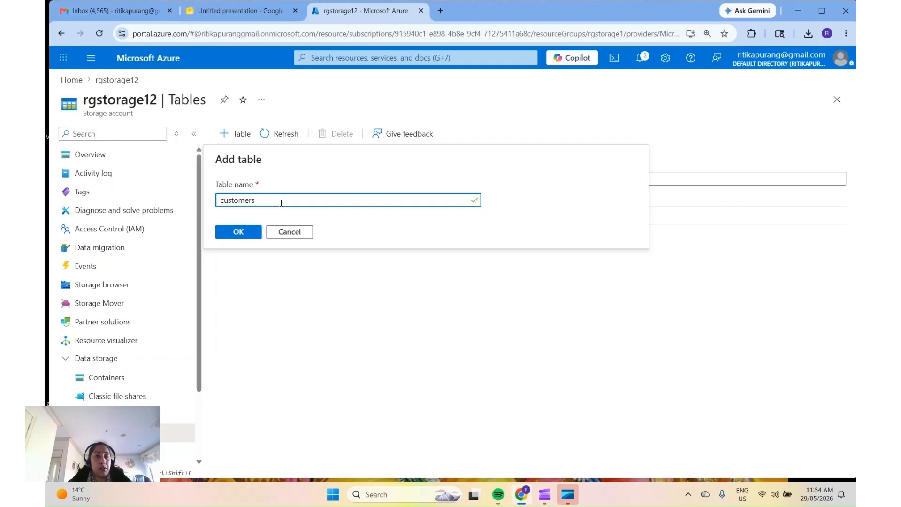
left_click(248, 236)
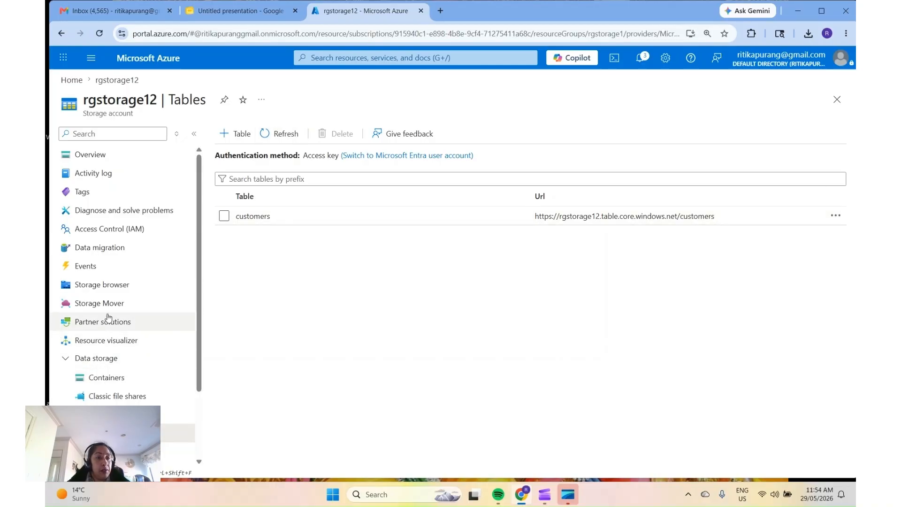
Open the customers table in the Storage browser of the rgstorage12 account.
left_click(108, 287)
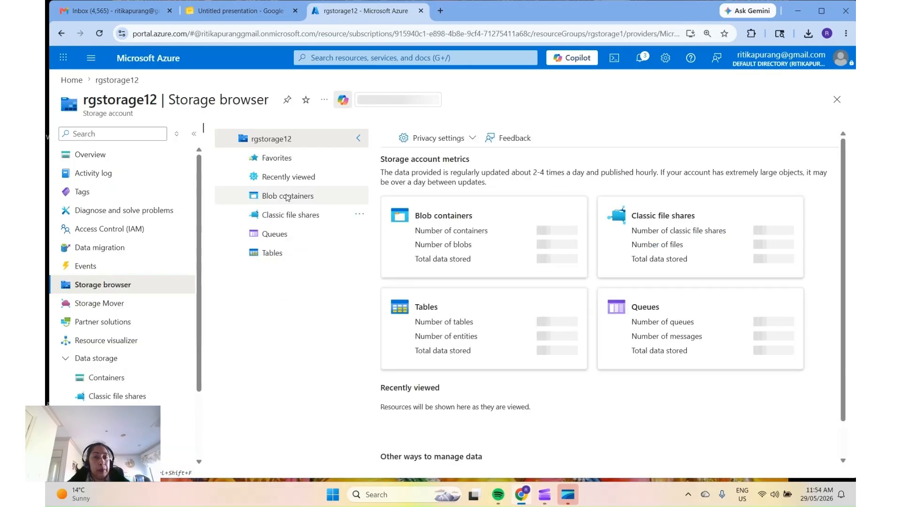
left_click(272, 254)
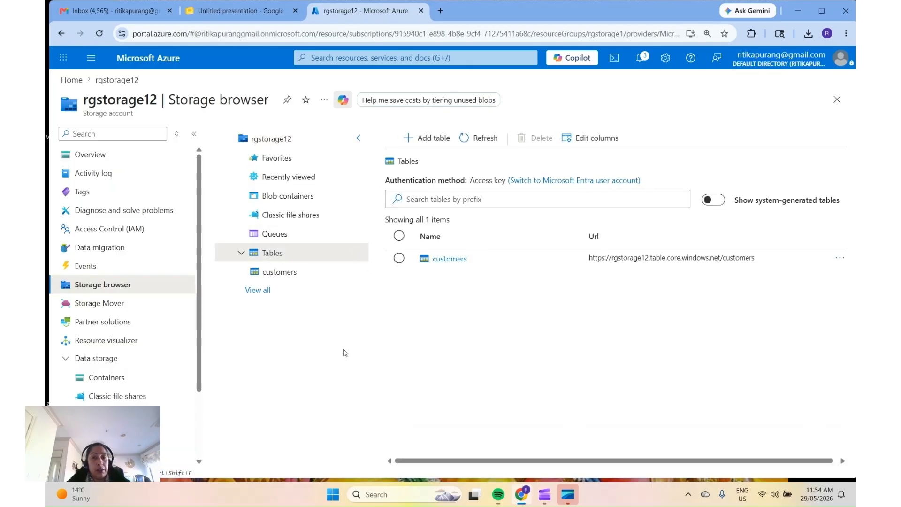
left_click(451, 259)
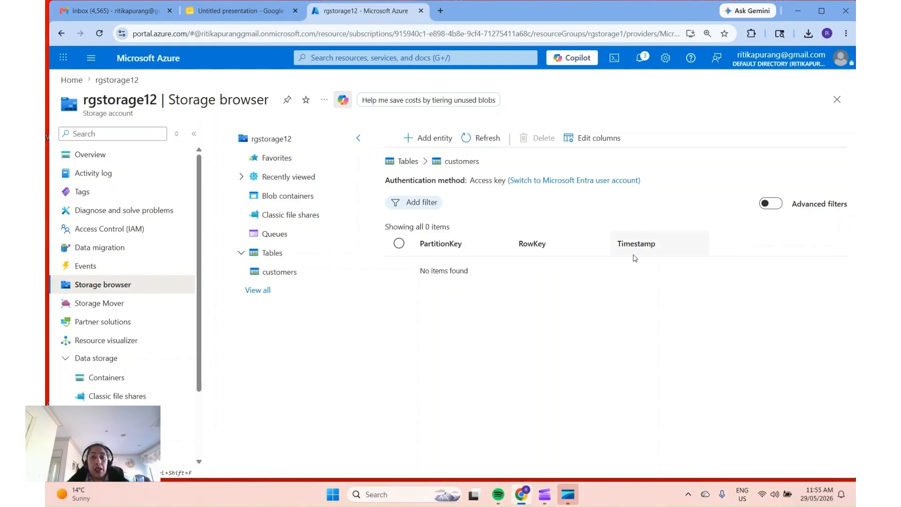
Start a new entity in the customers table with PartitionKey IT and RowKey 101.
left_click(436, 139)
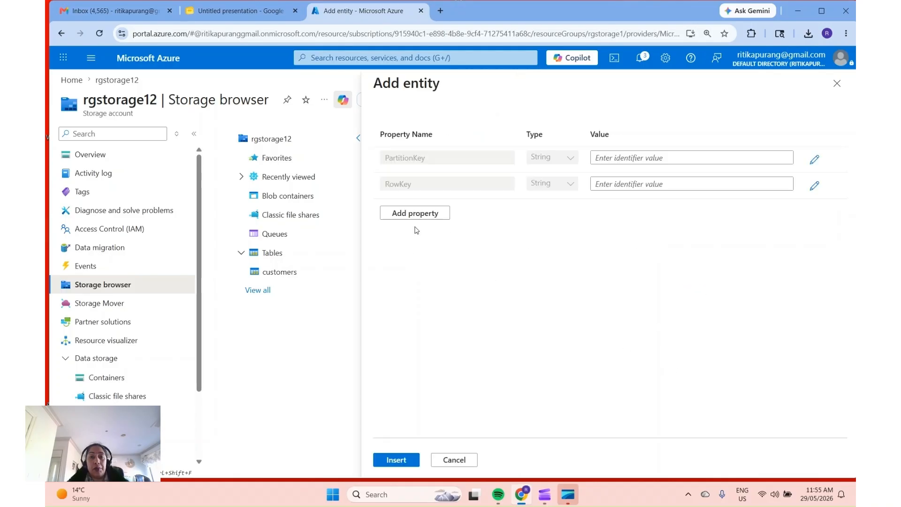
left_click(662, 158)
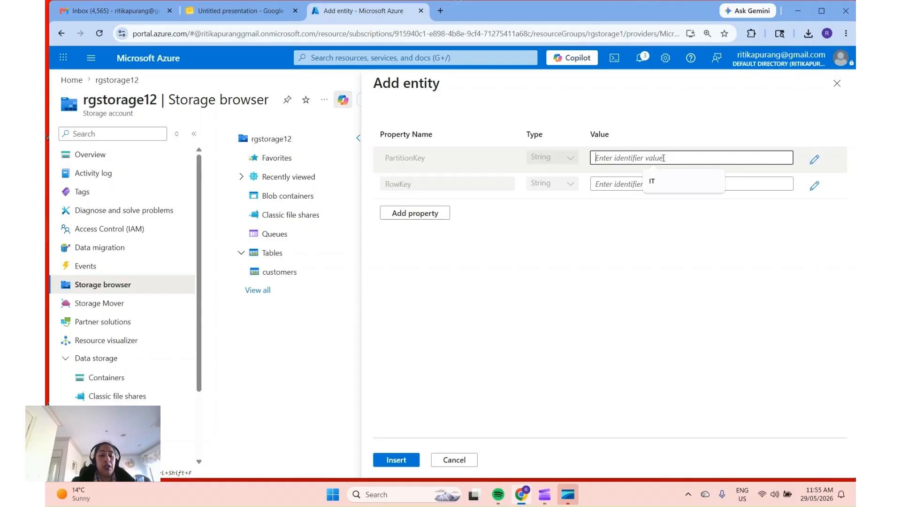
type("i")
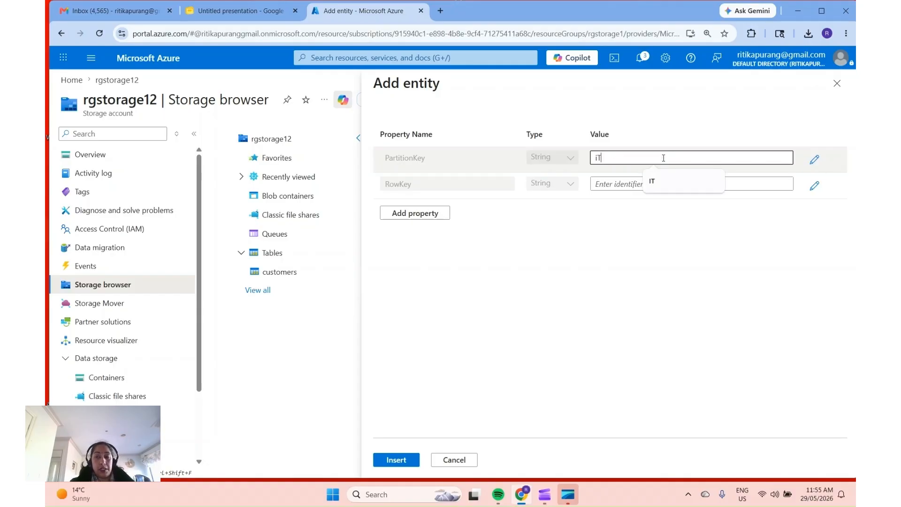
key("BackSpace")
type("It")
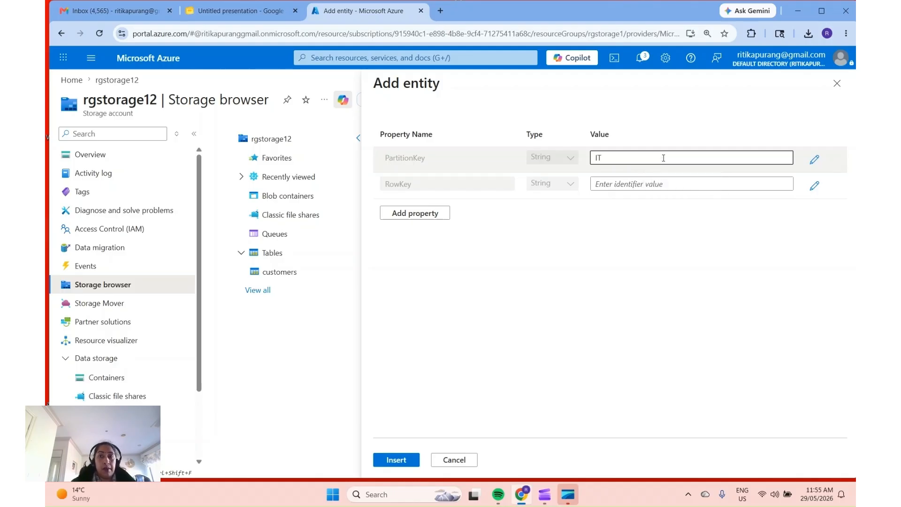
left_click(652, 184)
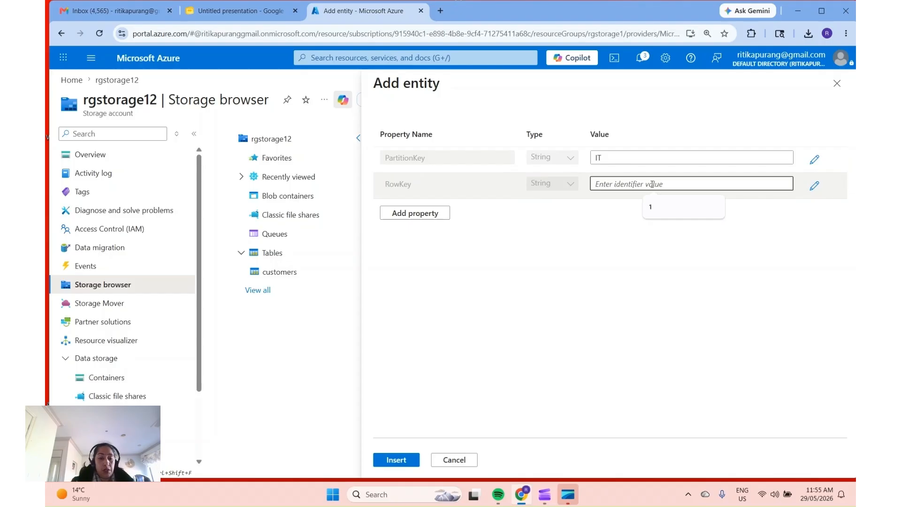
type("101")
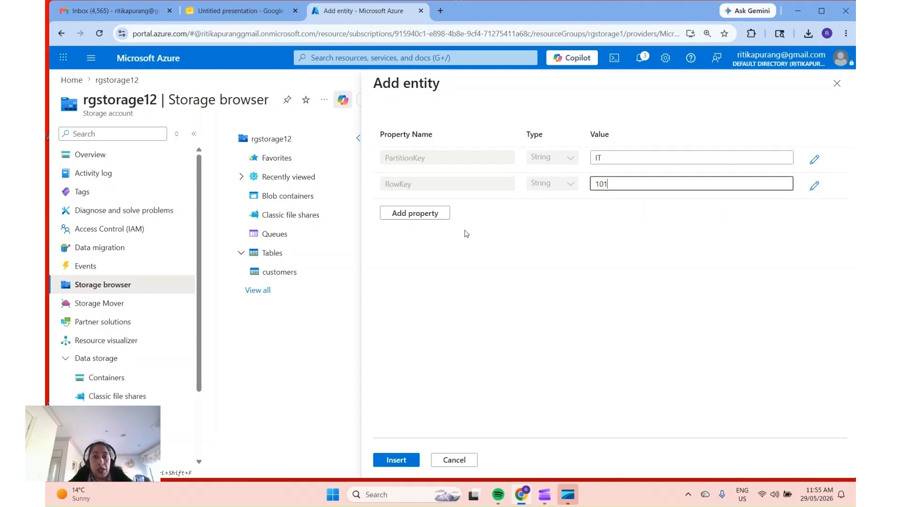
Add a String property named EmpName to the entity and enter the employee's full name as its value.
left_click(438, 214)
left_click(433, 212)
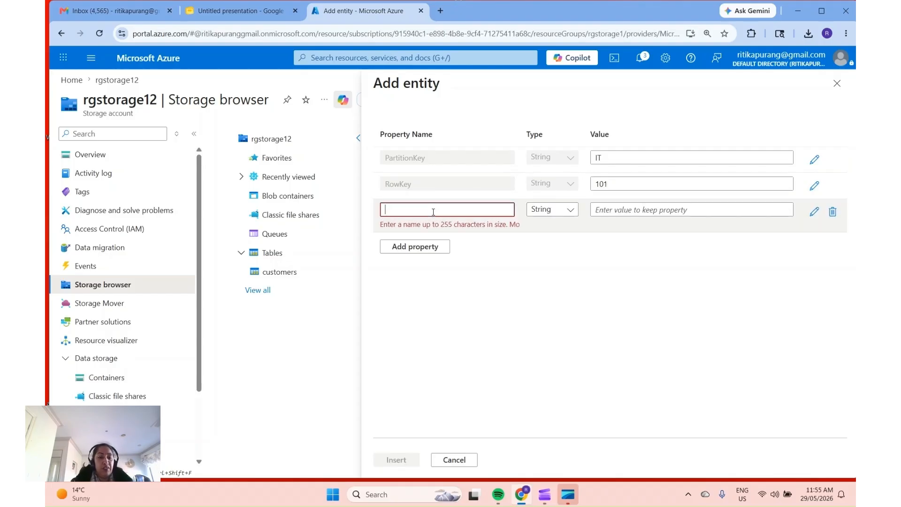
type("EmpName")
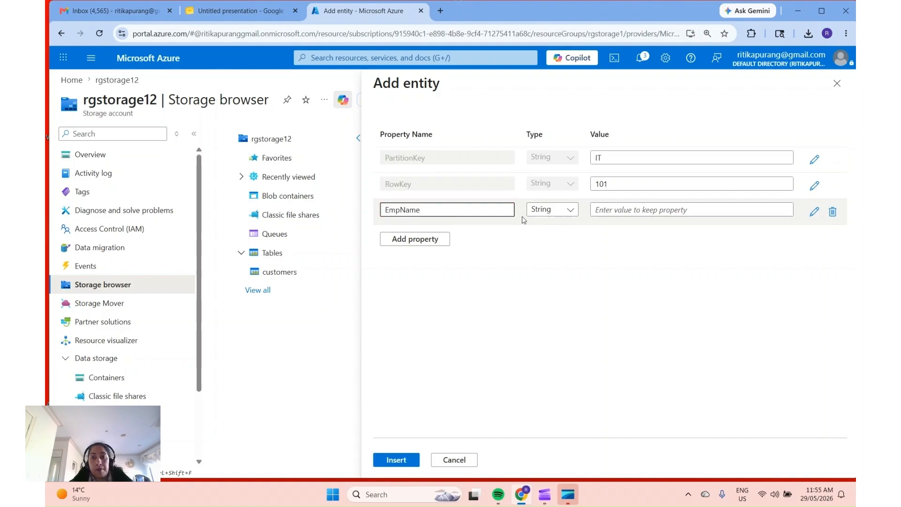
left_click(570, 212)
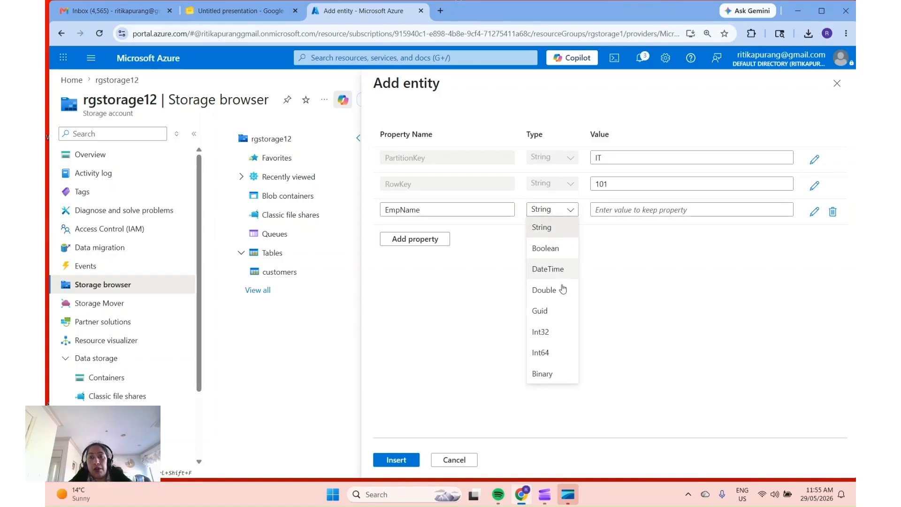
left_click(540, 227)
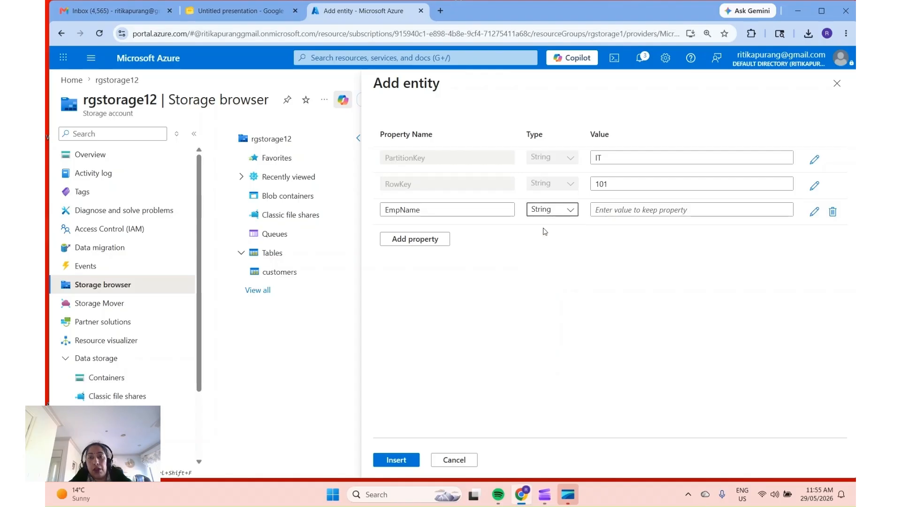
left_click(654, 212)
type("John Smith")
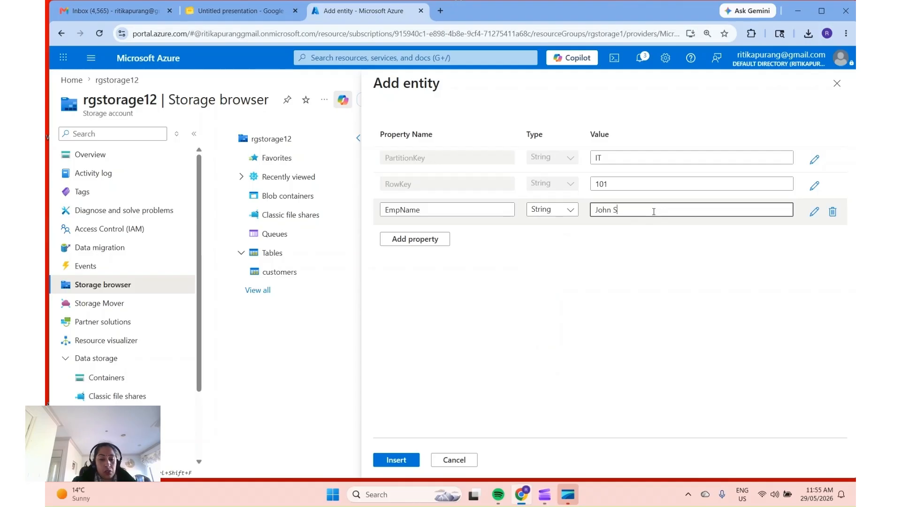
Add an Int32 property named Age with value 32 and insert the entity into the table.
left_click(404, 239)
left_click(456, 237)
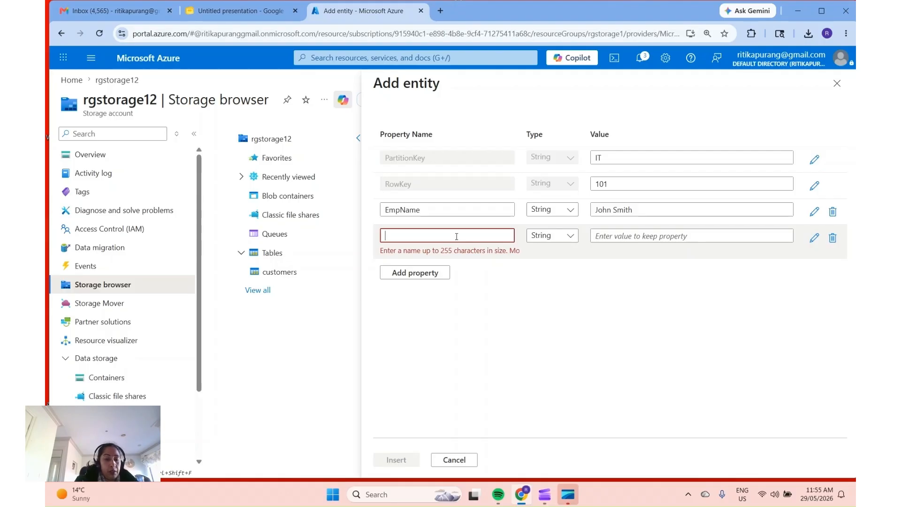
type("Agg")
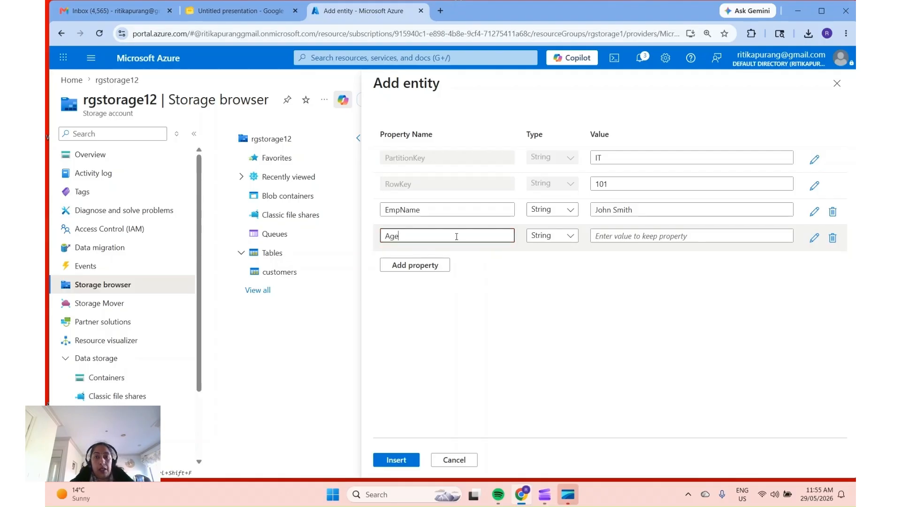
left_click(565, 236)
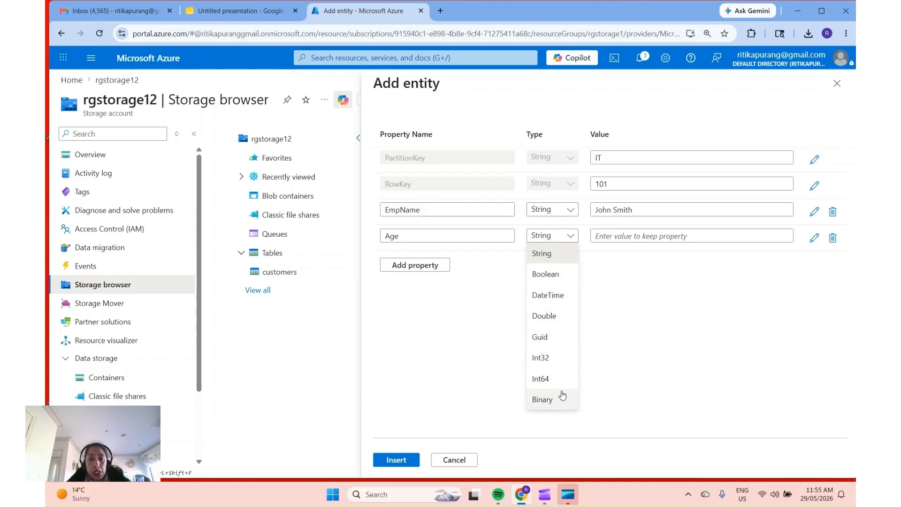
left_click(554, 358)
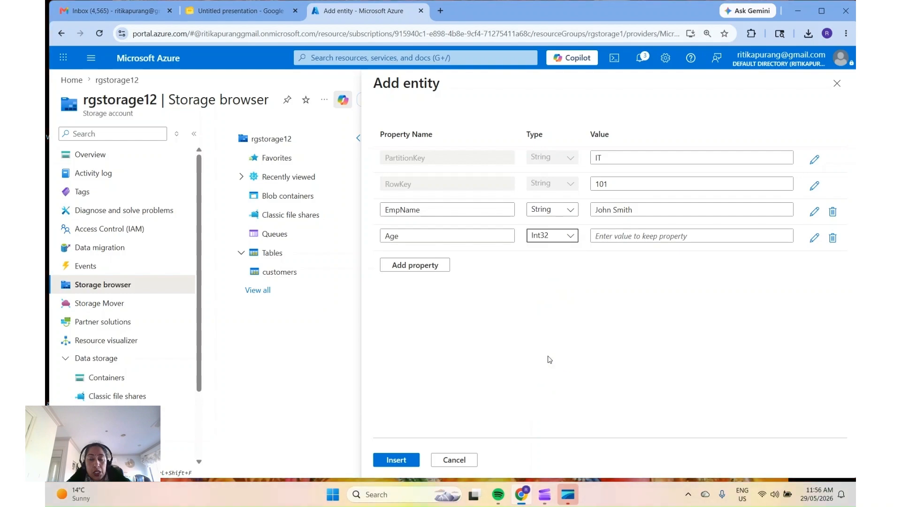
left_click(632, 238)
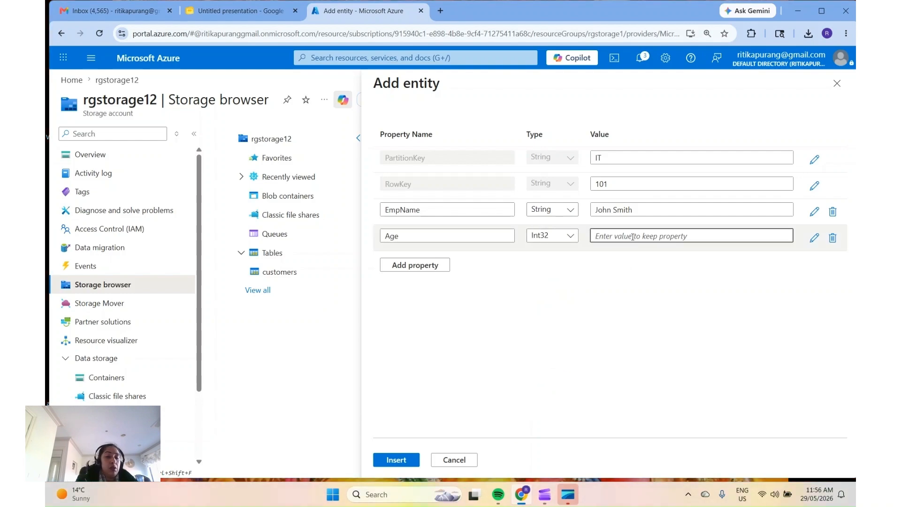
type("32")
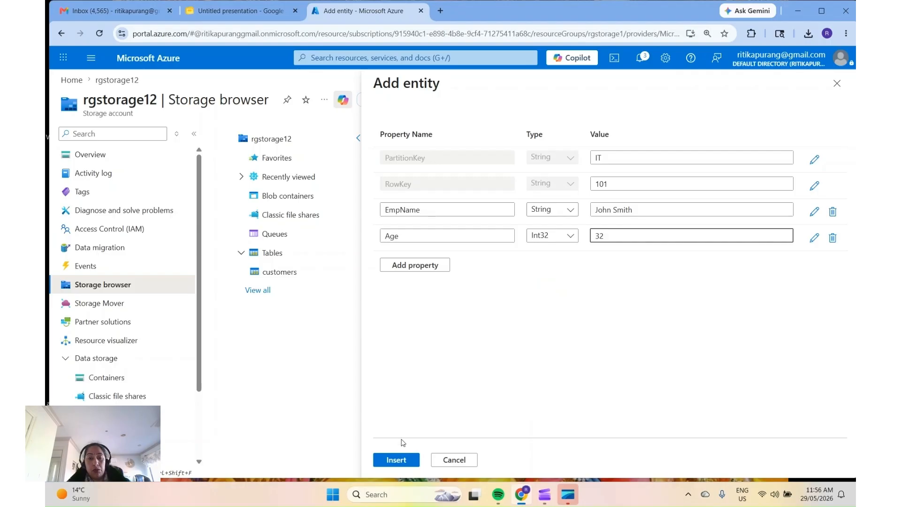
left_click(407, 469)
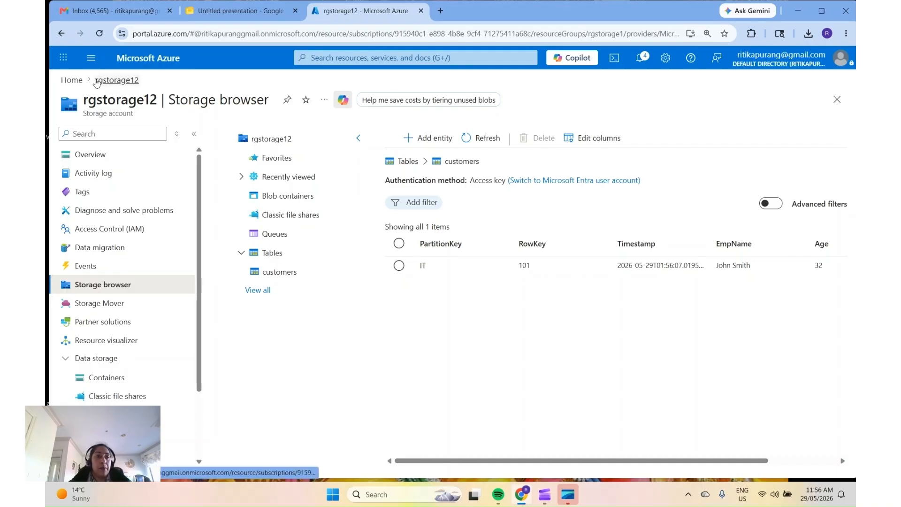
Reopen rgstorage12 from the portal home and view the customers table's entities in its Storage browser.
left_click(91, 61)
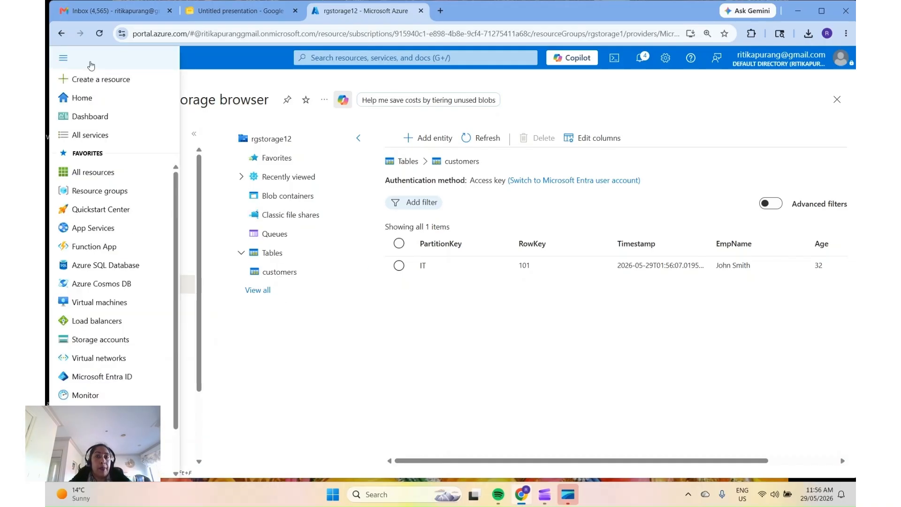
left_click(80, 97)
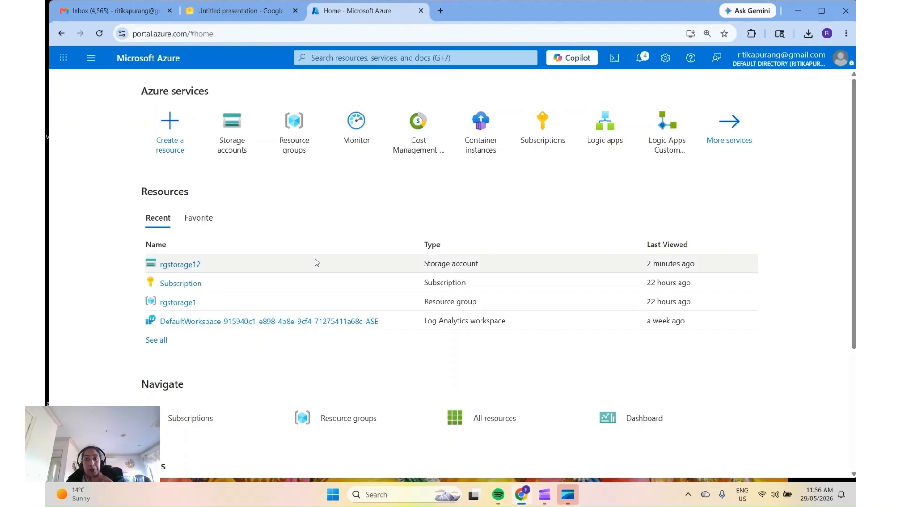
left_click(184, 266)
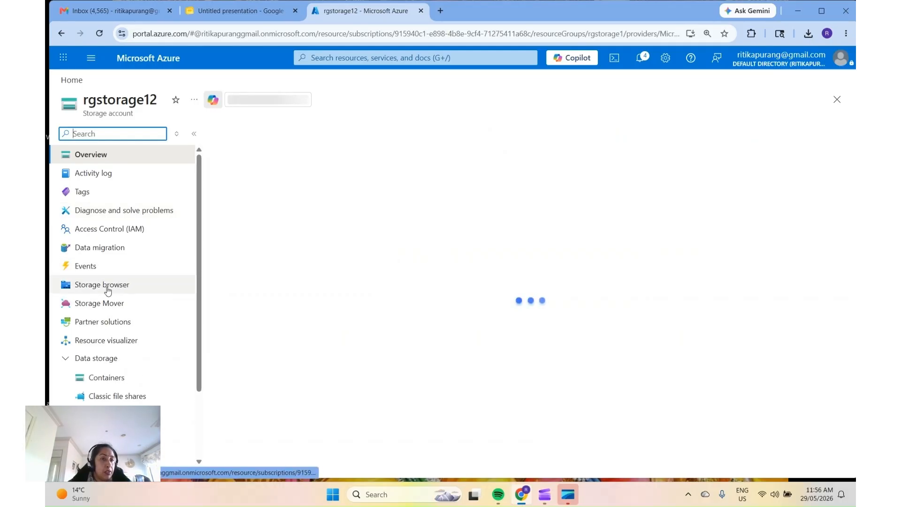
left_click(107, 288)
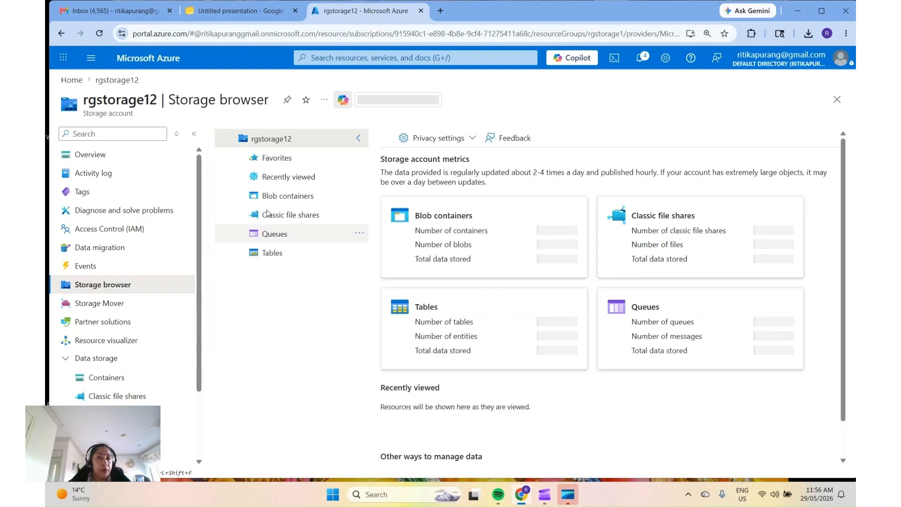
left_click(272, 253)
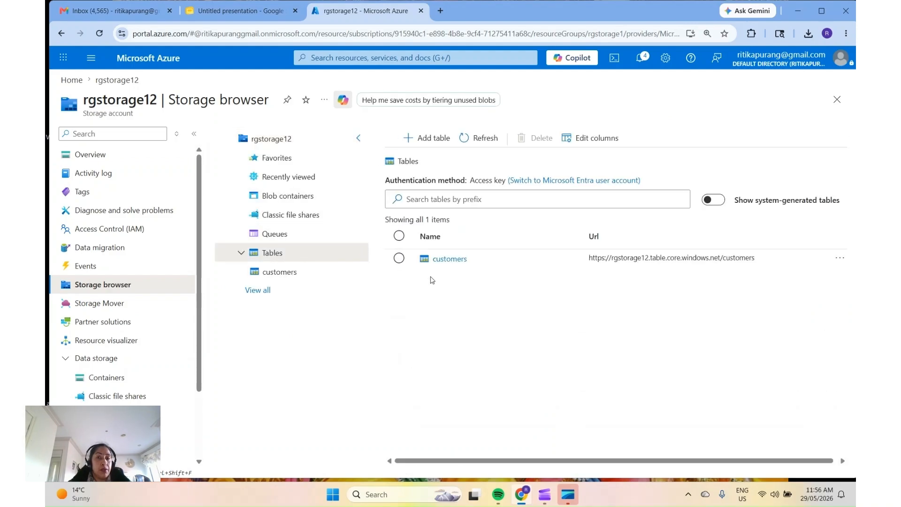
left_click(449, 259)
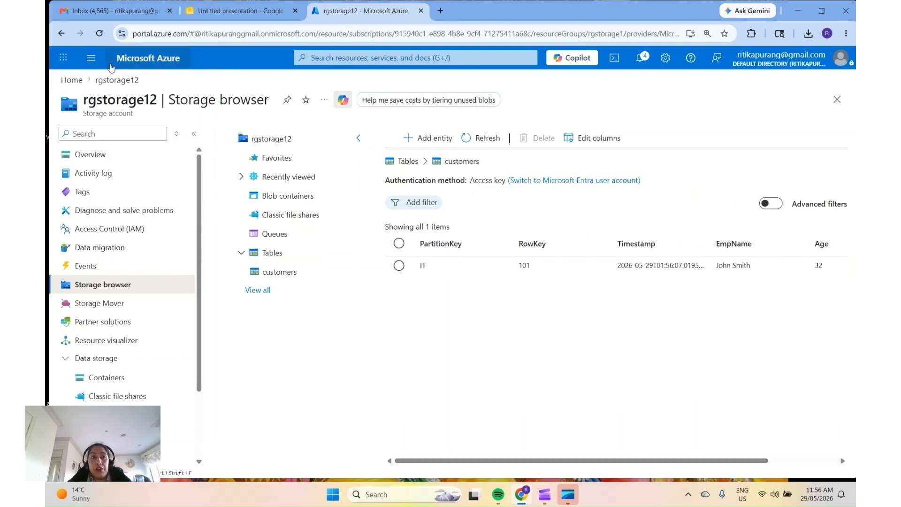
Return to the portal home, open Cloud Shell and switch its session from Bash to PowerShell.
left_click(92, 59)
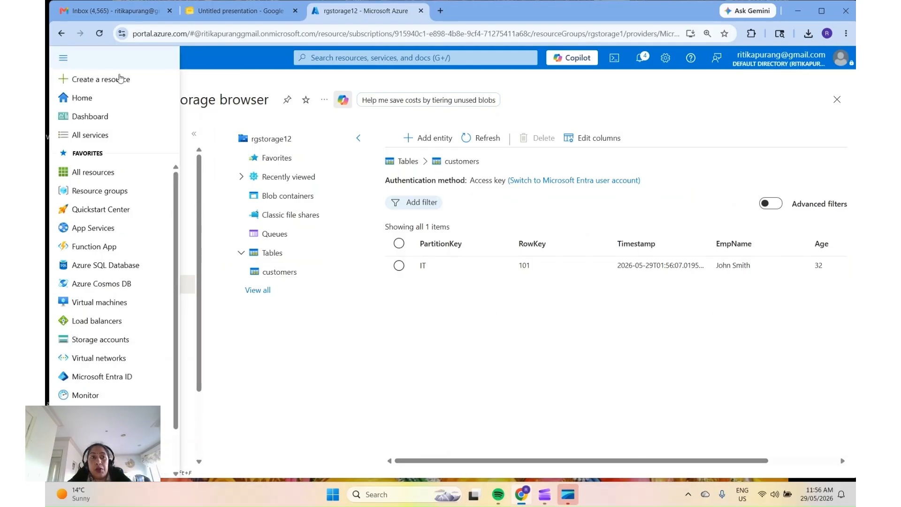
left_click(84, 100)
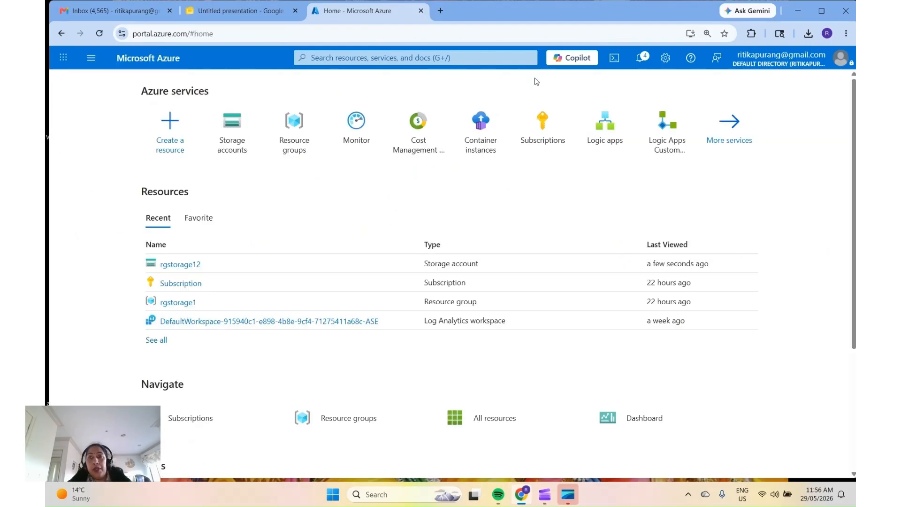
left_click(613, 61)
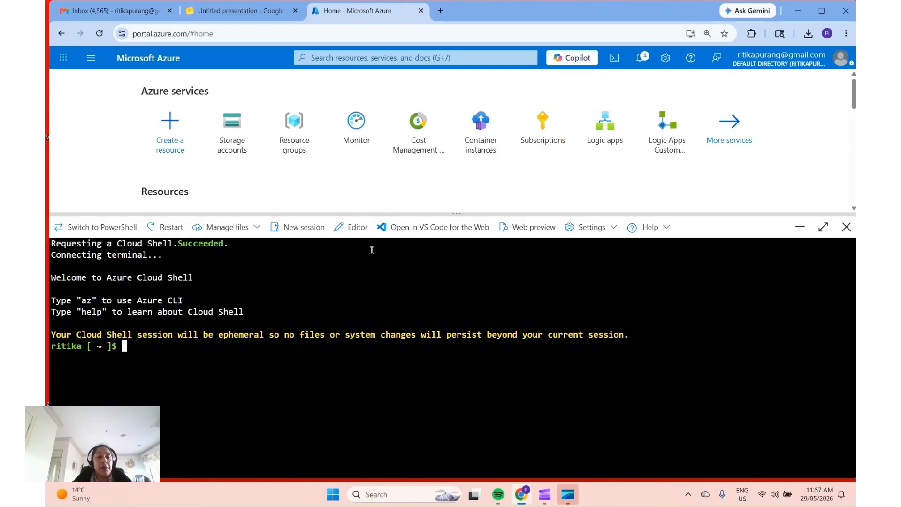
left_click(81, 226)
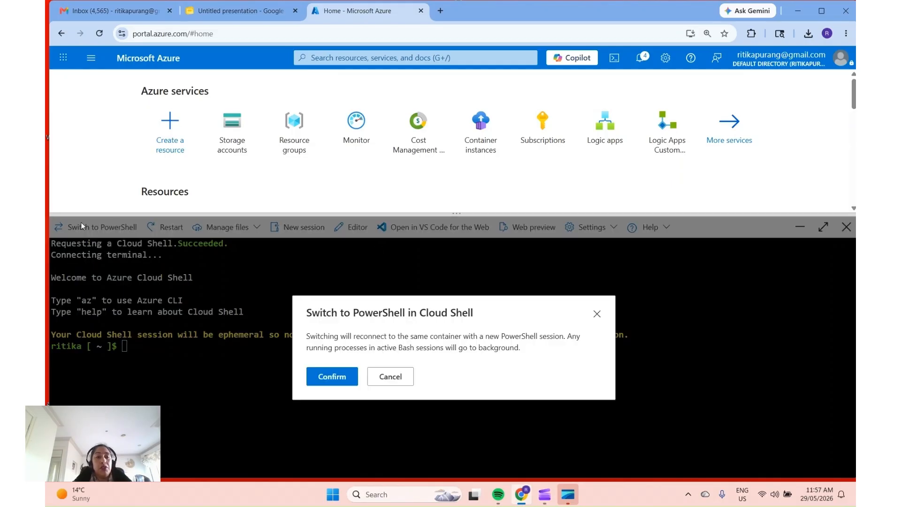
left_click(329, 378)
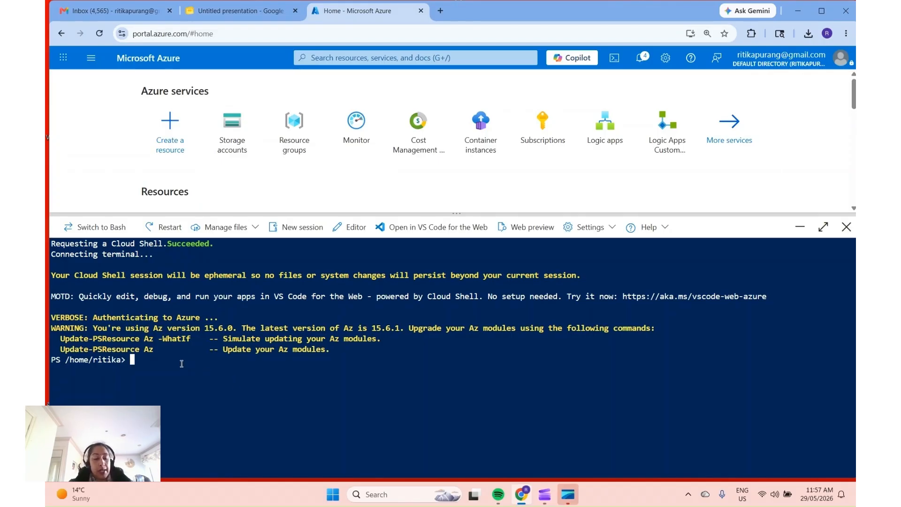
type("az login")
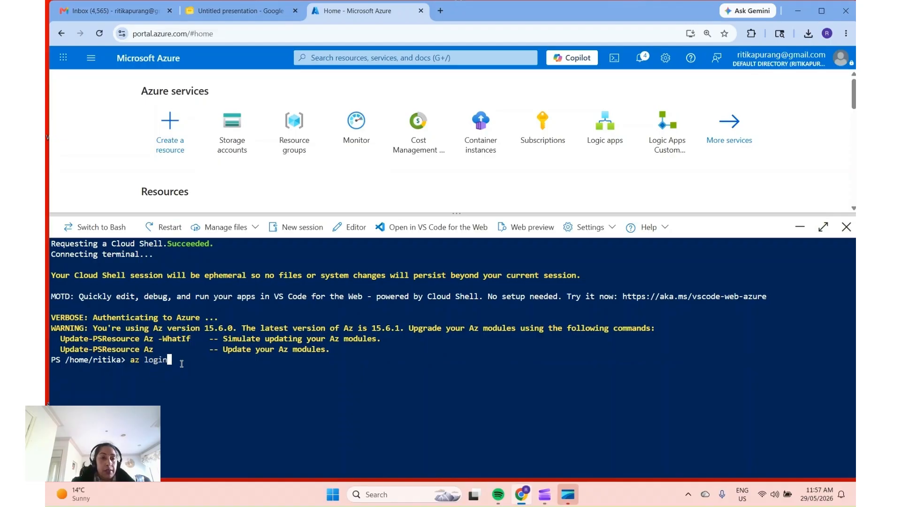
key("Return")
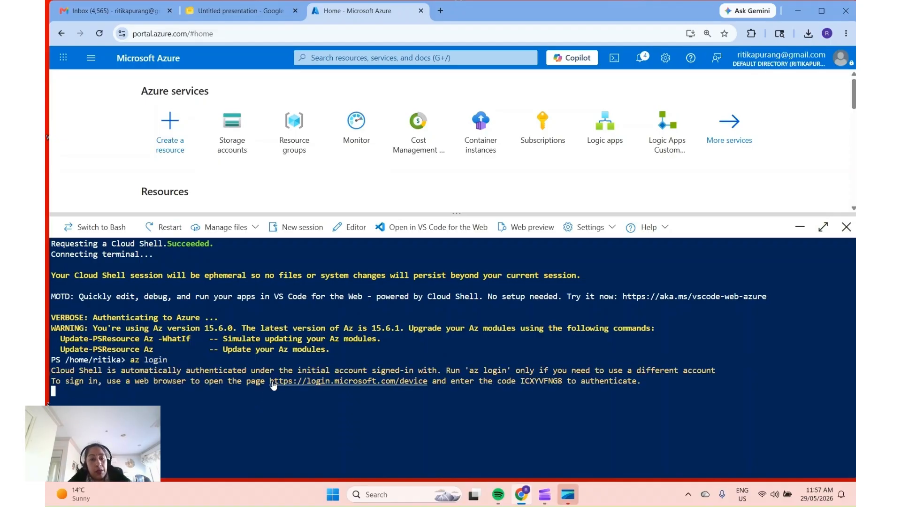
left_click_drag(271, 381, 426, 383)
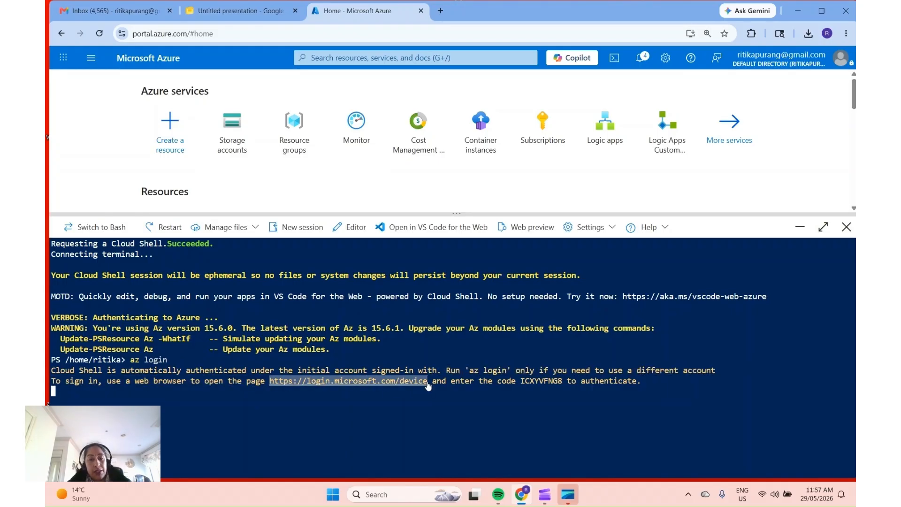
key("ctrl+c")
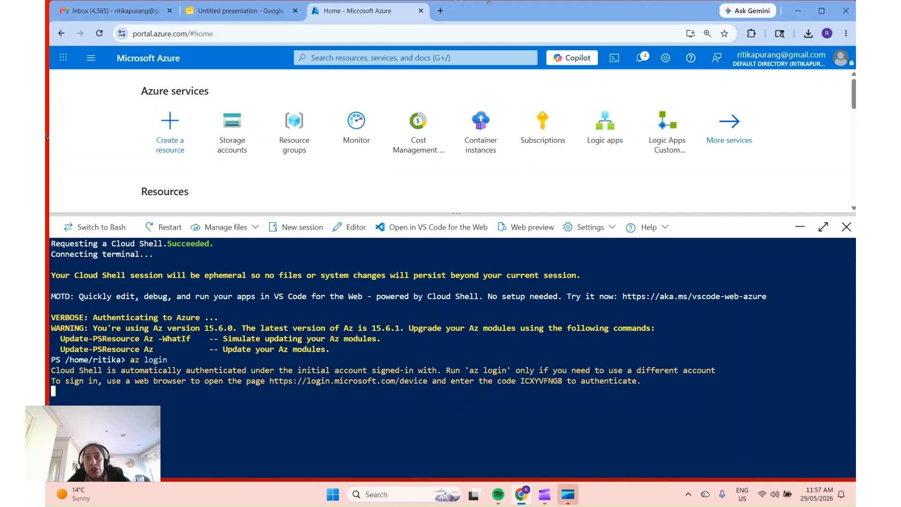
left_click(440, 10)
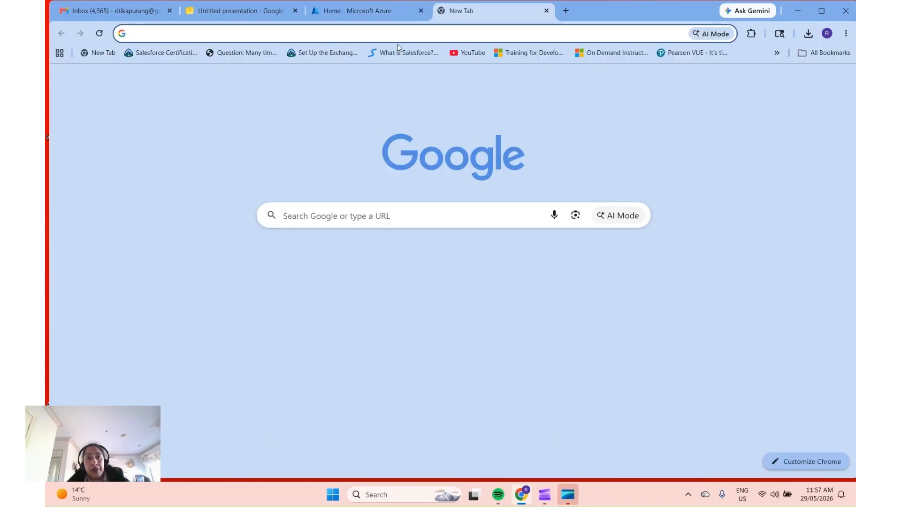
left_click(362, 37)
key("ctrl+v")
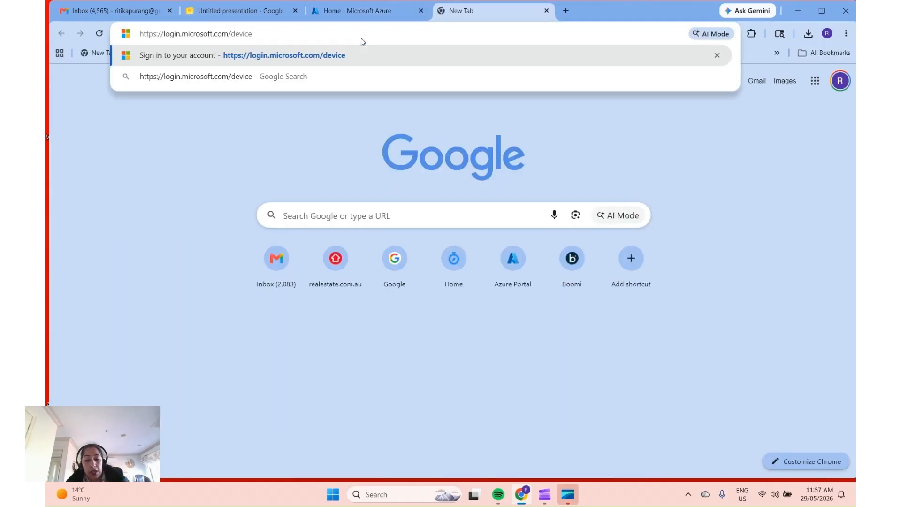
key("Return")
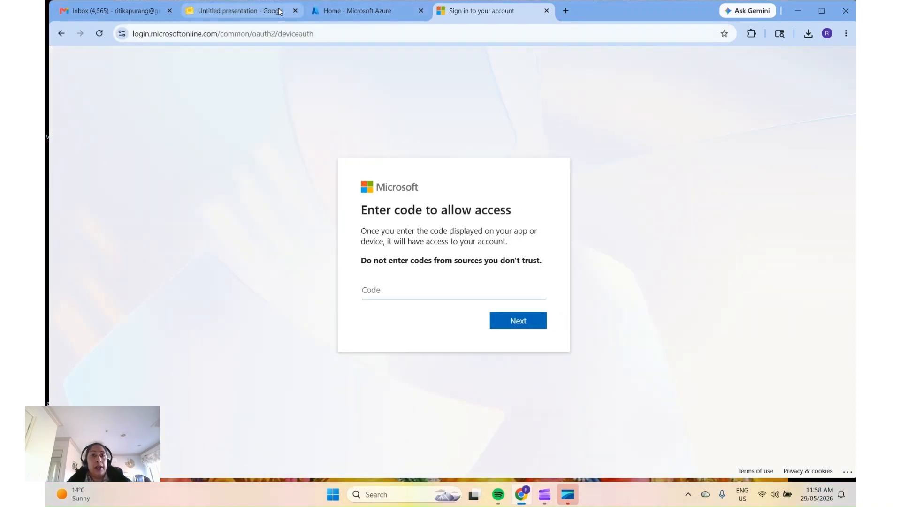
Copy the device code from the Cloud Shell output and submit it in the sign-in page's Code field.
left_click(323, 9)
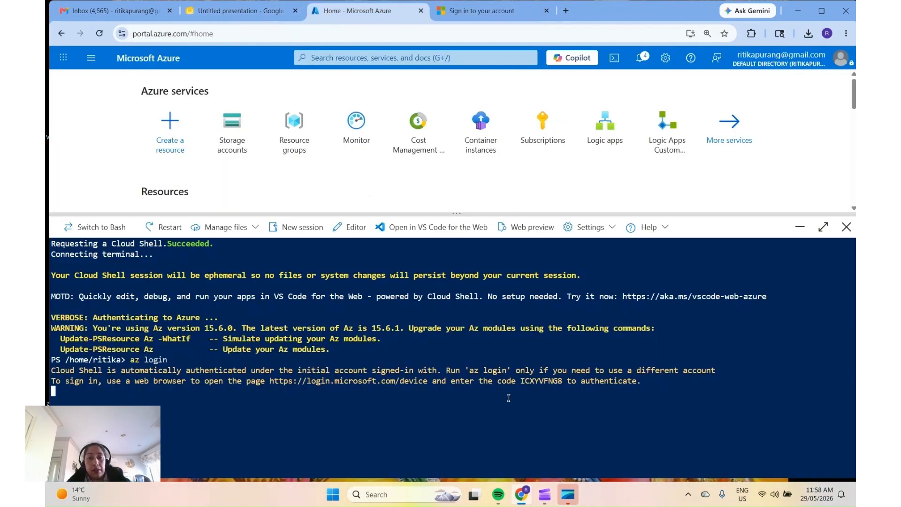
left_click_drag(524, 381, 562, 382)
key("ctrl+c")
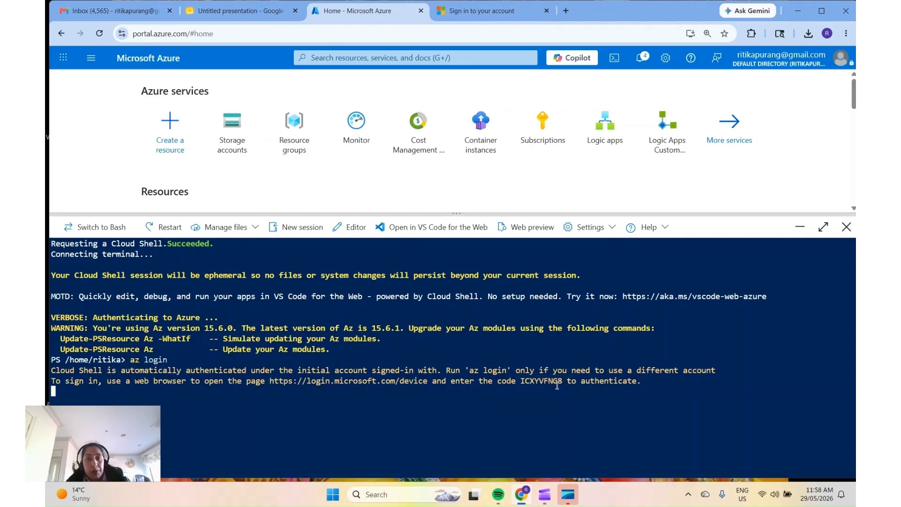
left_click(475, 11)
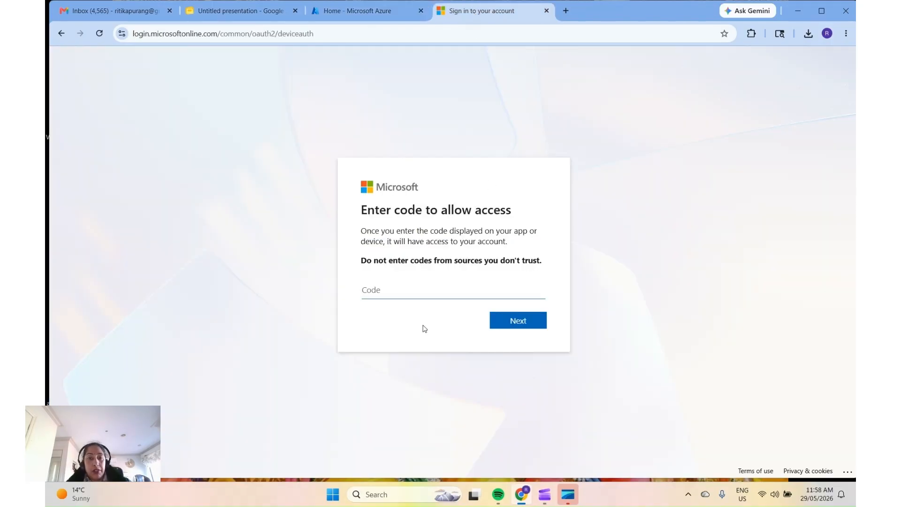
left_click(422, 292)
key("ctrl+v")
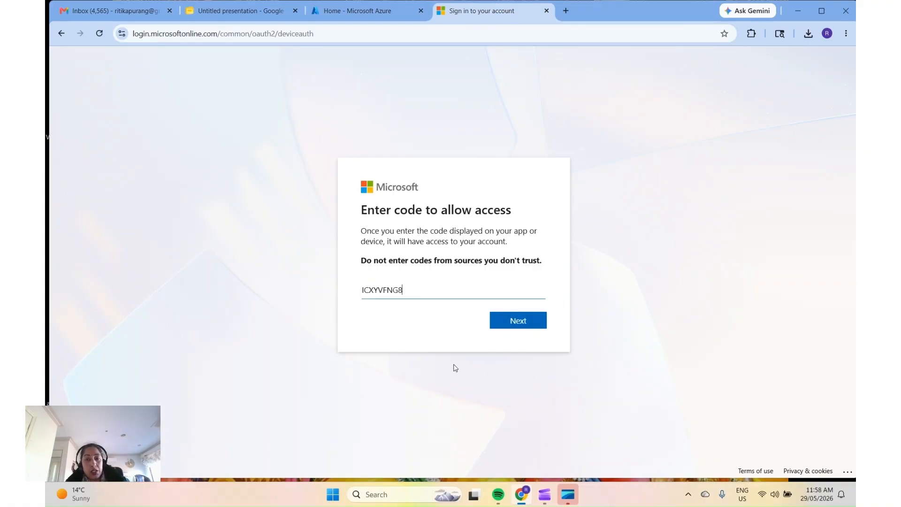
left_click(512, 323)
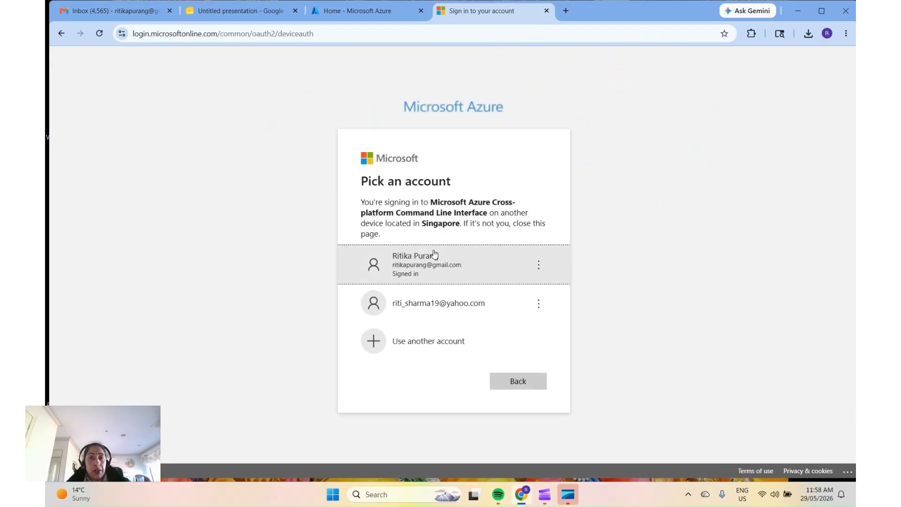
Choose the signed-in account, confirm signing in to Microsoft Azure CLI and close the sign-in page.
left_click(438, 259)
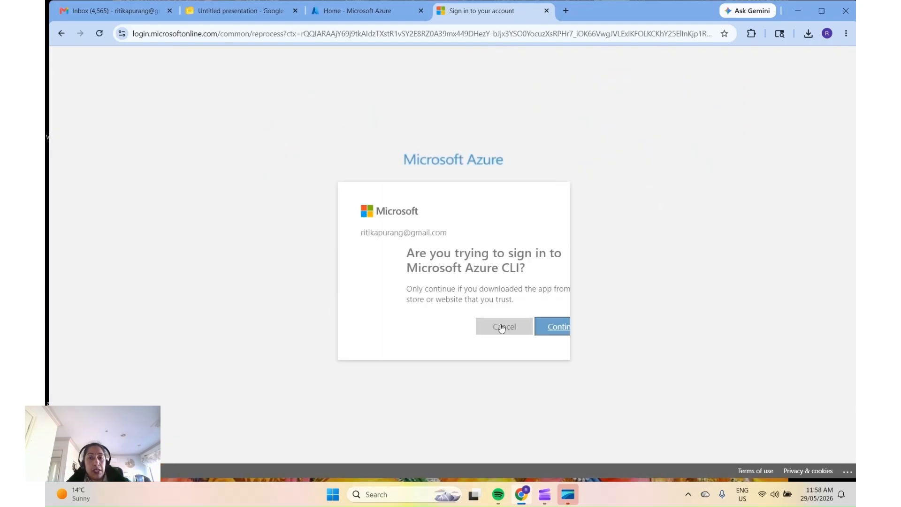
left_click(517, 328)
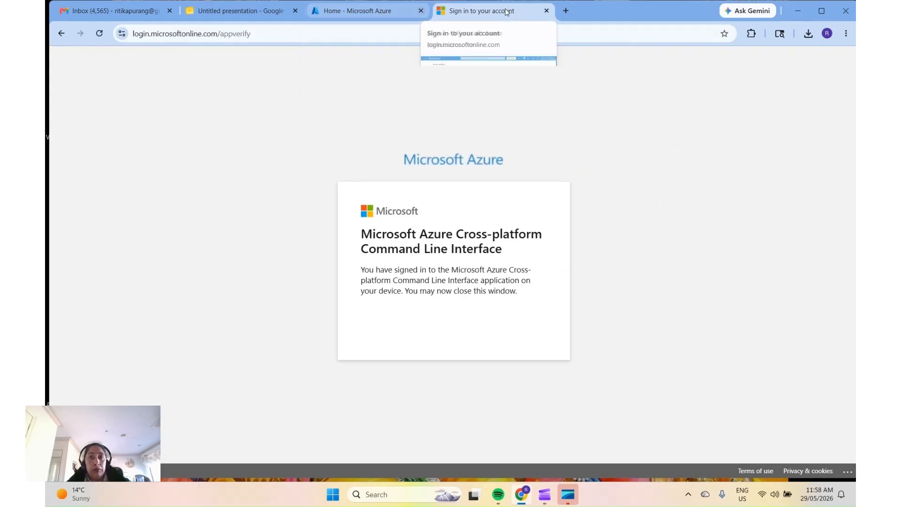
left_click(547, 11)
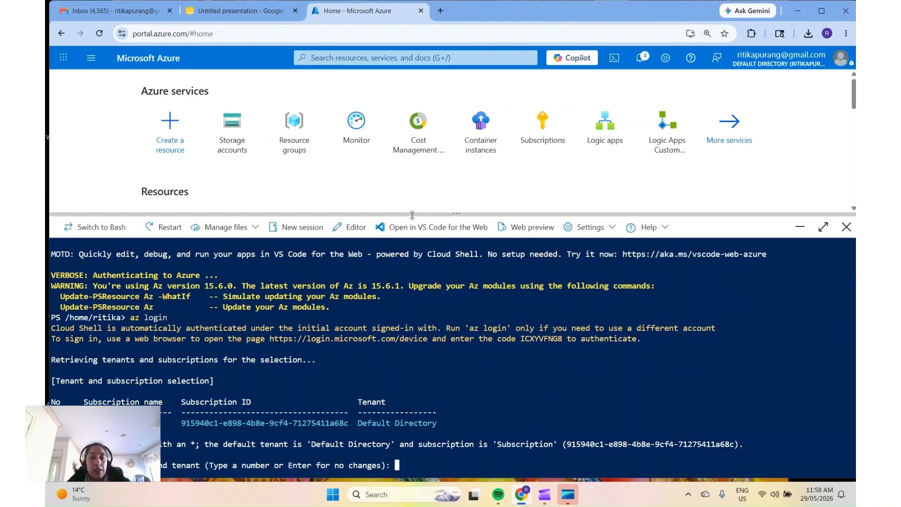
Enlarge the Cloud Shell pane and choose subscription 1 at the tenant and subscription selection.
left_click_drag(413, 216, 409, 130)
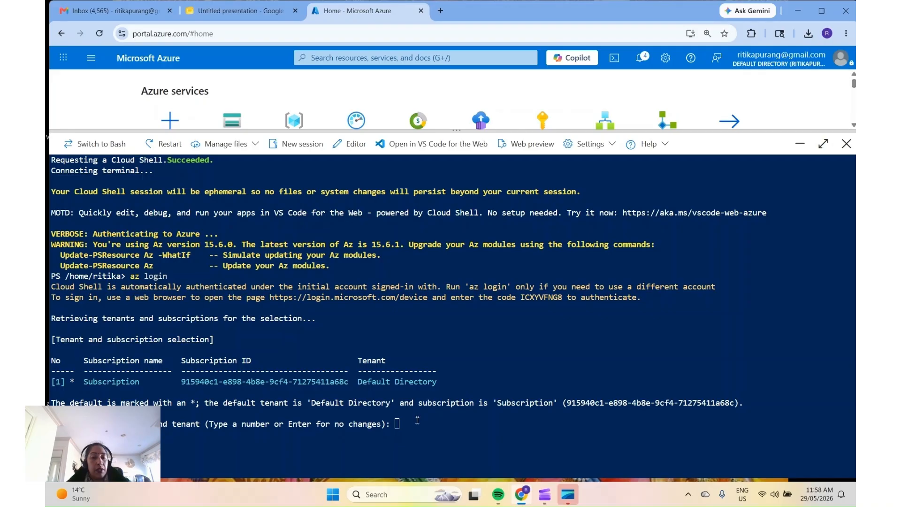
type("1")
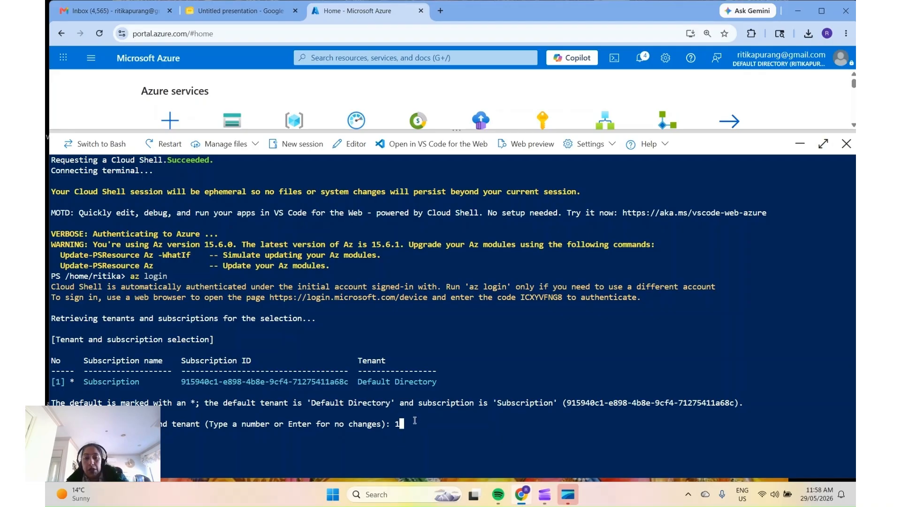
key("Return")
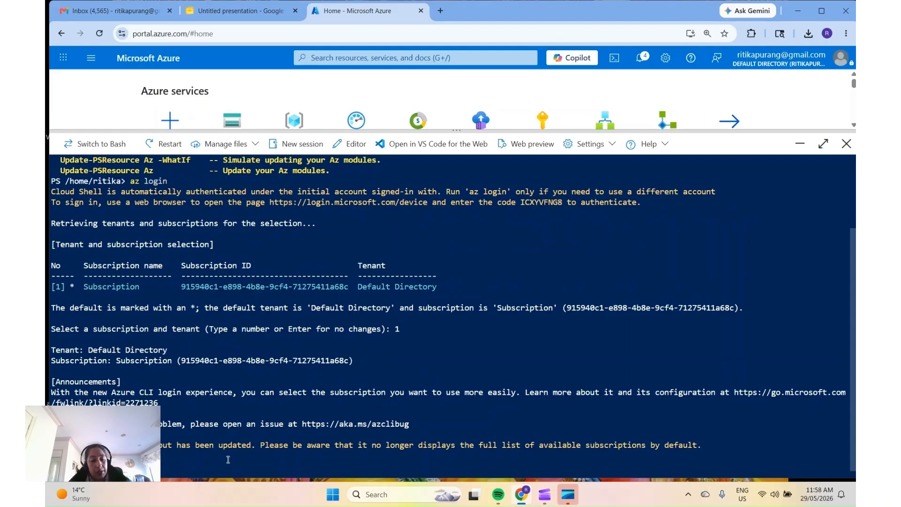
Discard any pending input at the PowerShell prompt and clear the terminal screen.
key("ctrl+v")
key("Escape")
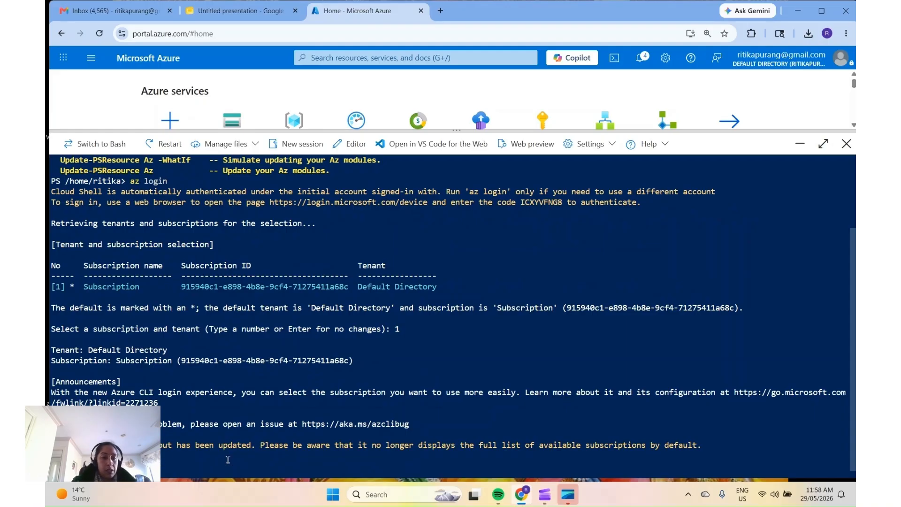
key("ctrl+v")
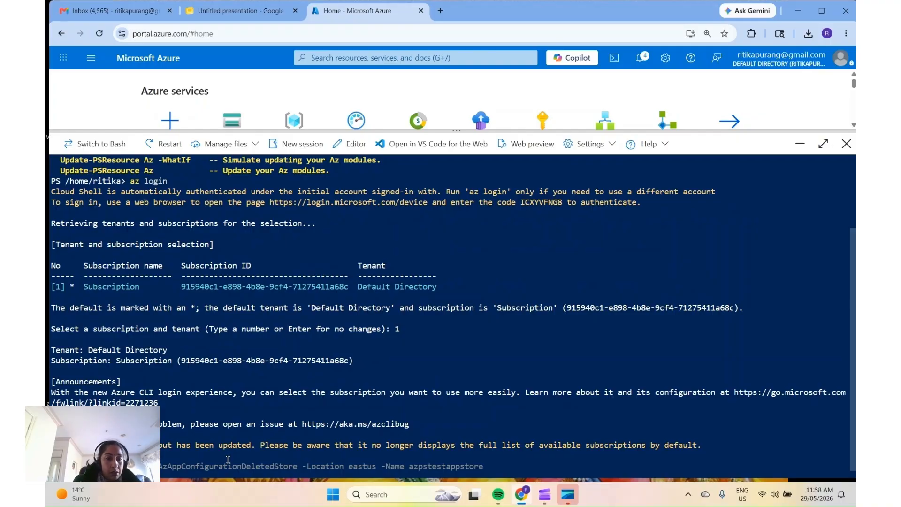
key("Escape")
key("ctrl+l")
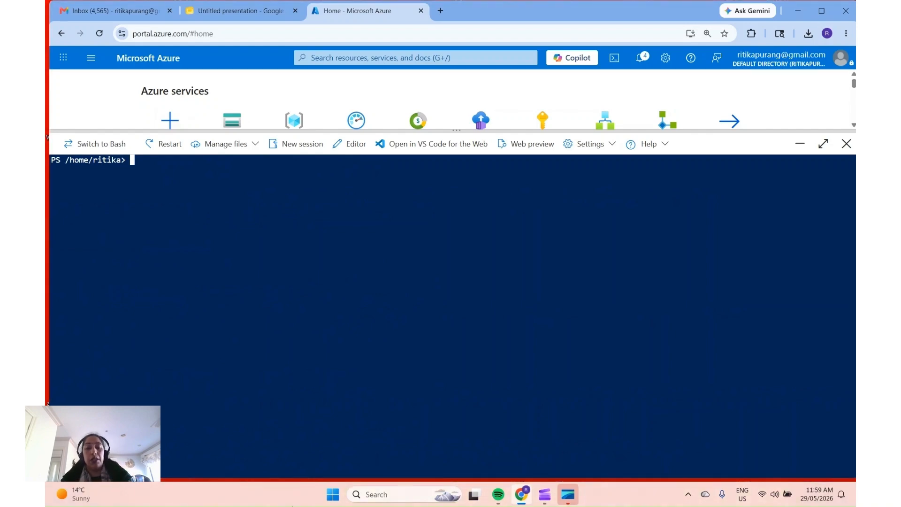
Switch to the Google Slides presentation and examine the az storage account create command on slide 7.
left_click(239, 12)
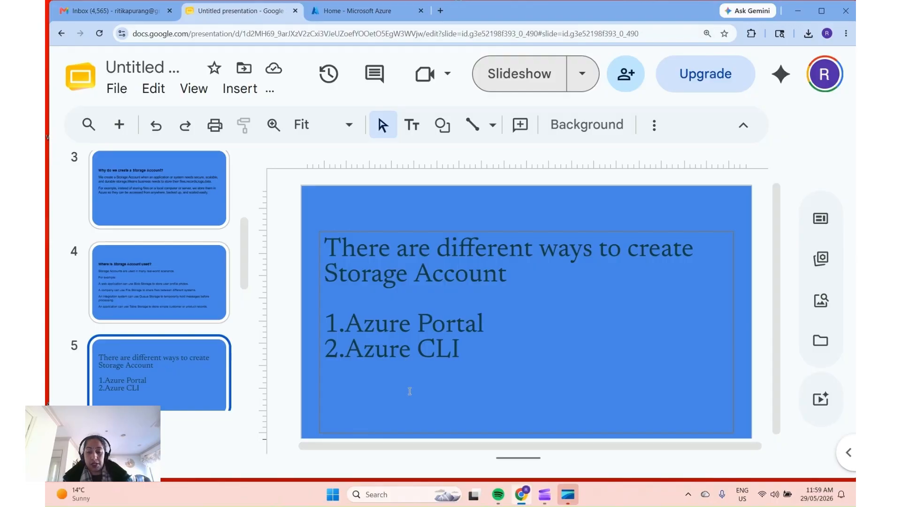
left_click(498, 327)
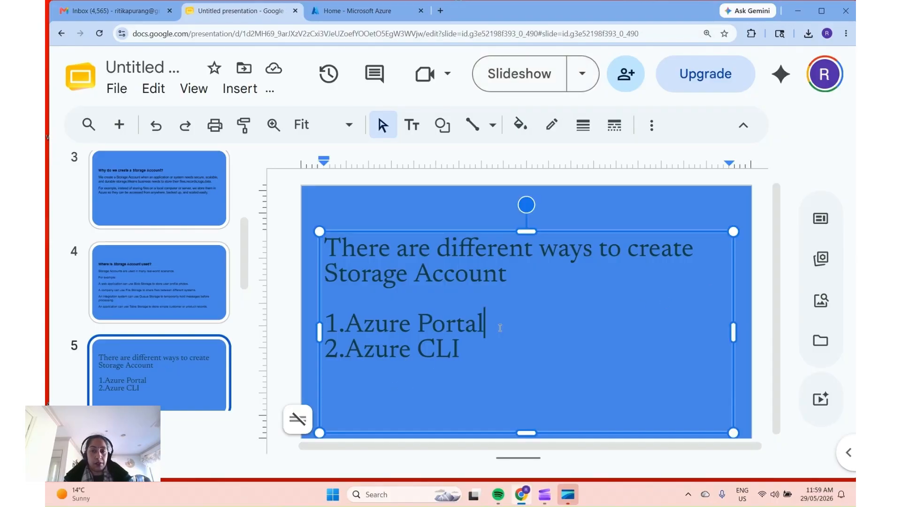
scroll(152, 393, "down", 4)
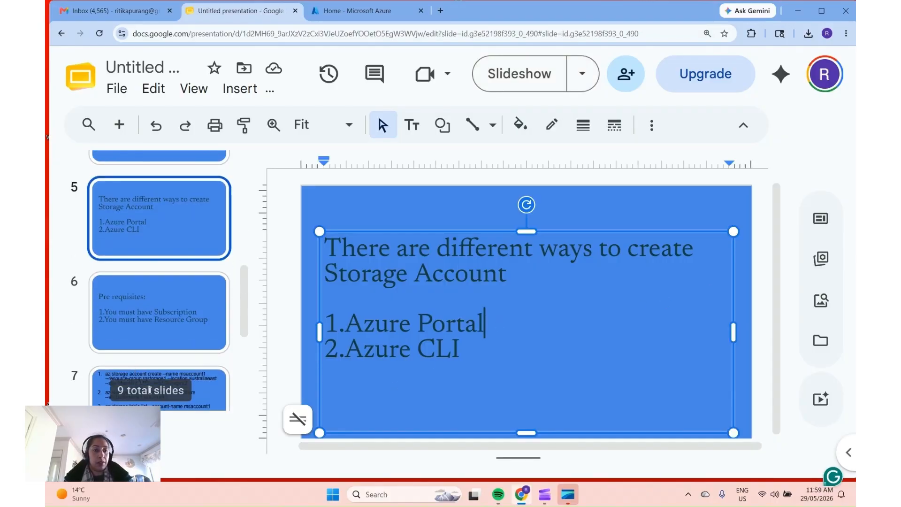
left_click(178, 385)
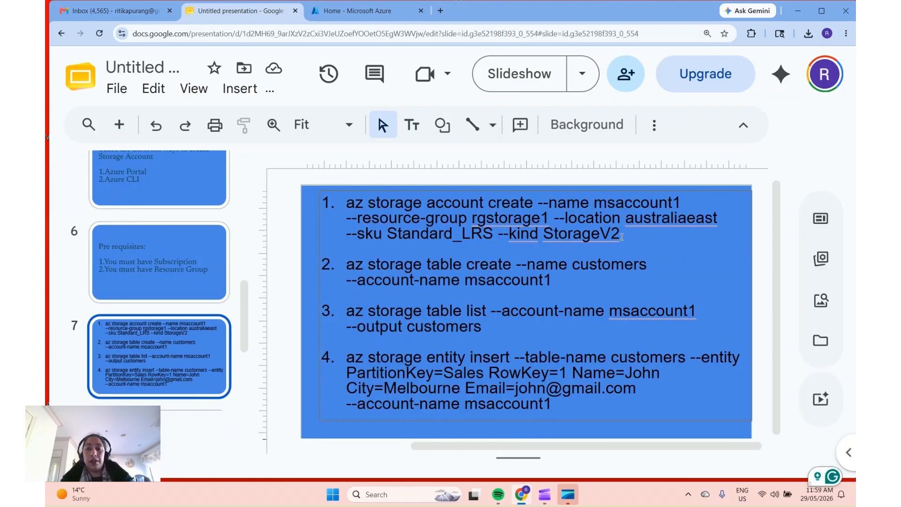
left_click(632, 235)
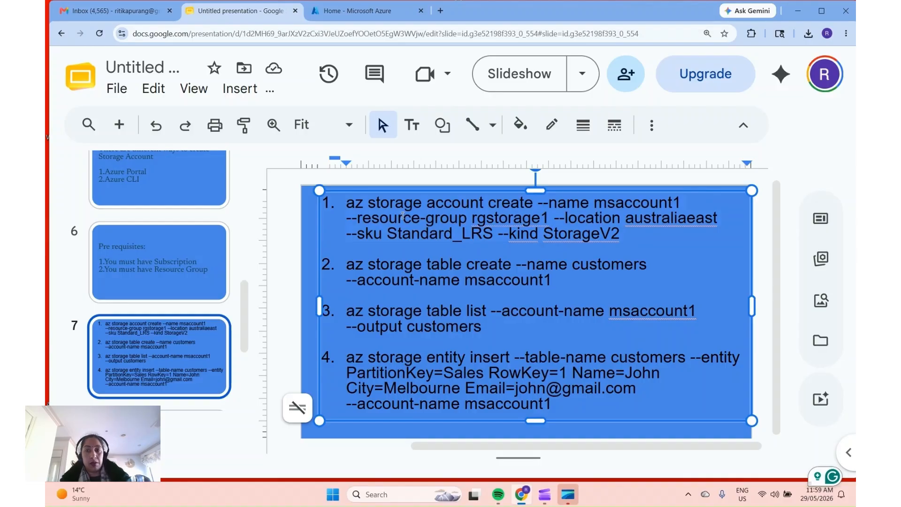
Back in Cloud Shell, run az storage account create --name msaccount1 --resource-group rgstorage1 --location australiaeast --sku Standard_LRS --kind StorageV2.
left_click(348, 14)
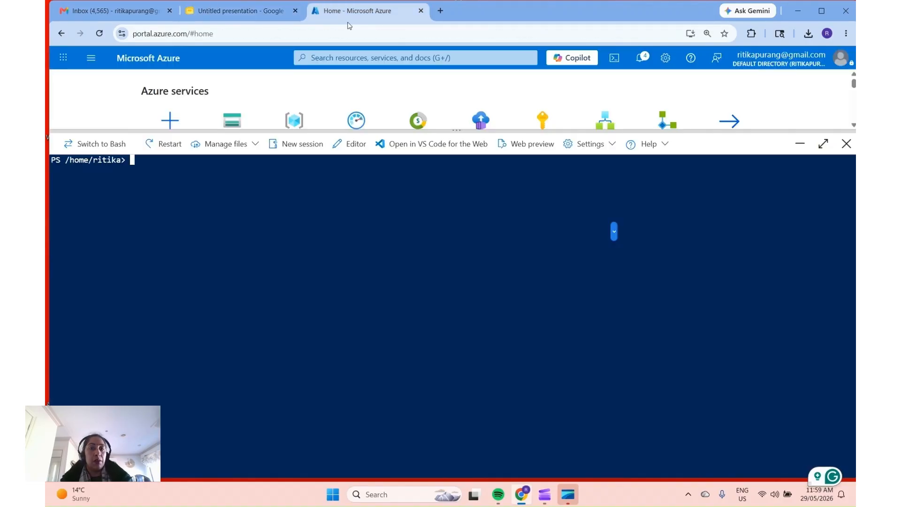
type("az storage account create --name msaccount1 --resource-group rgstorage1 --location australiaeast --sku Standard_LRS --kind StorageV2")
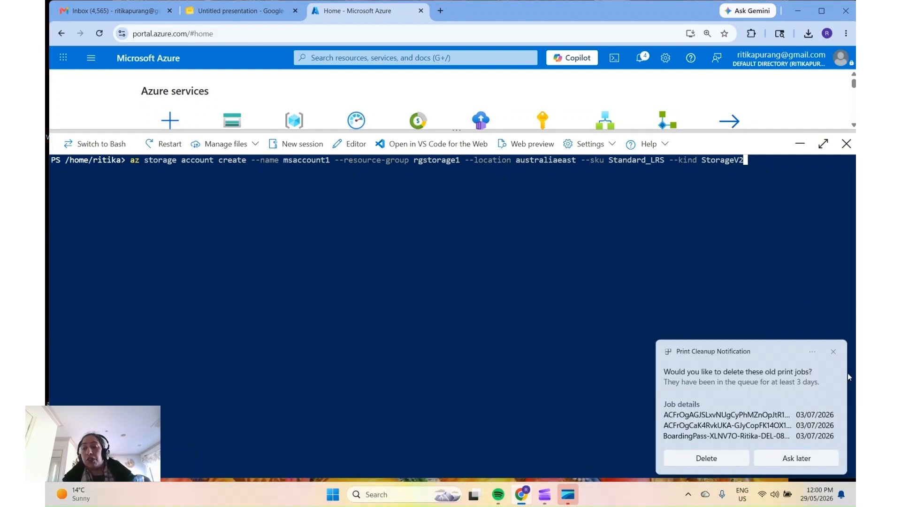
left_click(833, 351)
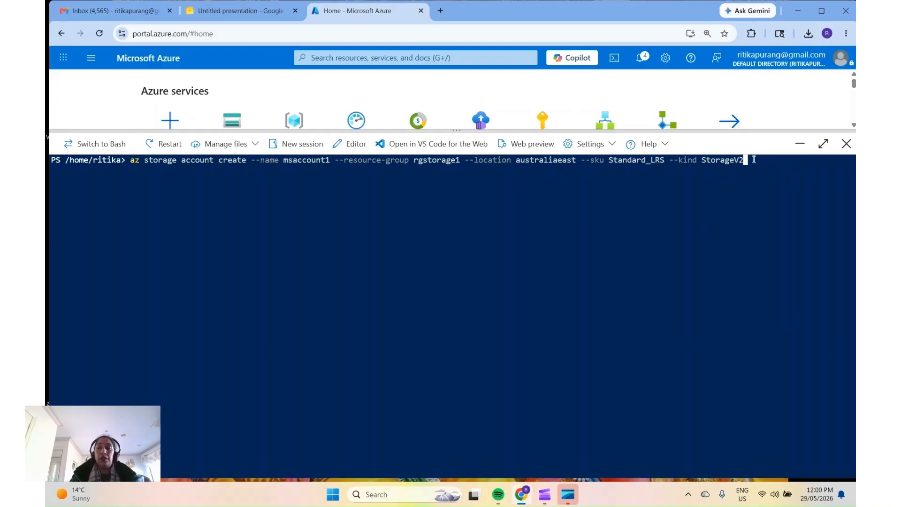
key("Return")
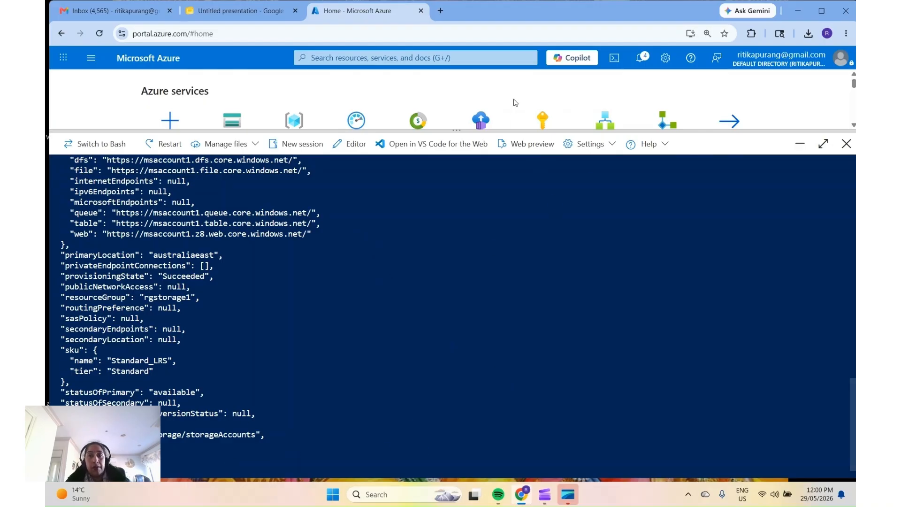
Shrink the Cloud Shell pane and open the portal dashboard to check its All resources list for msaccount1.
left_click_drag(513, 132, 467, 362)
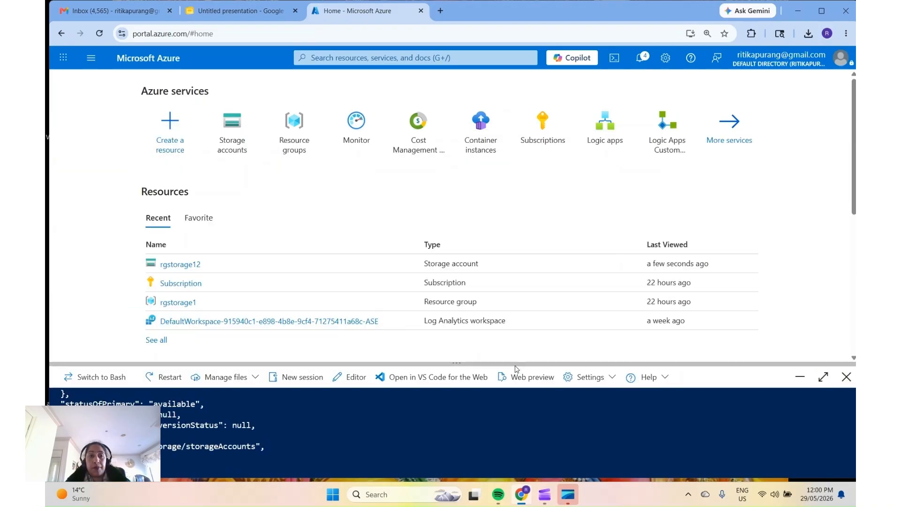
left_click(91, 58)
left_click(85, 104)
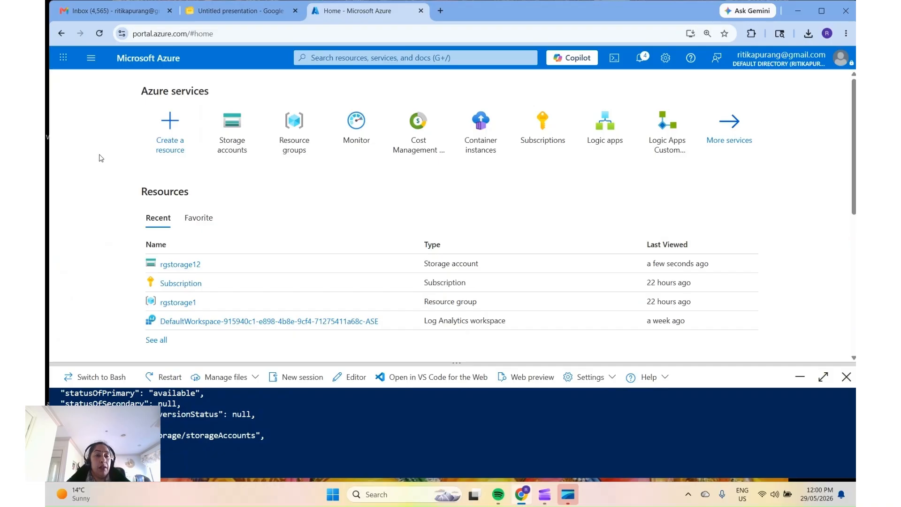
left_click(91, 58)
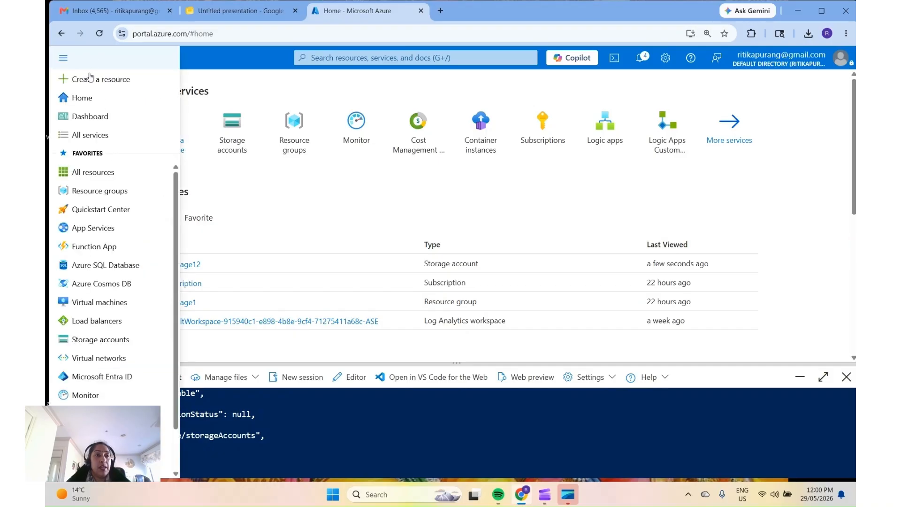
left_click(89, 118)
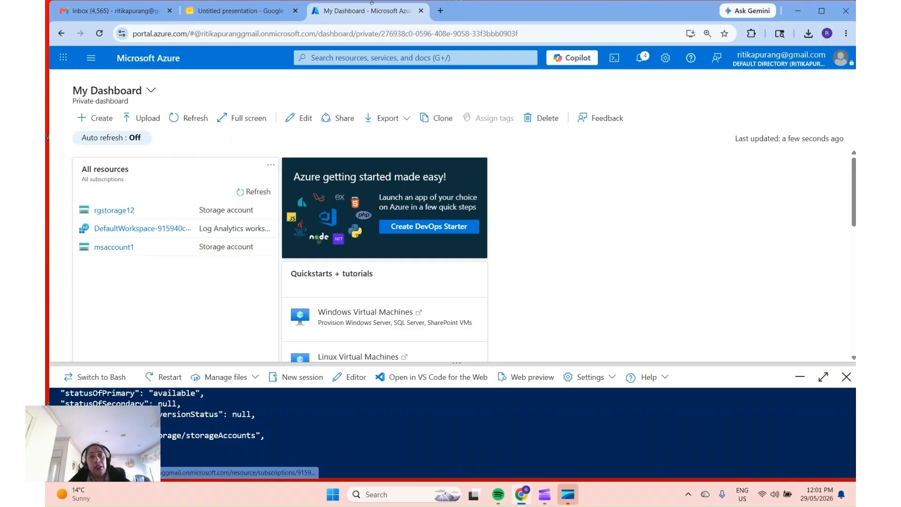
scroll(274, 236, "down", 1)
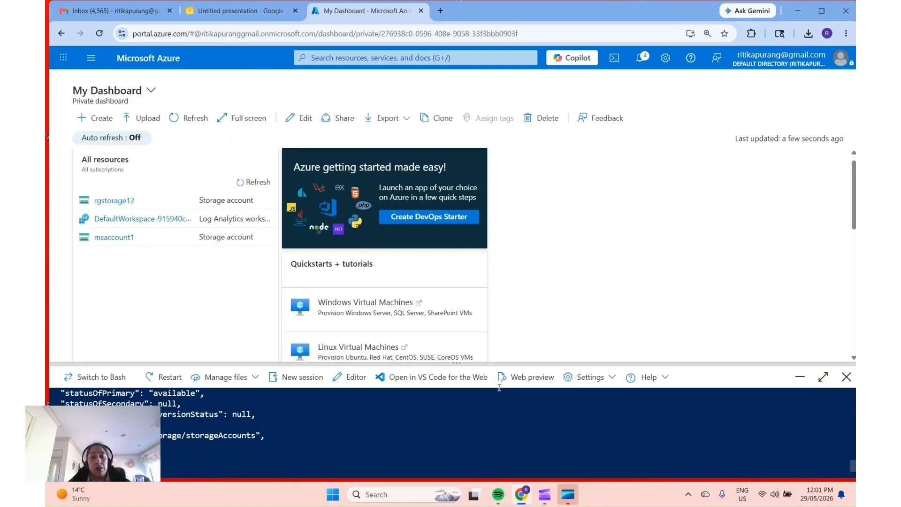
Enlarge the Cloud Shell pane, copy command 2 from slide 7, and run az storage table create --name customers --account-name msaccount1.
left_click_drag(506, 363, 482, 138)
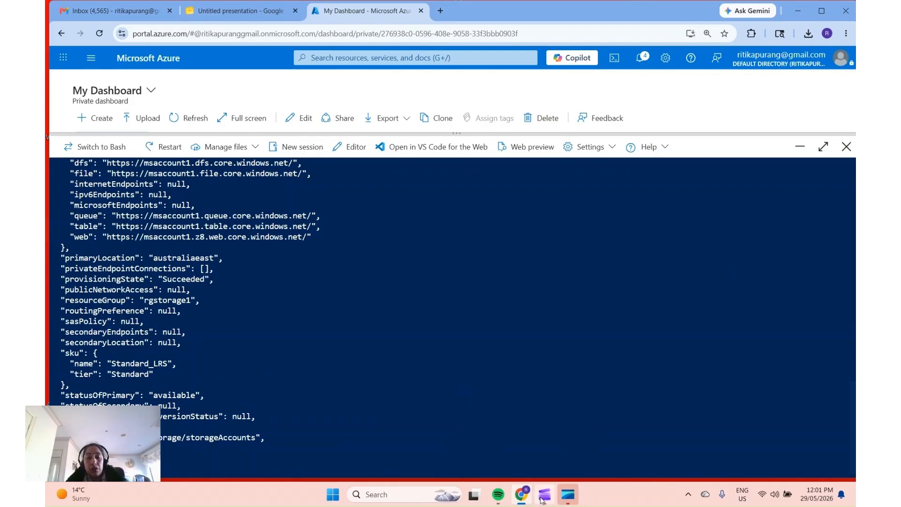
mouse_move(538, 501)
key("ctrl+shift+Tab")
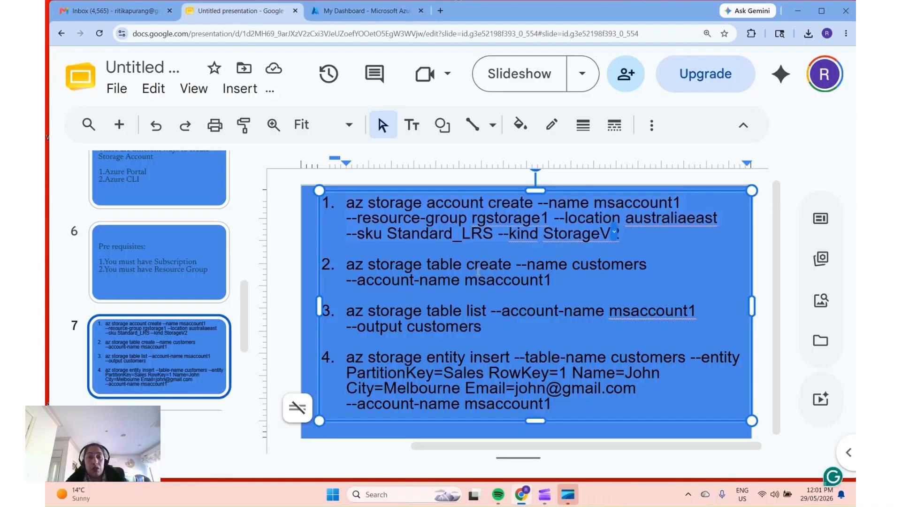
left_click(561, 281)
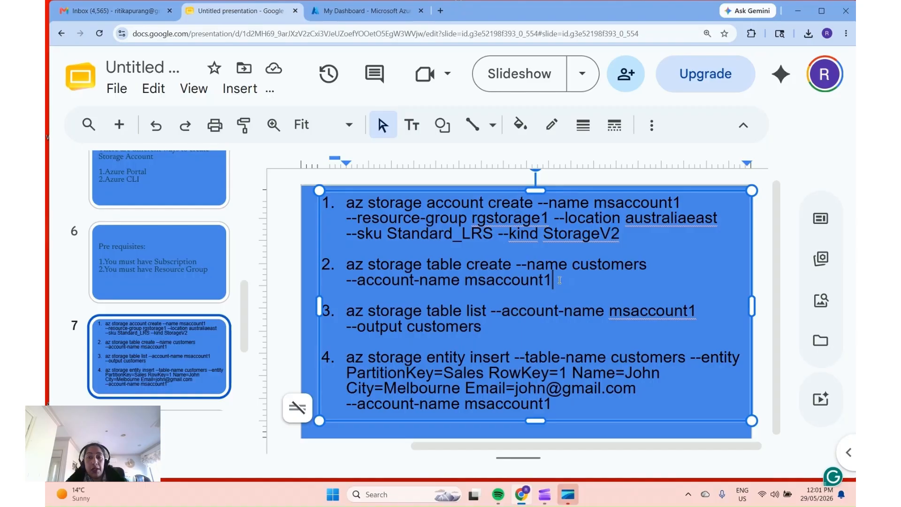
left_click_drag(554, 280, 338, 261)
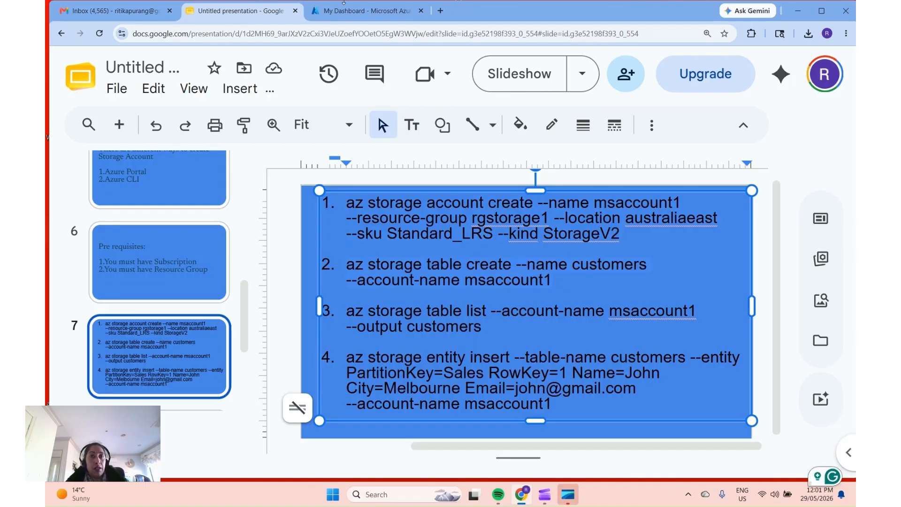
left_click(348, 9)
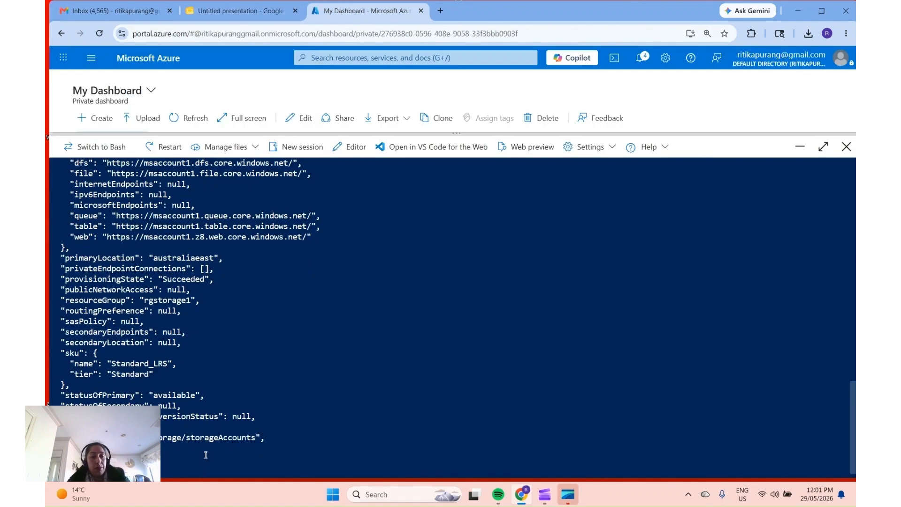
key("ctrl+v")
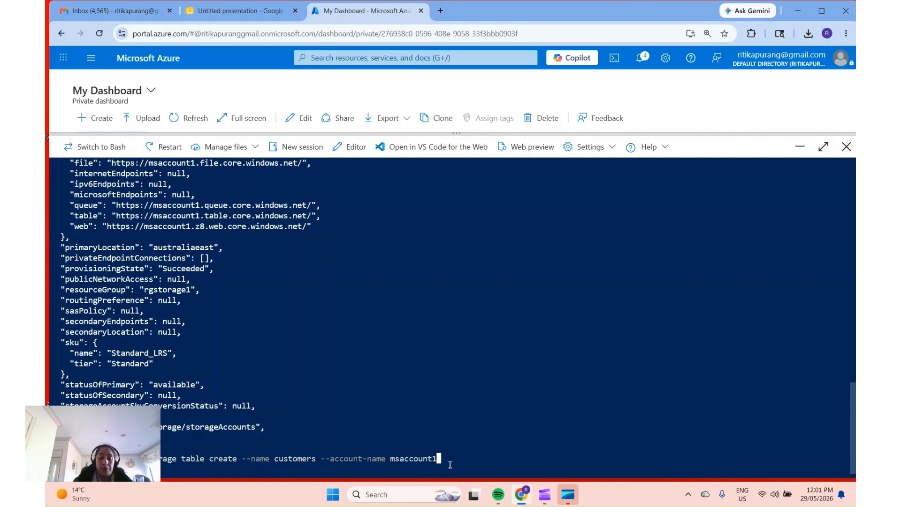
key("Return")
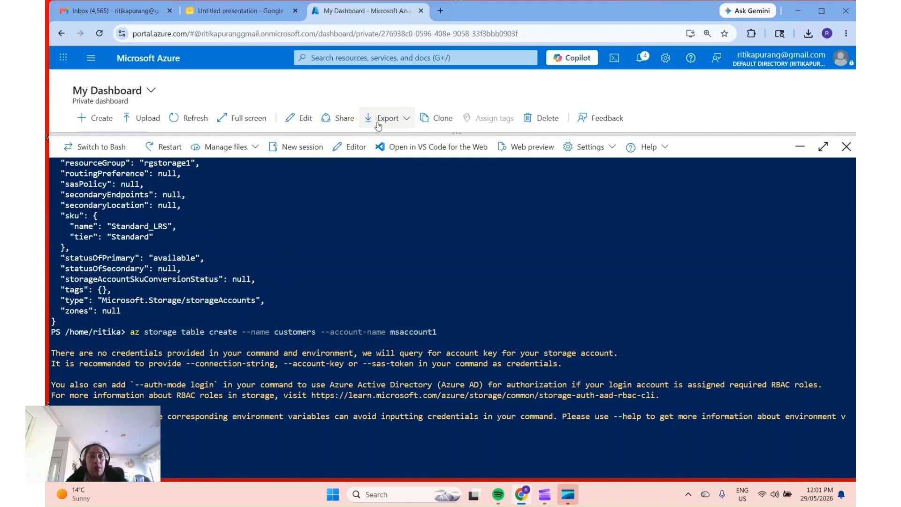
Take command 3 from slide 7 and try az storage table list --account-name msaccount1 --output customers in Cloud Shell.
left_click(223, 10)
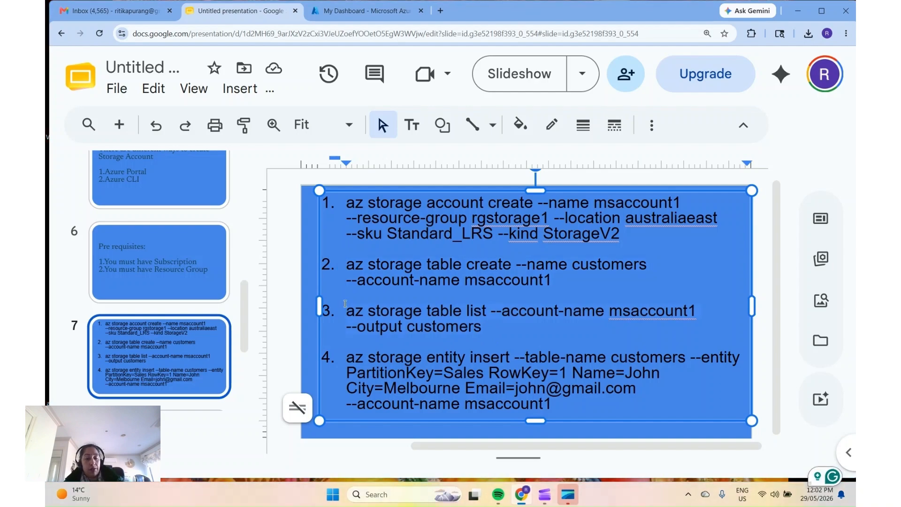
left_click(366, 10)
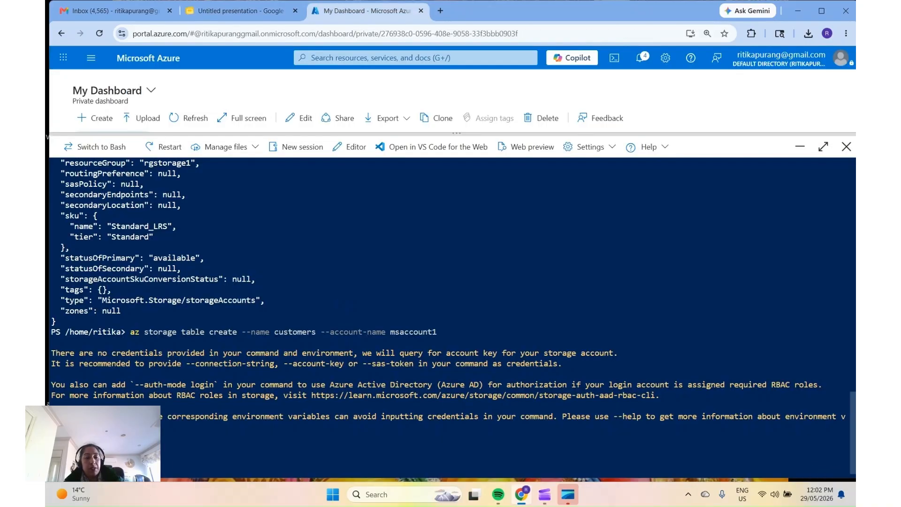
type("az storage table list --account-name msaccount1 --output customers")
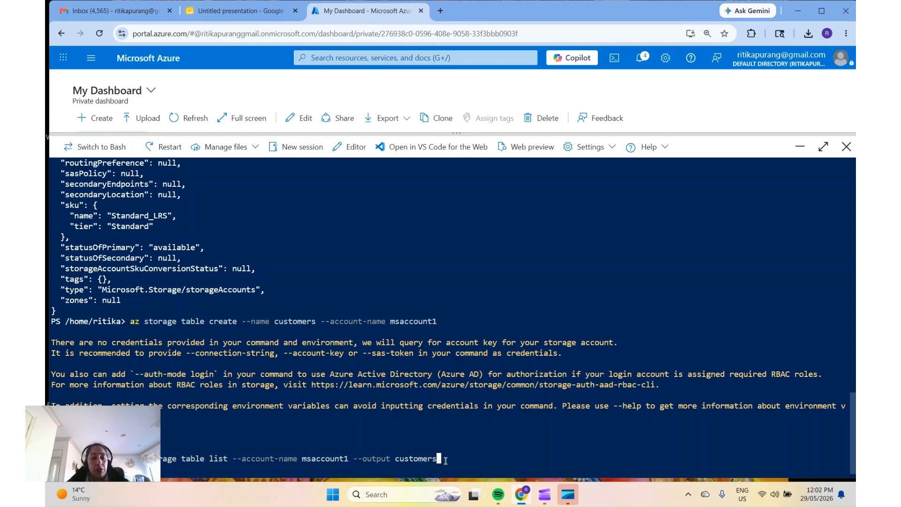
key("Return")
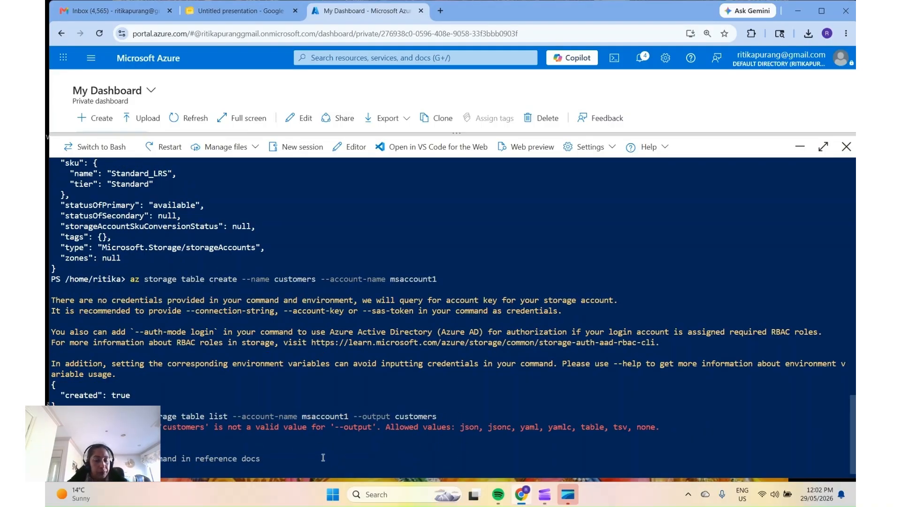
Review commands 3 and 4 on slide 7, then shrink the Cloud Shell pane and open the Tables list of msaccount1 in the portal.
left_click(238, 11)
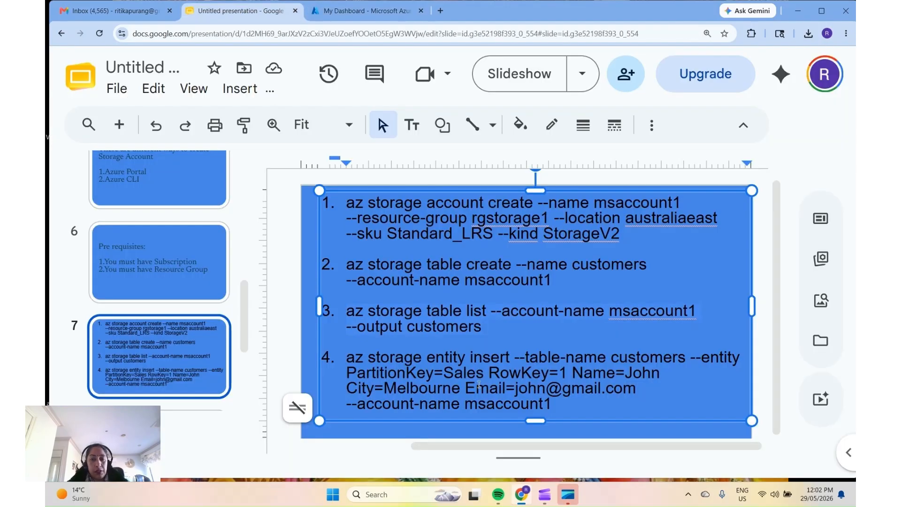
left_click(461, 330)
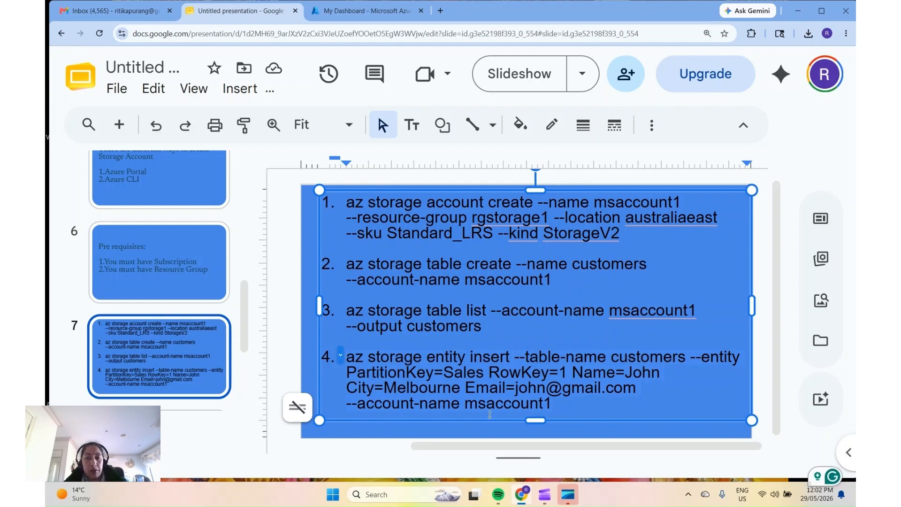
left_click(362, 13)
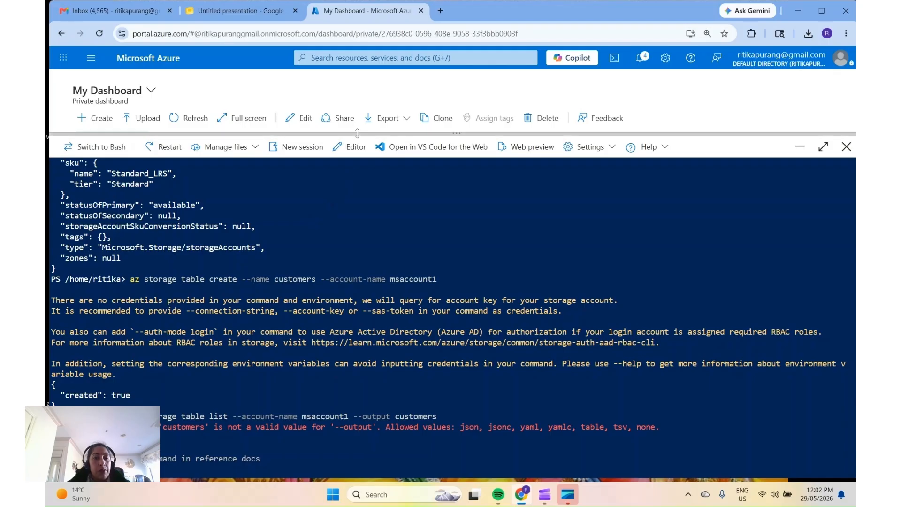
left_click_drag(357, 134, 348, 379)
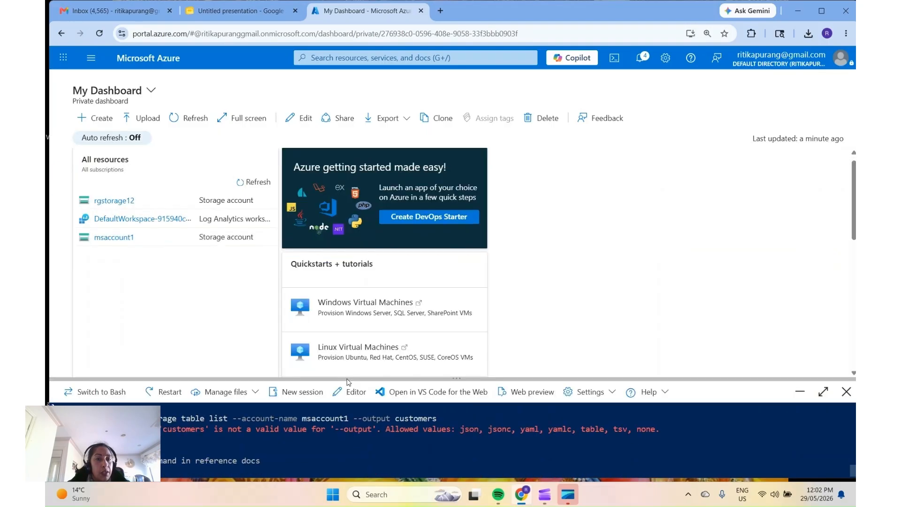
left_click(115, 237)
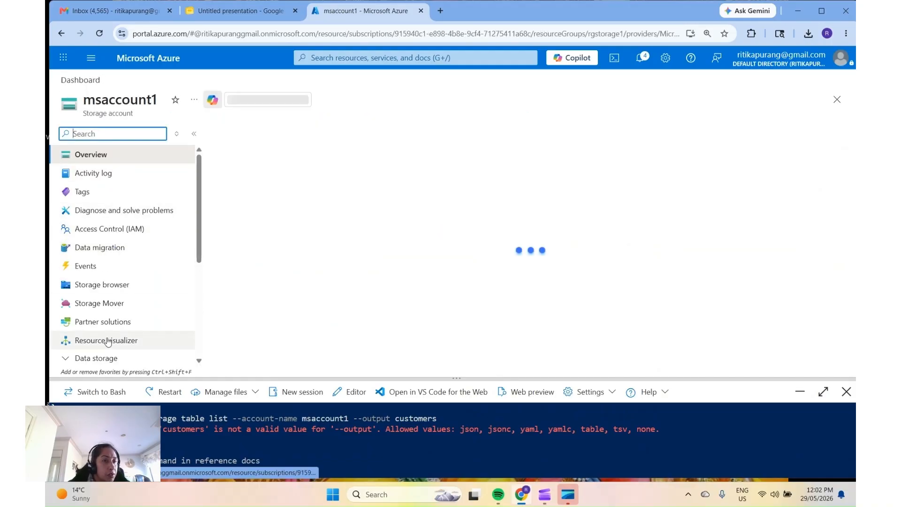
scroll(70, 328, "down", 3)
left_click(107, 278)
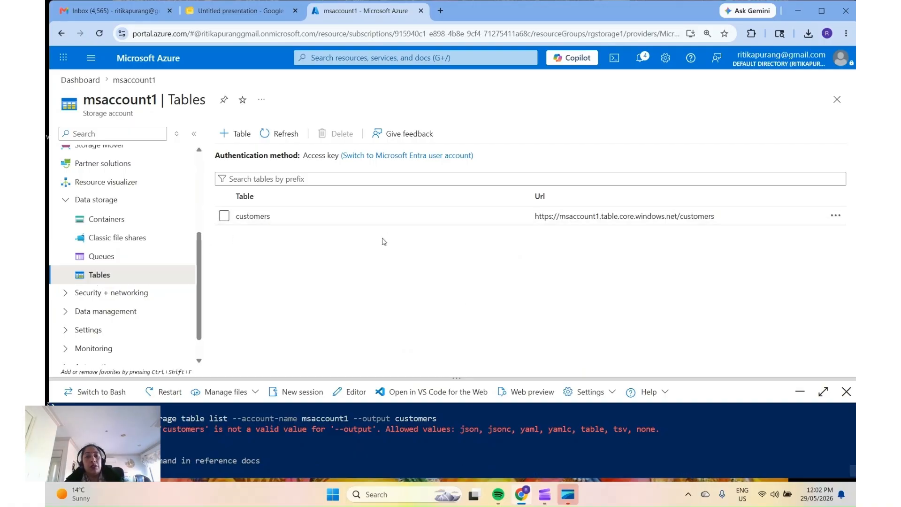
Copy the table name customers from the portal's Tables list and paste it in place of the --output value in command 3 on slide 7.
left_click_drag(270, 216, 235, 218)
key("ctrl+c")
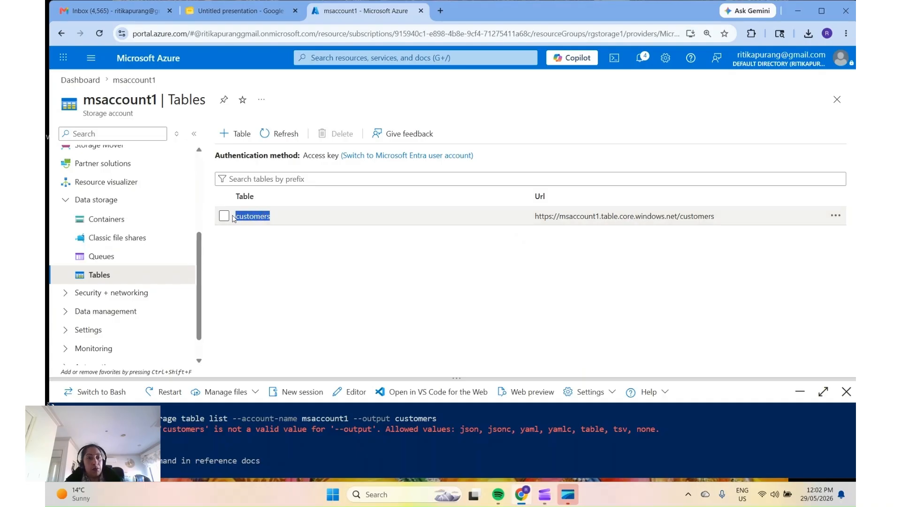
left_click(275, 5)
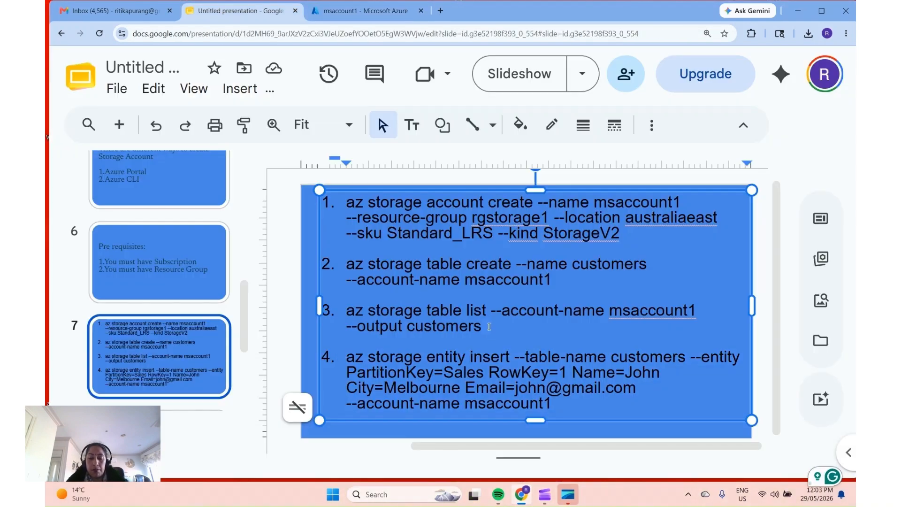
key("BackSpace")
key("BackSpace")
key("BackSpace")
key("BackSpace")
key("BackSpace")
key("BackSpace")
key("BackSpace")
key("BackSpace")
key("BackSpace")
key("BackSpace")
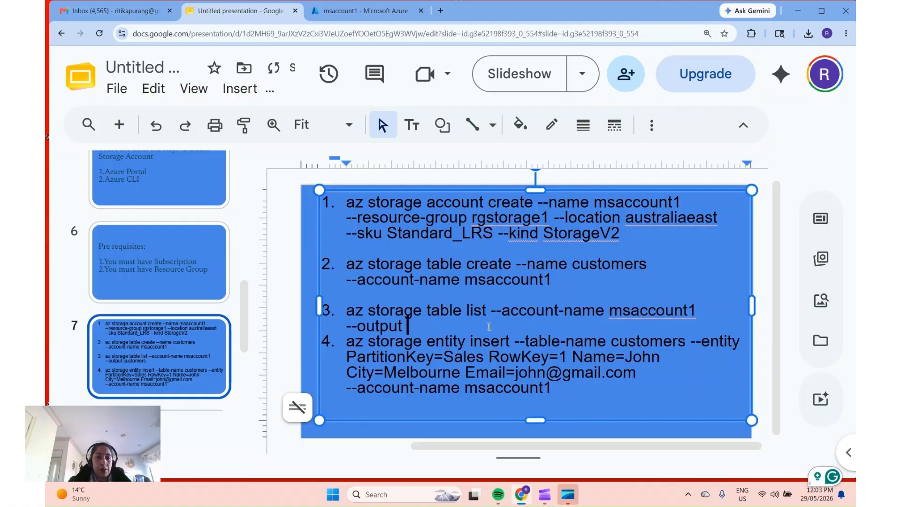
key("ctrl+v")
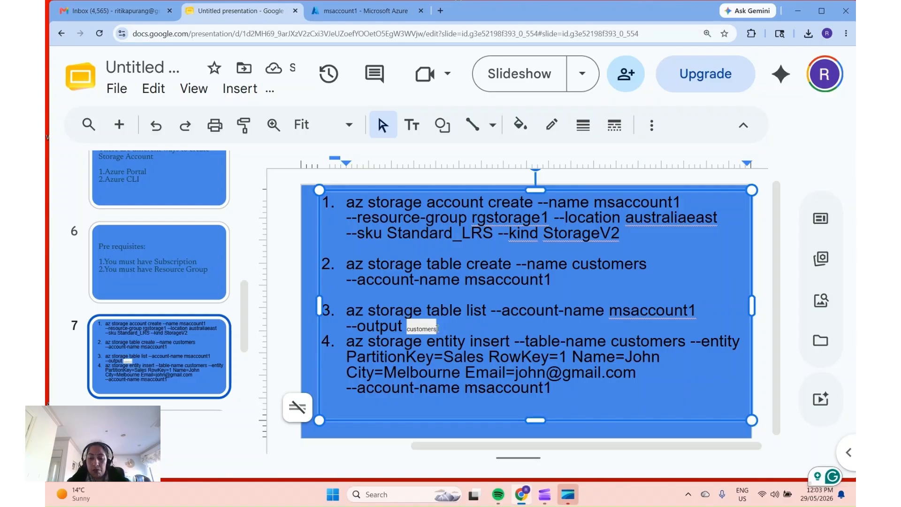
double_click(437, 328)
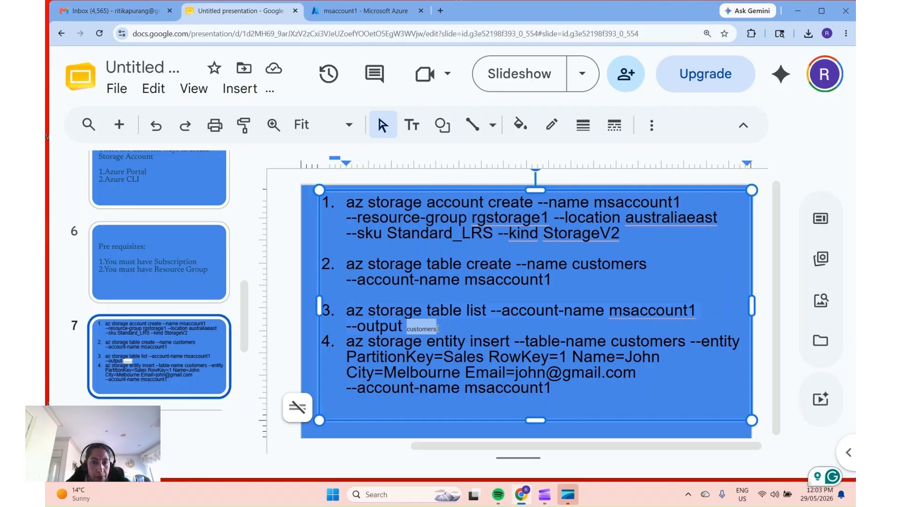
left_click(463, 324)
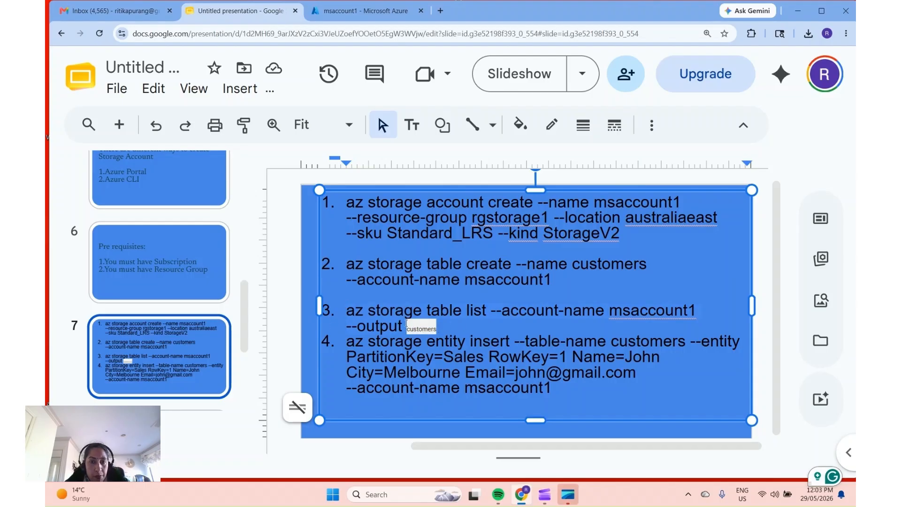
left_click(406, 323)
key("BackSpace")
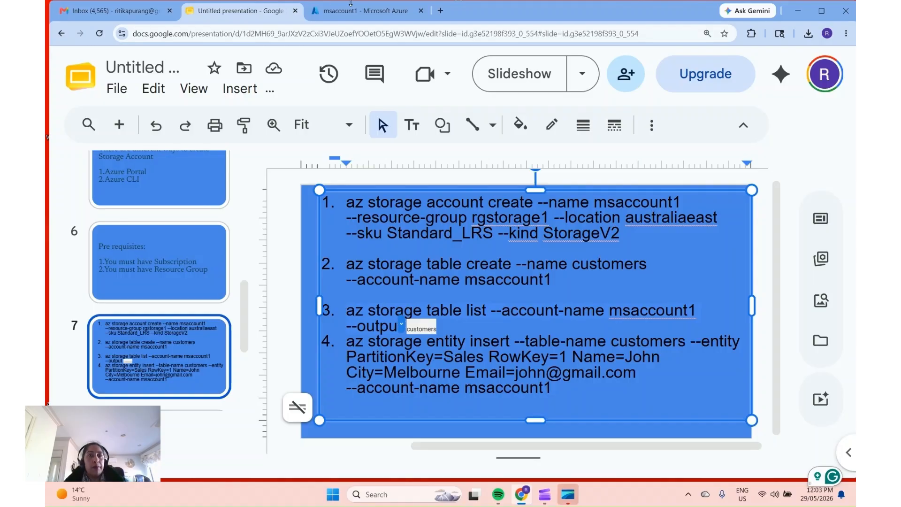
Back in the enlarged Cloud Shell, try az storage table list --account-name msaccount1 --output with the customers value removed.
left_click(353, 11)
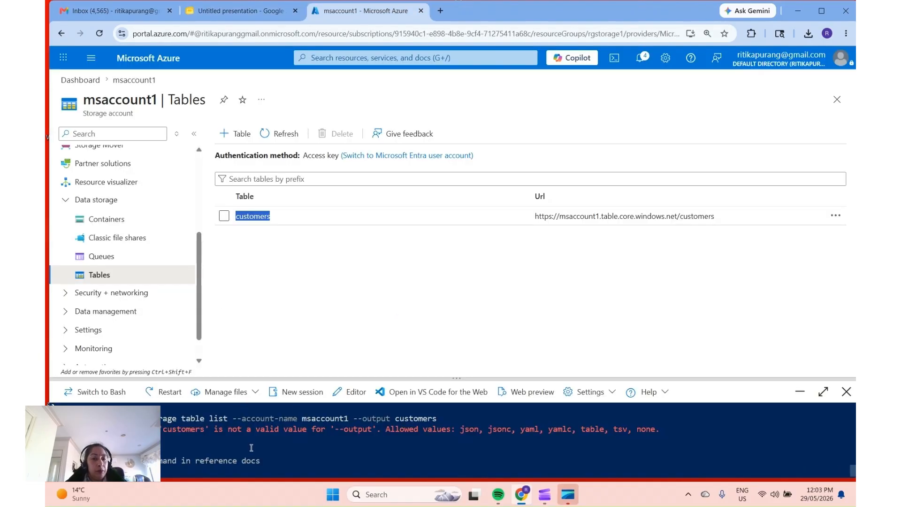
left_click_drag(346, 378, 336, 164)
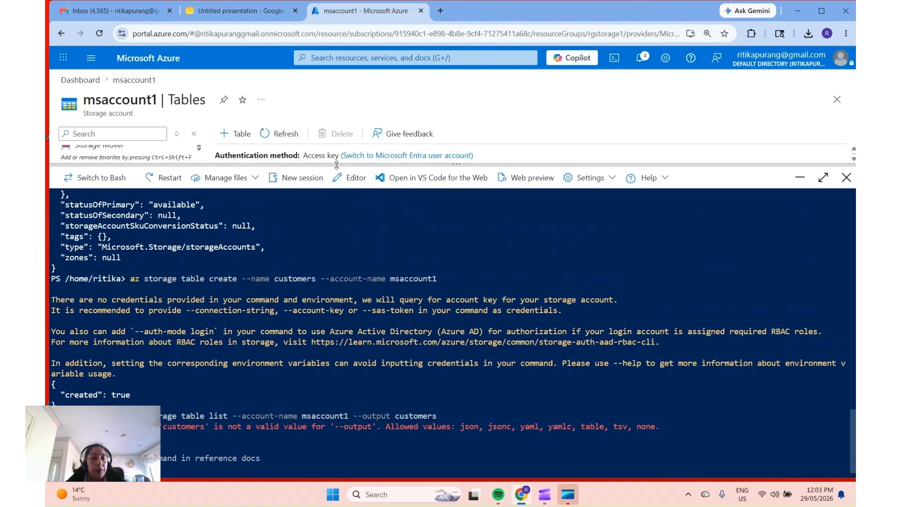
key("Up")
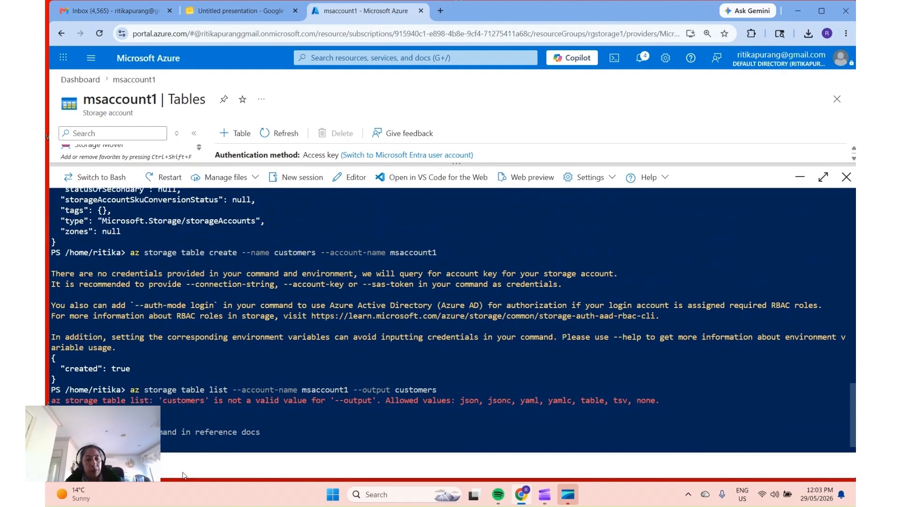
key("ctrl+Left")
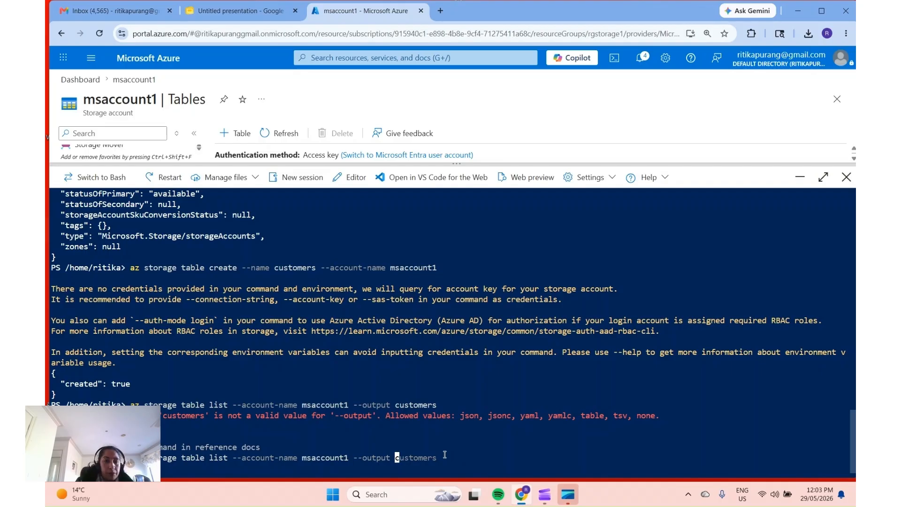
key("ctrl+Delete")
key("Return")
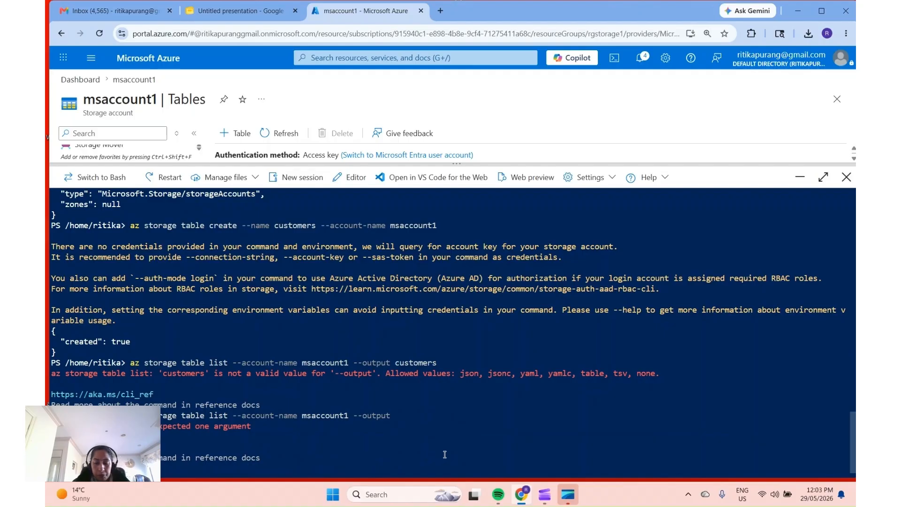
Remove the --output option from the recalled command and run az storage table list --account-name msaccount1.
key("Up")
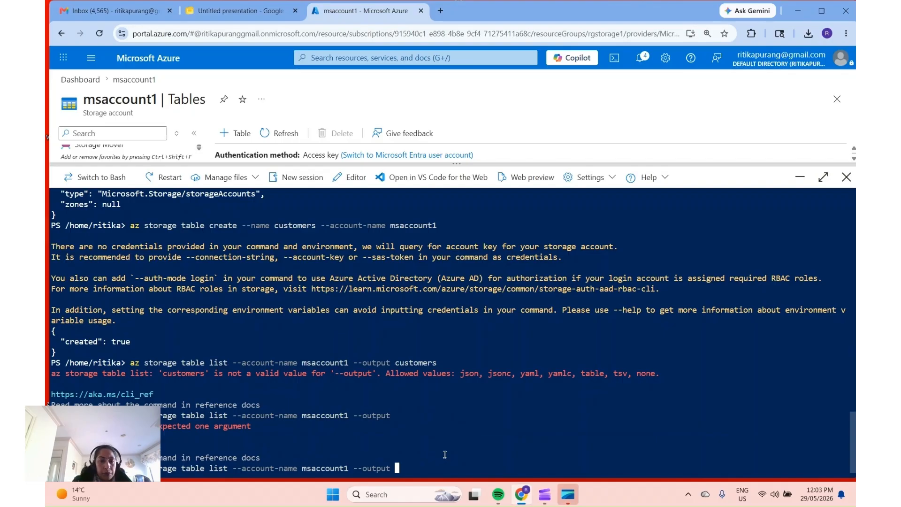
key("Left")
key("Left")
key("Left")
key("Left")
key("Left")
key("Left")
key("Left")
key("Left")
key("Left")
key("Left")
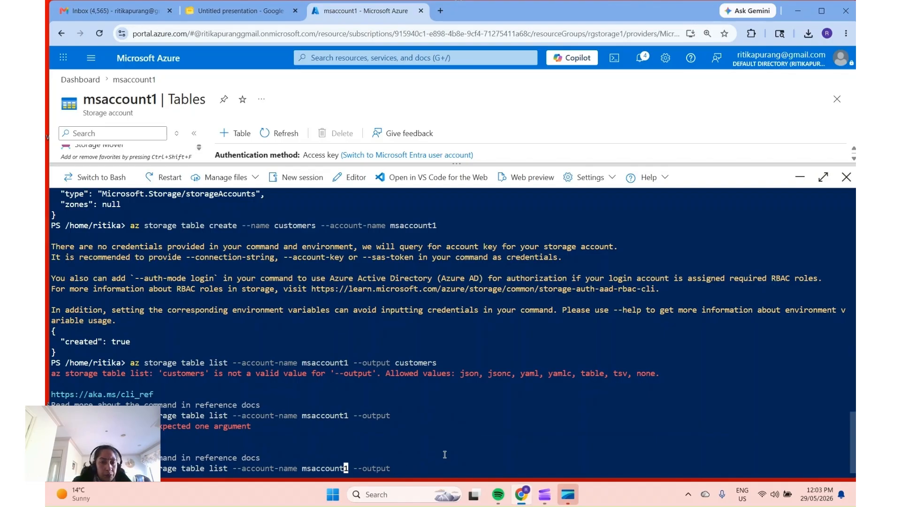
key("End")
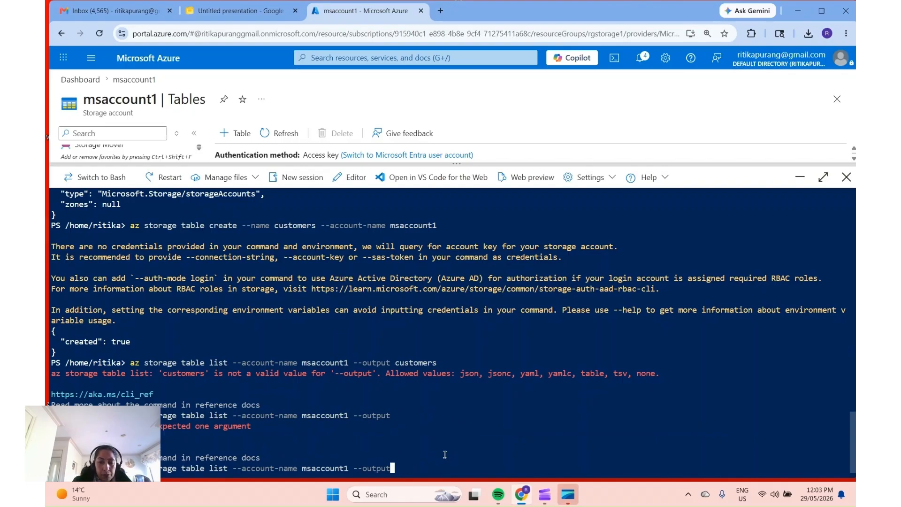
key("Left")
key("Left")
key("Left")
key("Left")
key("Left")
key("Left")
key("Left")
key("Left")
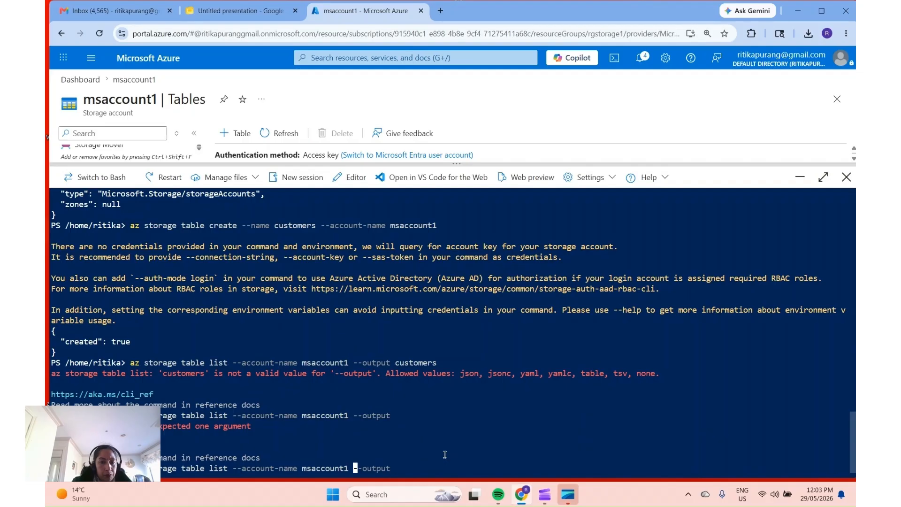
key("Left")
key("Delete")
key("Delete")
key("Delete")
key("Delete")
key("Delete")
key("Delete")
key("Delete")
key("Delete")
key("Delete")
key("Return")
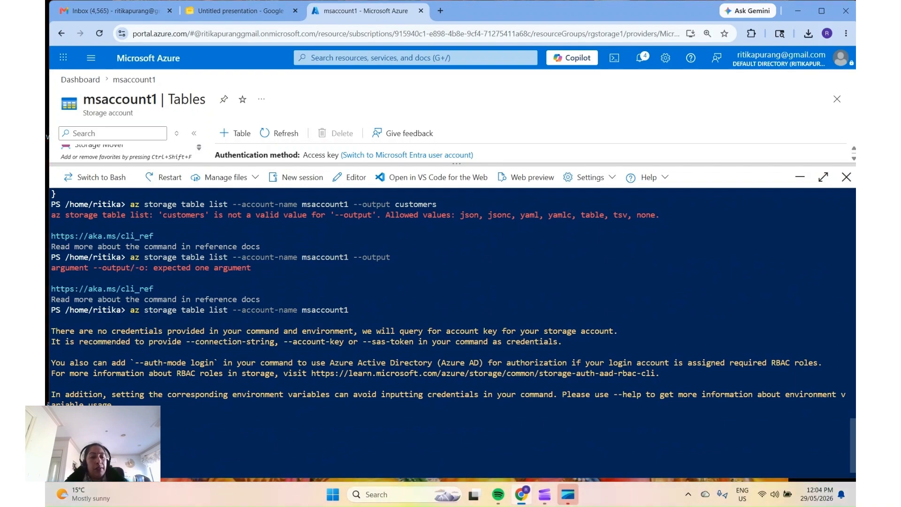
On slide 7 of the Google Slides presentation, remove --output customers from command 3 and leave a blank line before command 4.
left_click(280, 10)
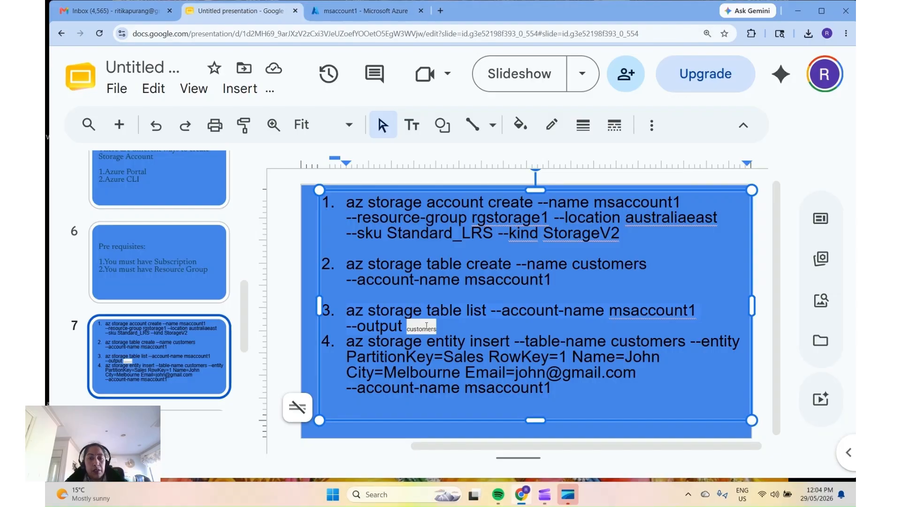
key("BackSpace")
key("BackSpace")
key("BackSpace")
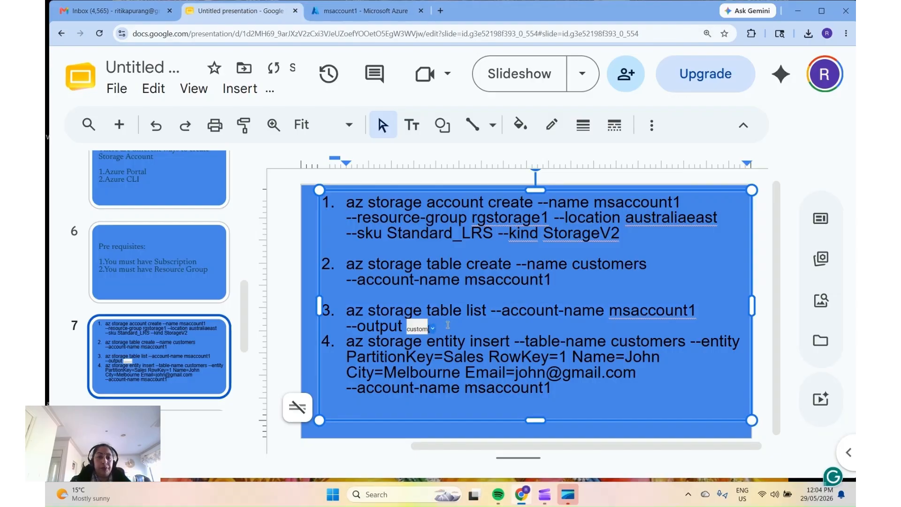
key("BackSpace")
key("BackSpace")
key("BackSpace")
key("BackSpace")
key("BackSpace")
key("BackSpace")
key("BackSpace")
key("BackSpace")
key("BackSpace")
key("BackSpace")
key("BackSpace")
key("BackSpace")
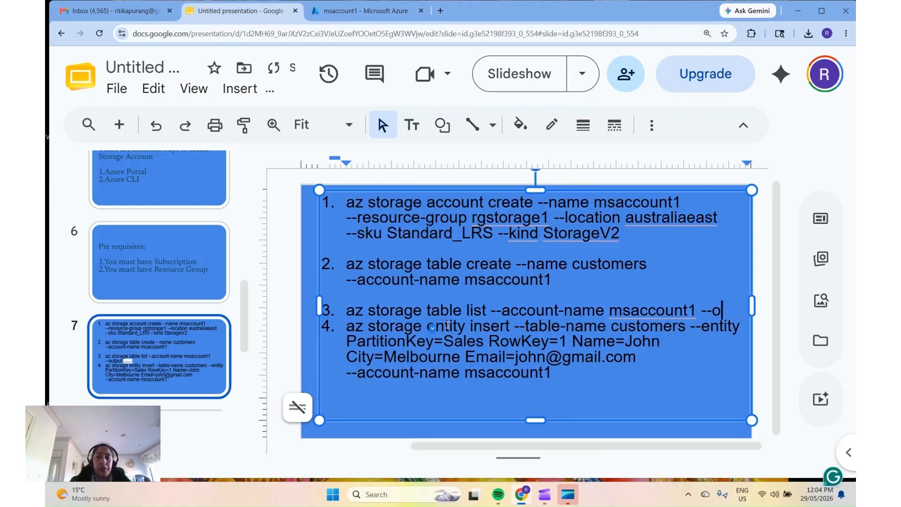
key("BackSpace")
key("BackSpace")
key("BackSpace")
key("Return")
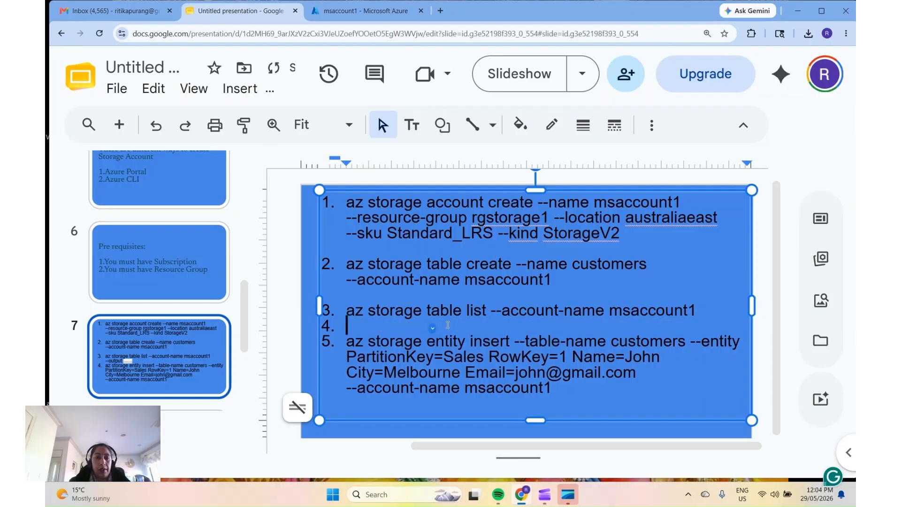
key("BackSpace")
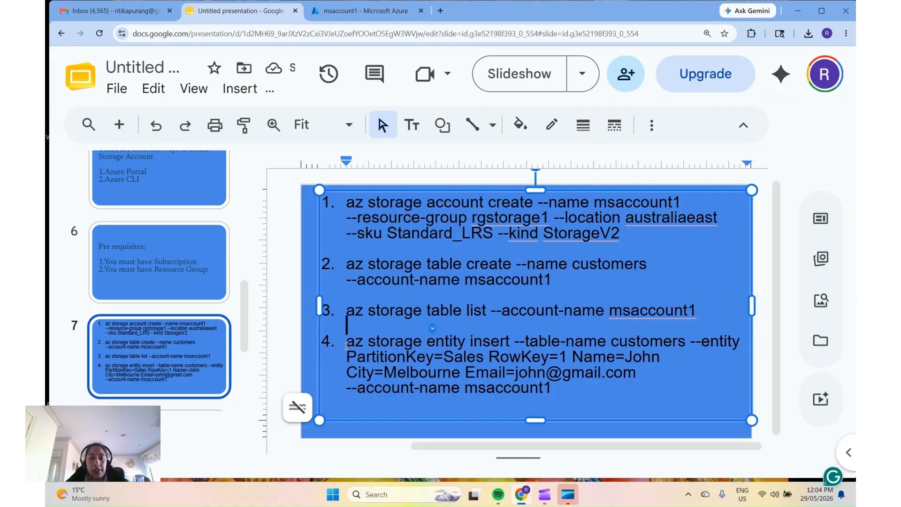
Run command 4 from slide 7 in Cloud Shell, inserting an entity with PartitionKey=Sales, RowKey=1, City=Melbourne and the contact's name and e-mail into customers.
left_click(346, 346)
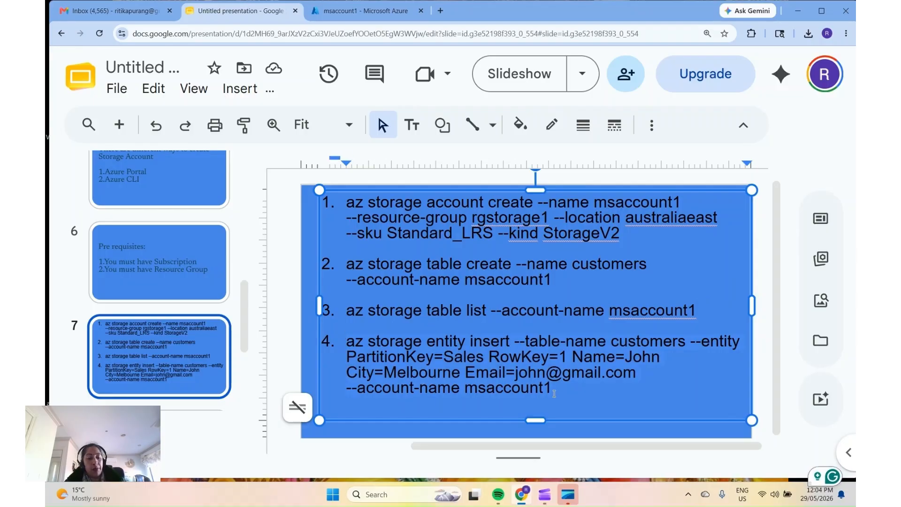
left_click(332, 12)
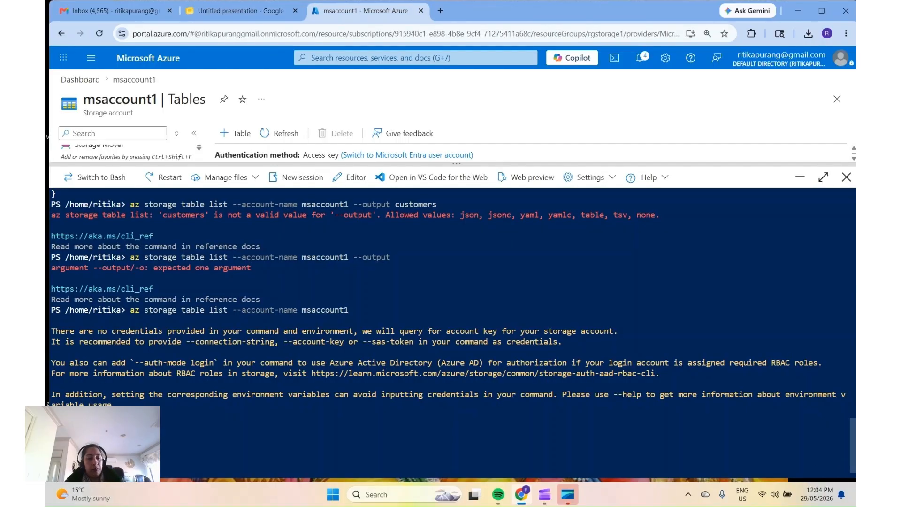
key("ctrl+v")
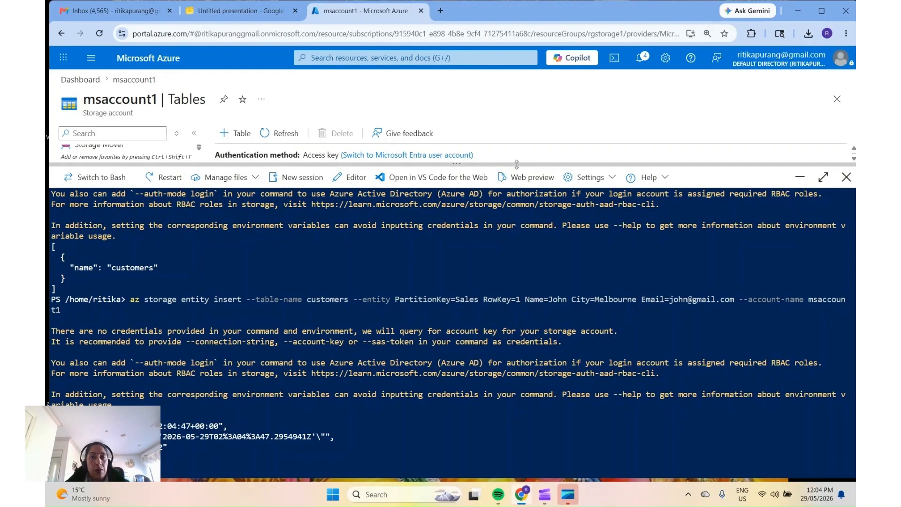
Shrink the Cloud Shell pane, open the customers table in msaccount1's Storage browser and examine all columns of the inserted entity.
left_click_drag(514, 166, 508, 421)
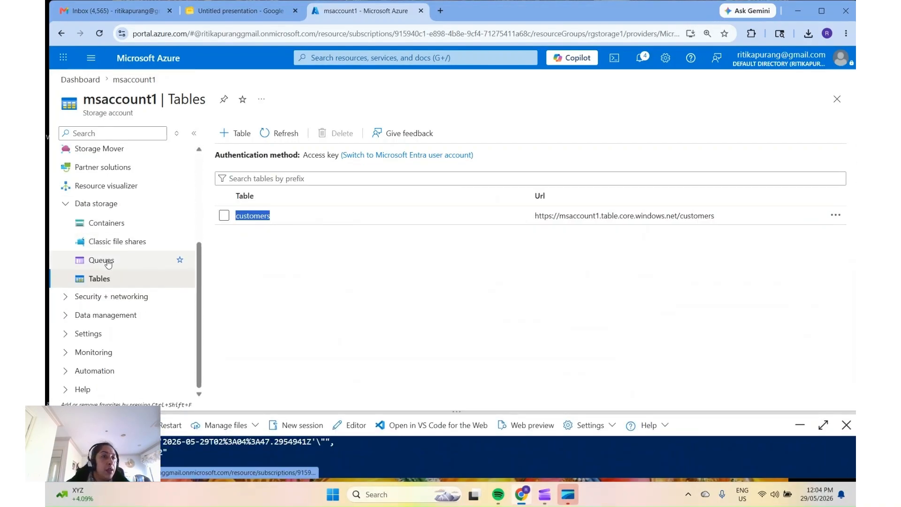
scroll(109, 255, "up", 3)
left_click(106, 236)
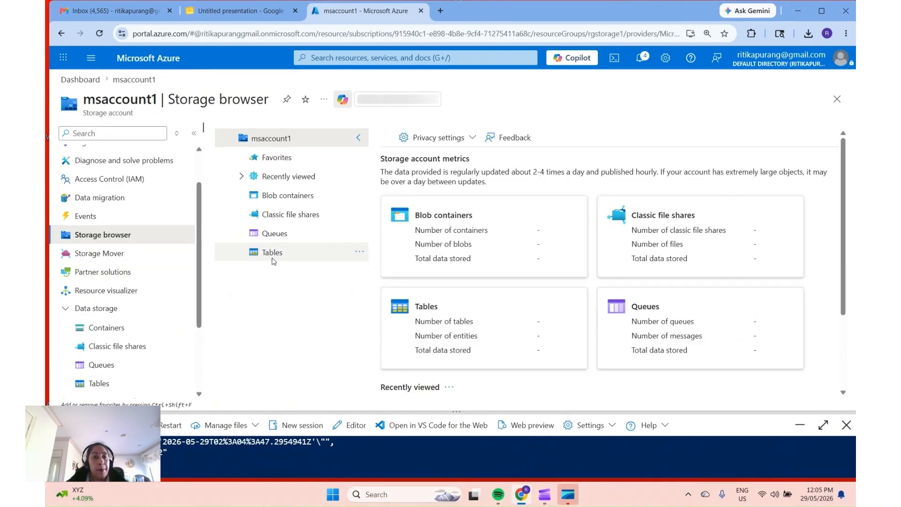
left_click(273, 258)
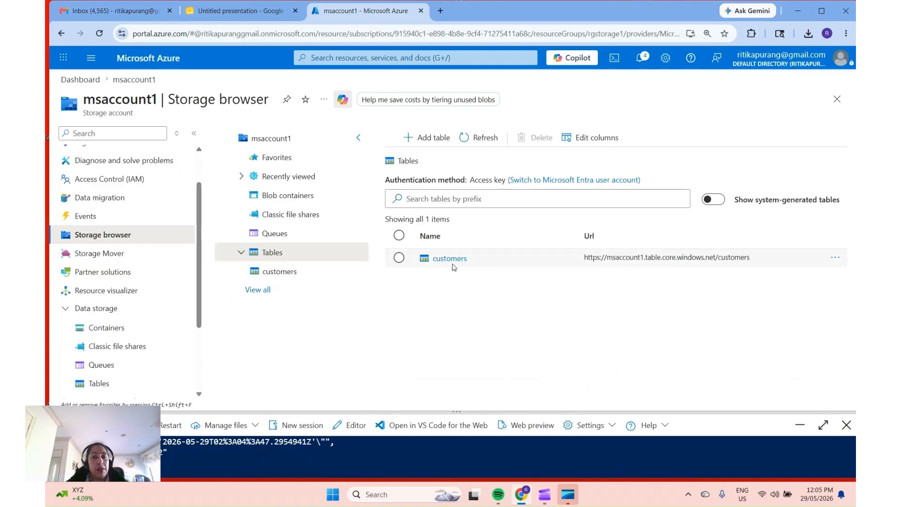
left_click(449, 259)
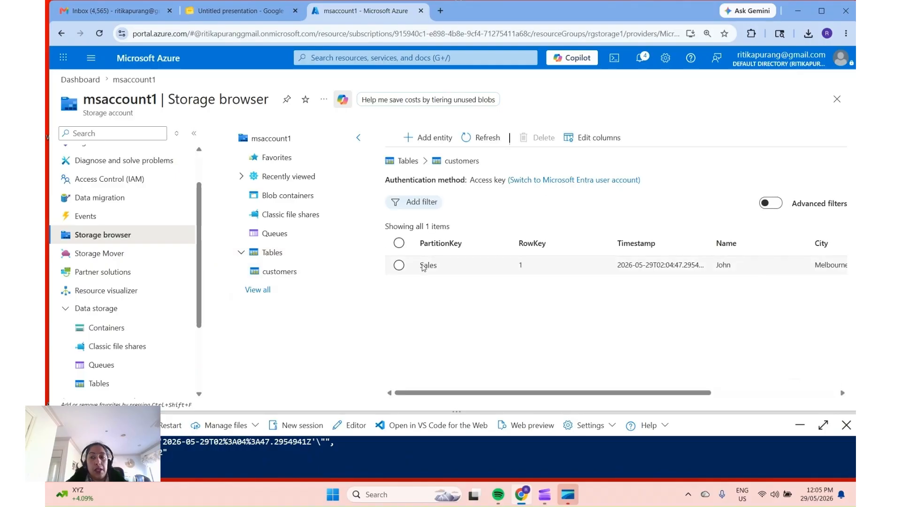
left_click_drag(681, 396, 825, 383)
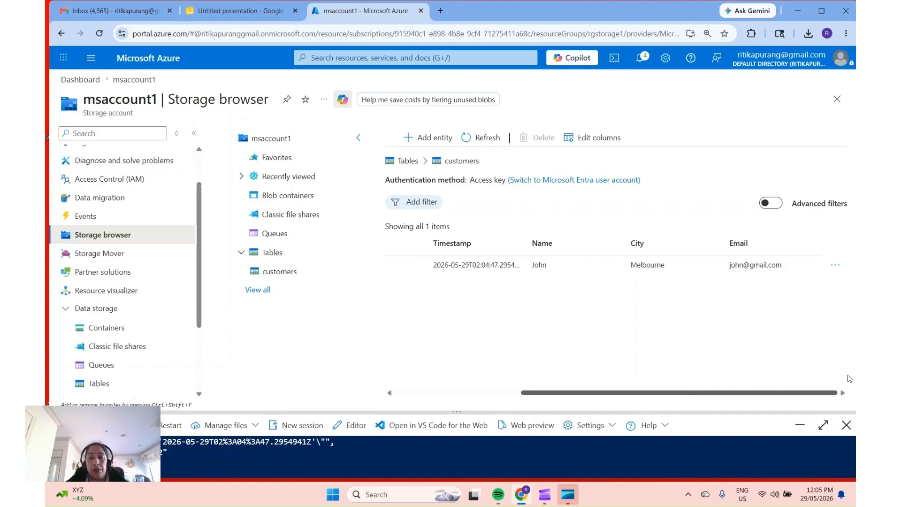
left_click_drag(731, 393, 605, 394)
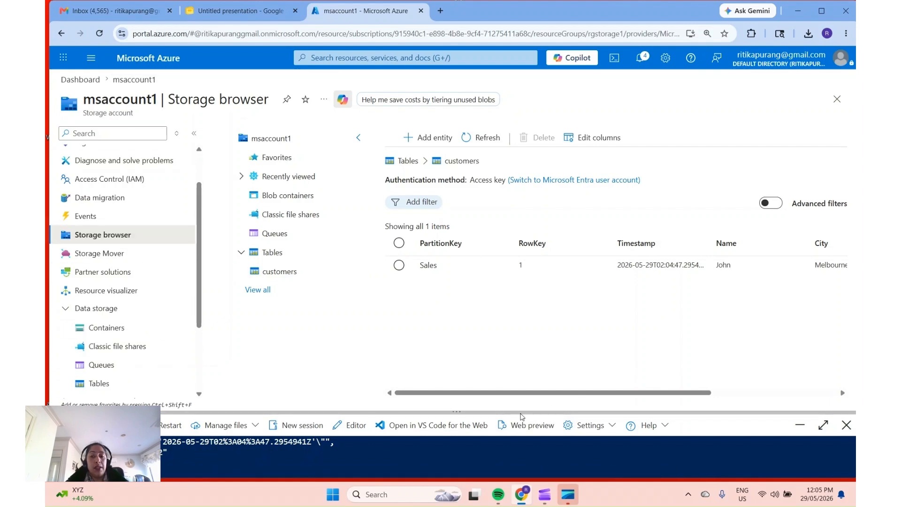
Close the Cloud Shell session and return to the Azure portal's Home page.
left_click_drag(521, 413, 521, 181)
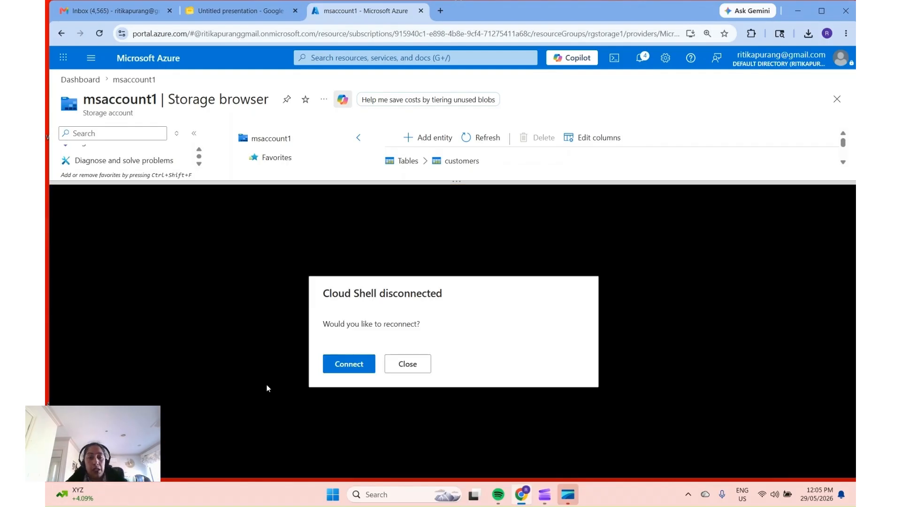
left_click(395, 366)
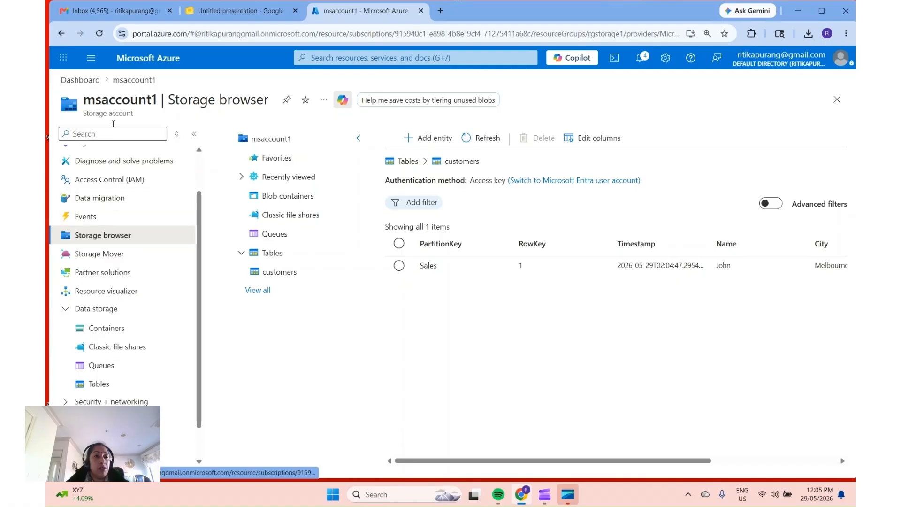
left_click(81, 79)
left_click(91, 58)
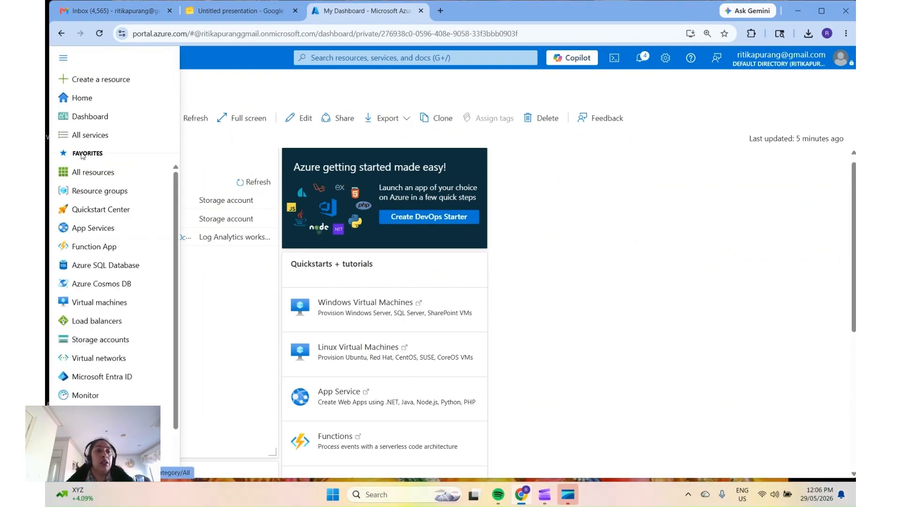
left_click(81, 98)
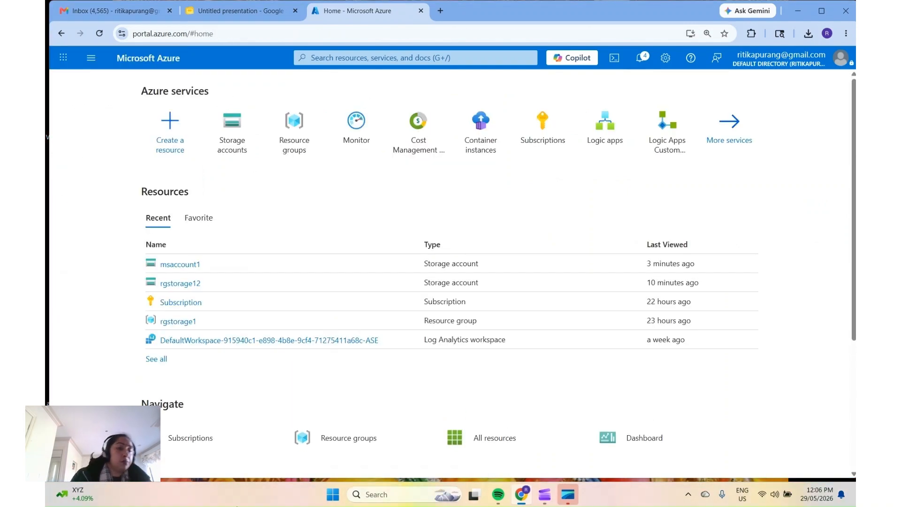
Delete the storage account msaccount1, entering its name and confirming the deletion.
left_click(188, 266)
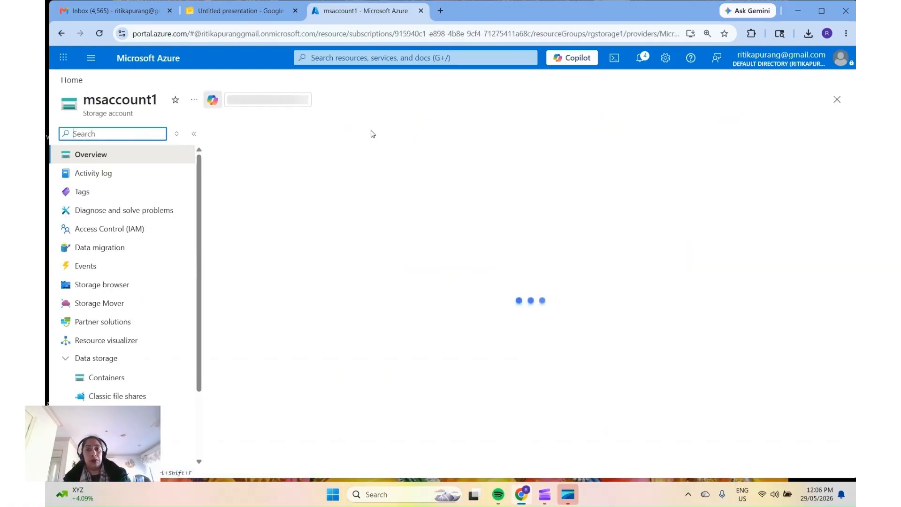
left_click(356, 133)
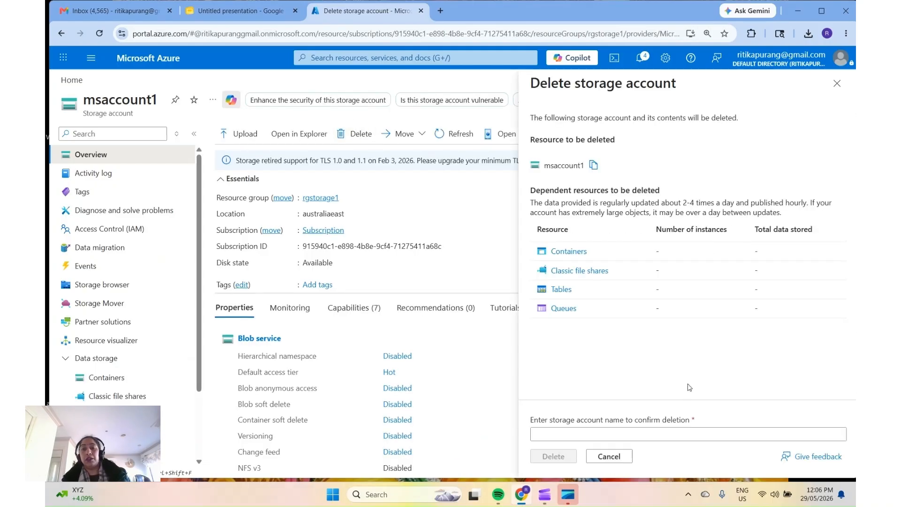
left_click(593, 164)
left_click(577, 433)
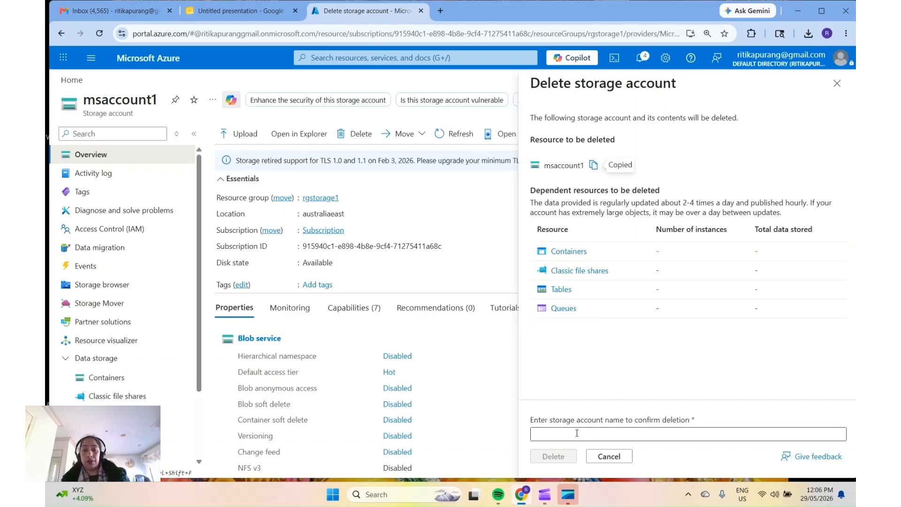
key("ctrl+v")
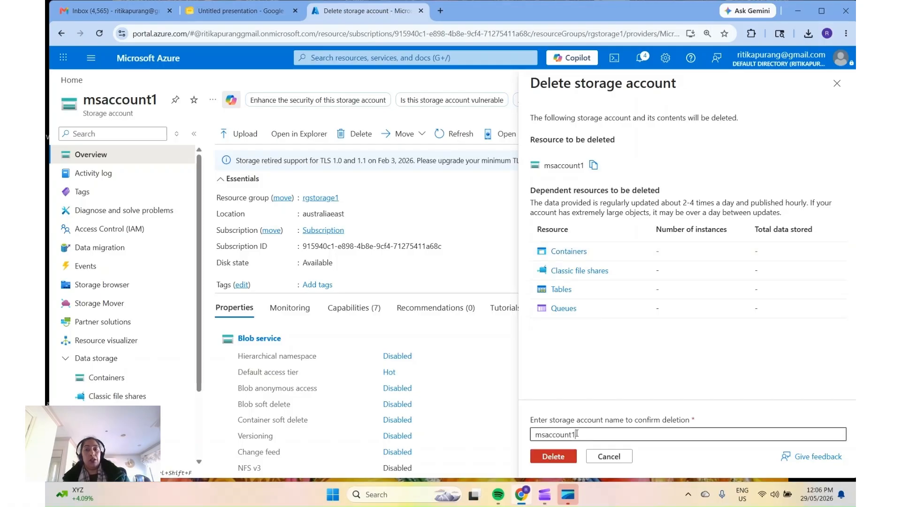
left_click(553, 457)
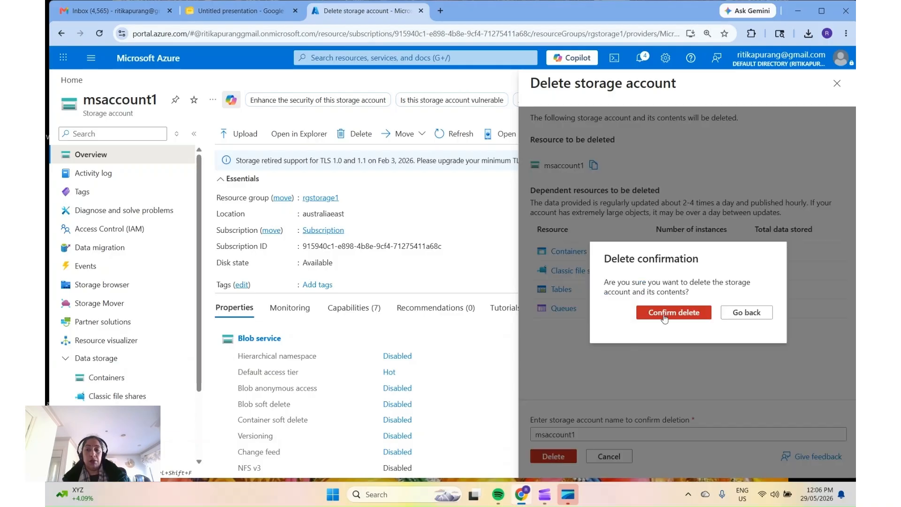
left_click(664, 315)
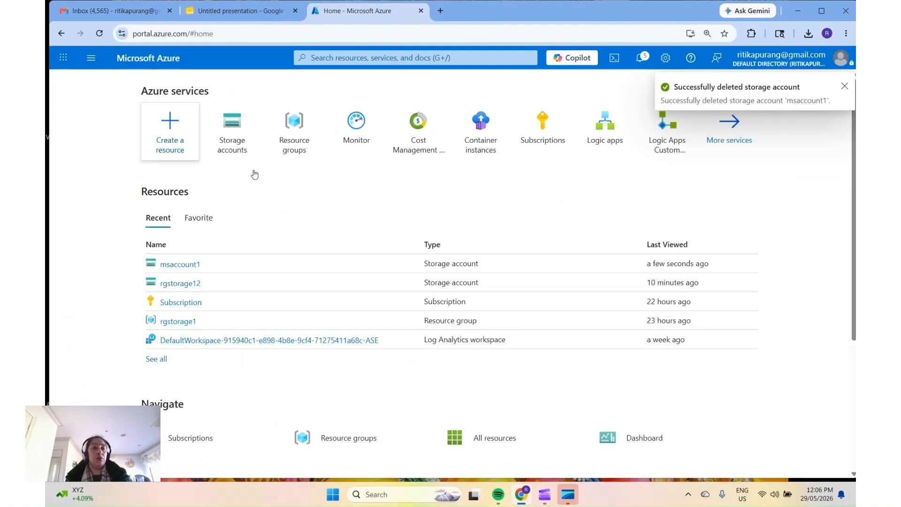
Delete the storage account rgstorage12 by entering its name and confirming, and dismiss the notification.
left_click(189, 287)
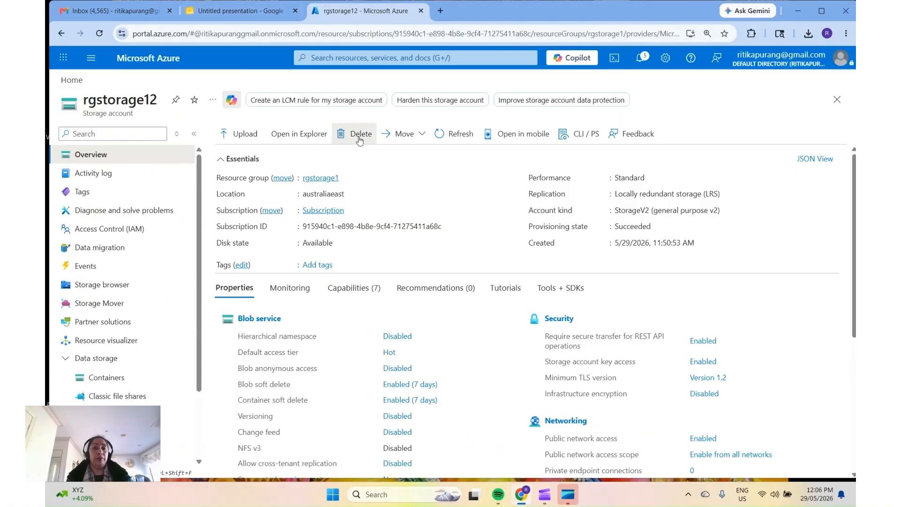
left_click(354, 133)
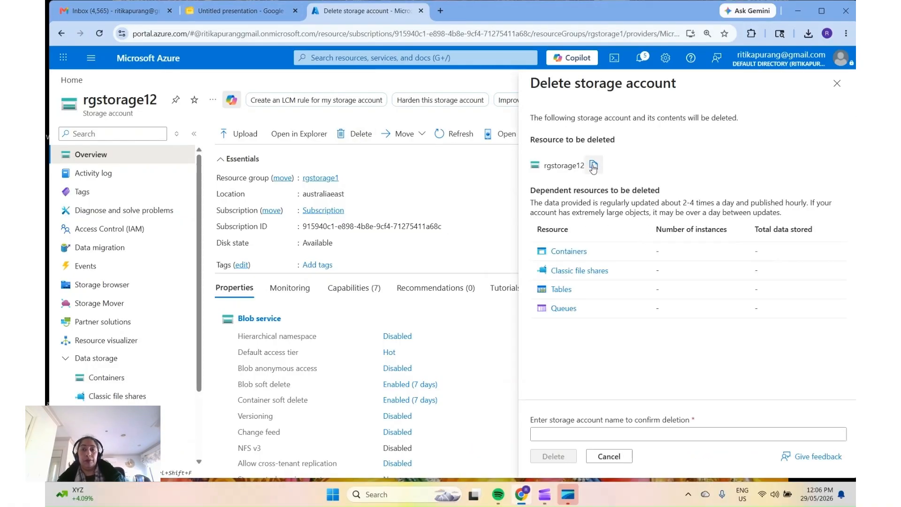
left_click(592, 166)
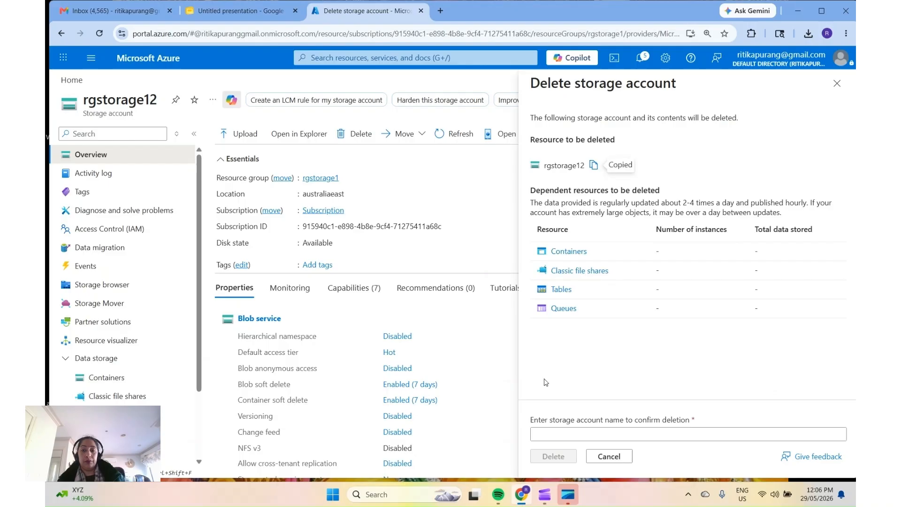
left_click(555, 430)
left_click(554, 428)
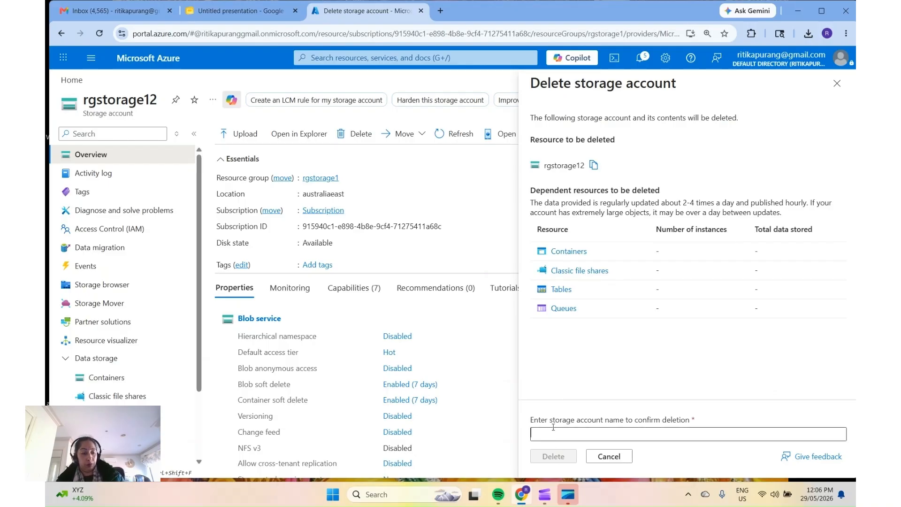
left_click(554, 434)
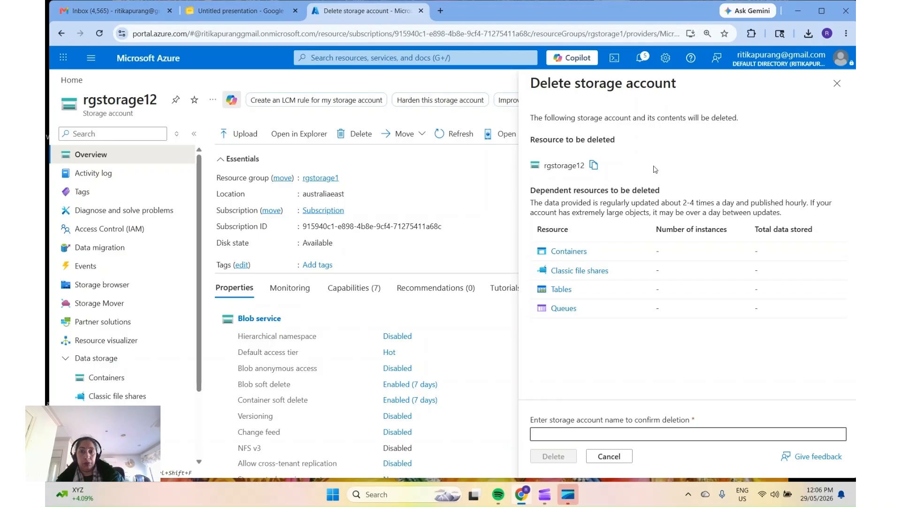
left_click(593, 167)
left_click(553, 434)
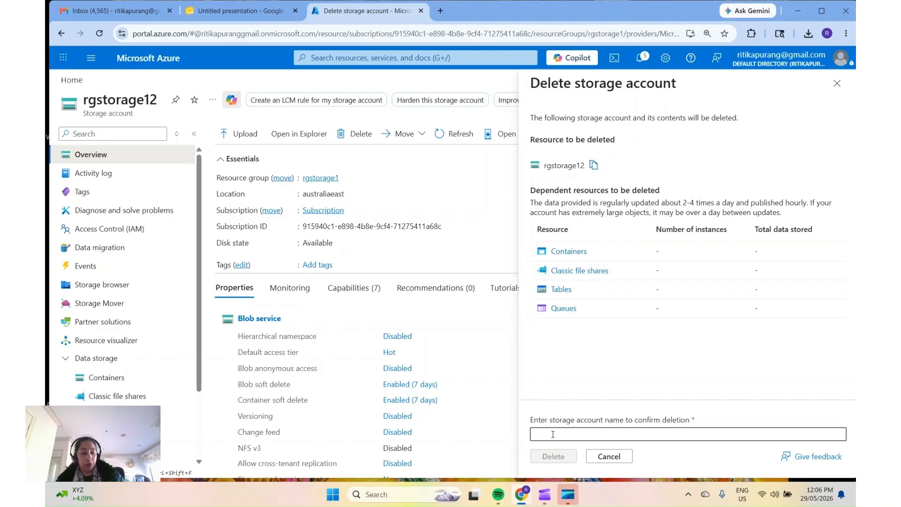
key("ctrl+v")
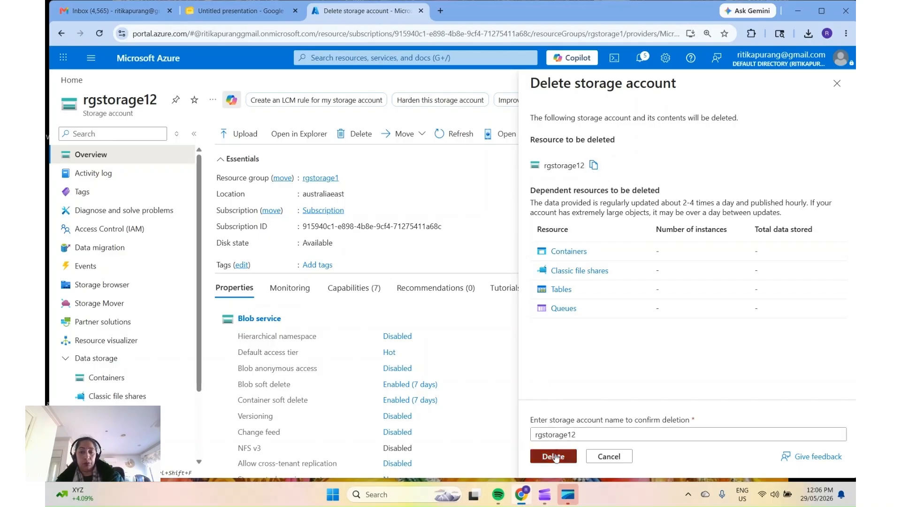
left_click(553, 456)
left_click(668, 313)
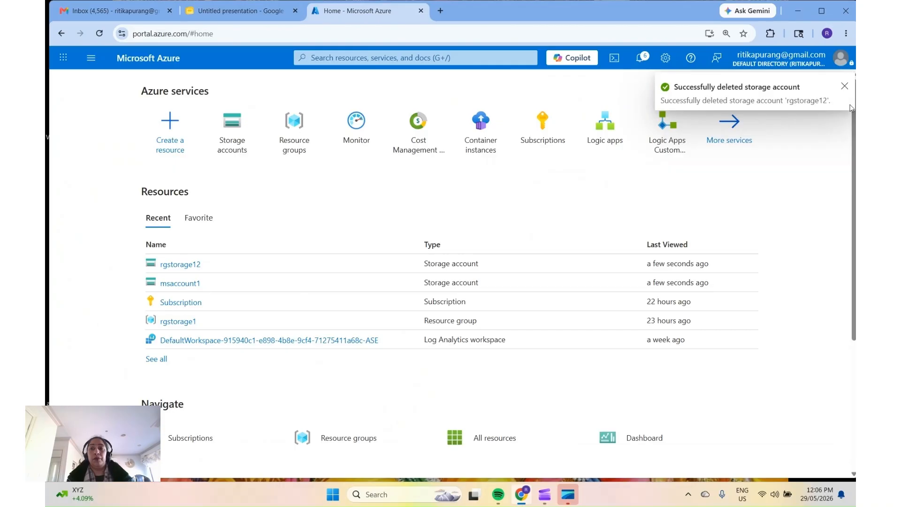
left_click(843, 86)
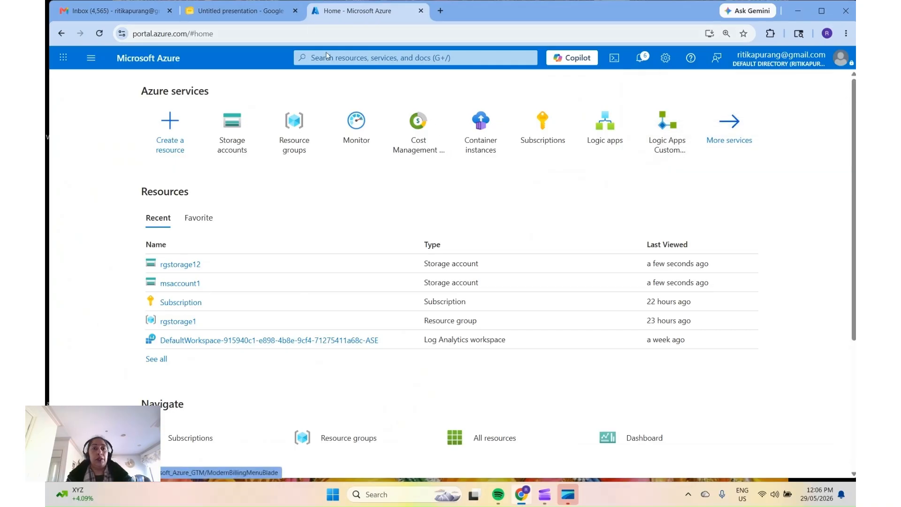